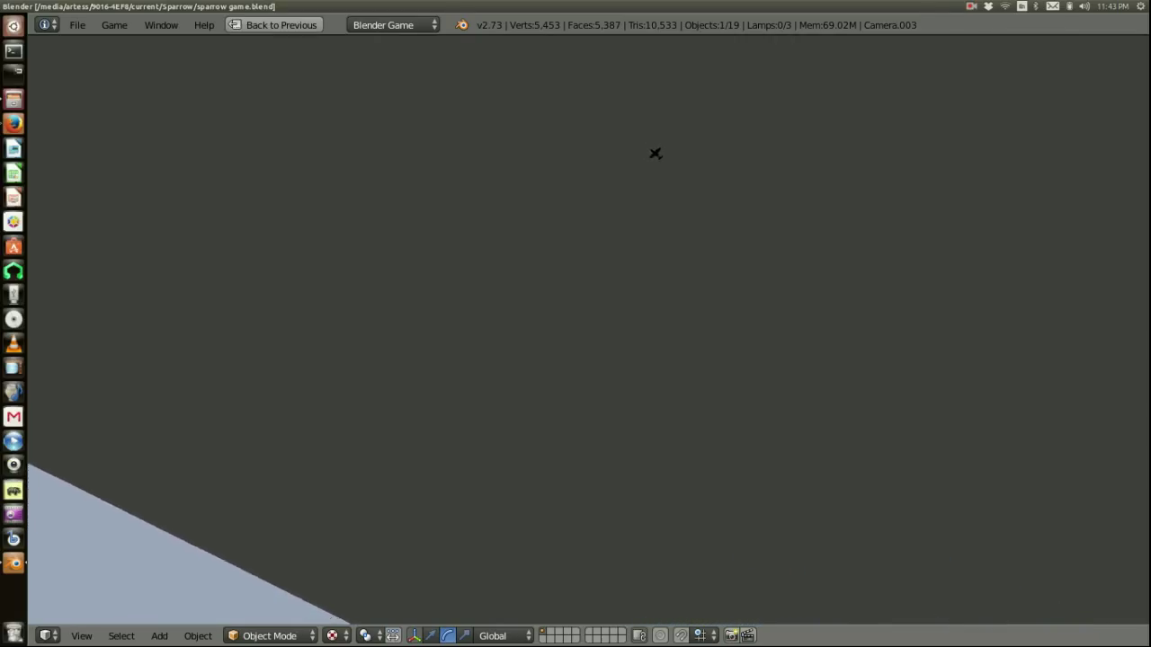
Step: Show the plane from the distant rear camera in the running flight game and test its left turn and pitch controls
key("2")
key("1")
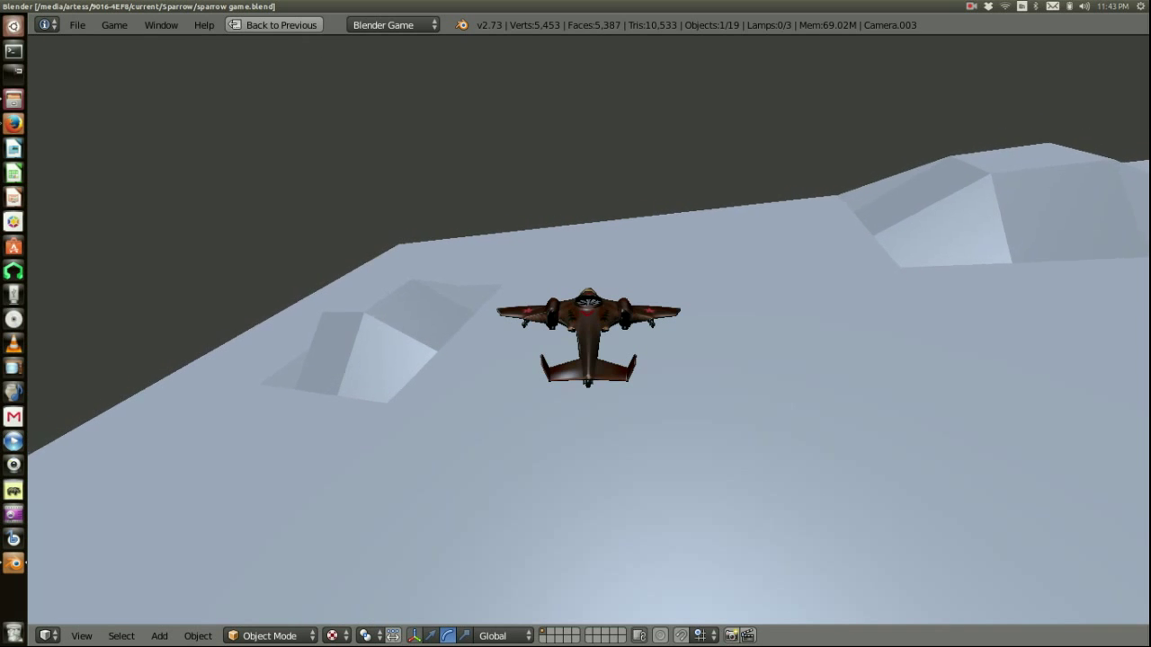
key("Left")
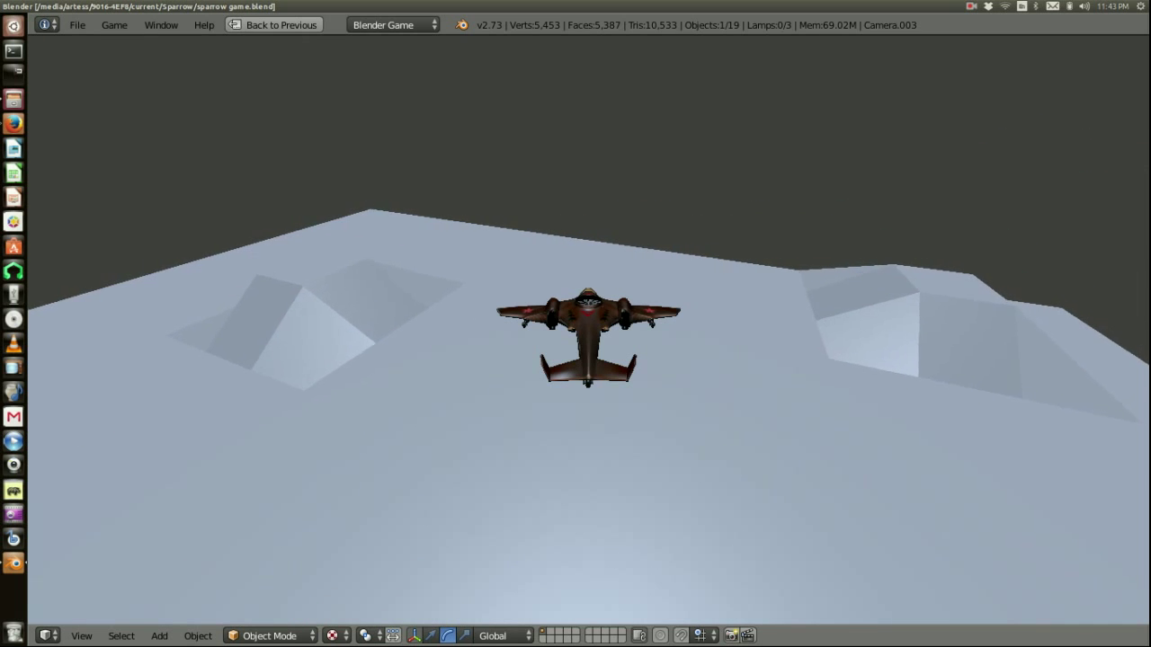
key("Down")
key("Up")
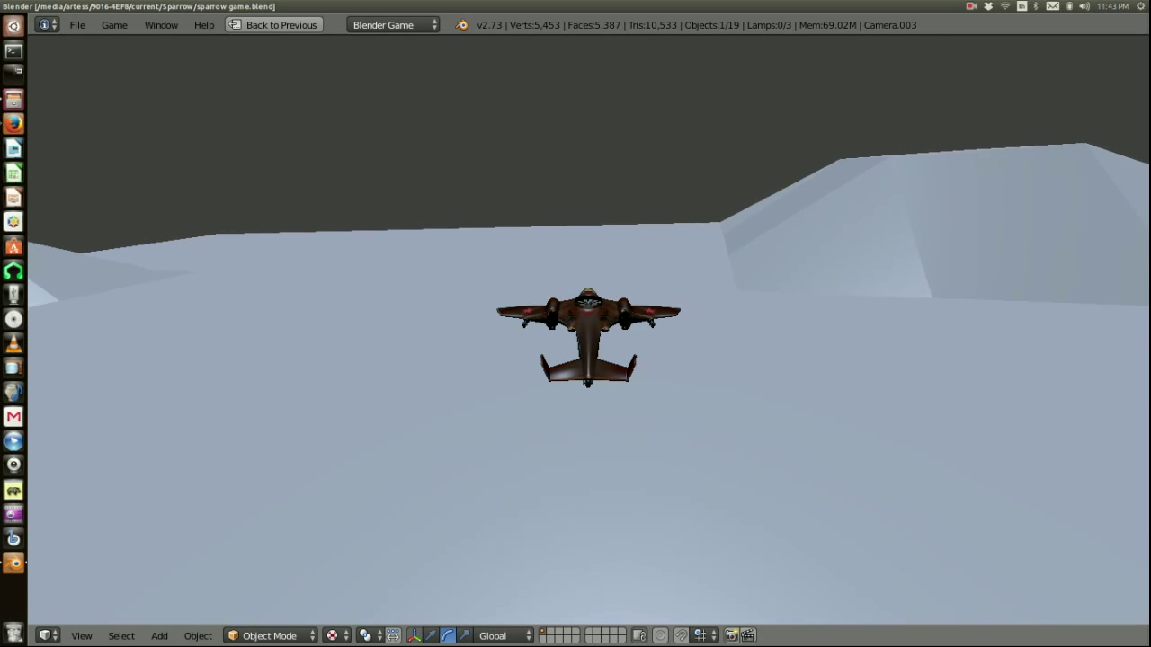
Step: Compare the plane's cameras 3 and 2 in the running game
key("3")
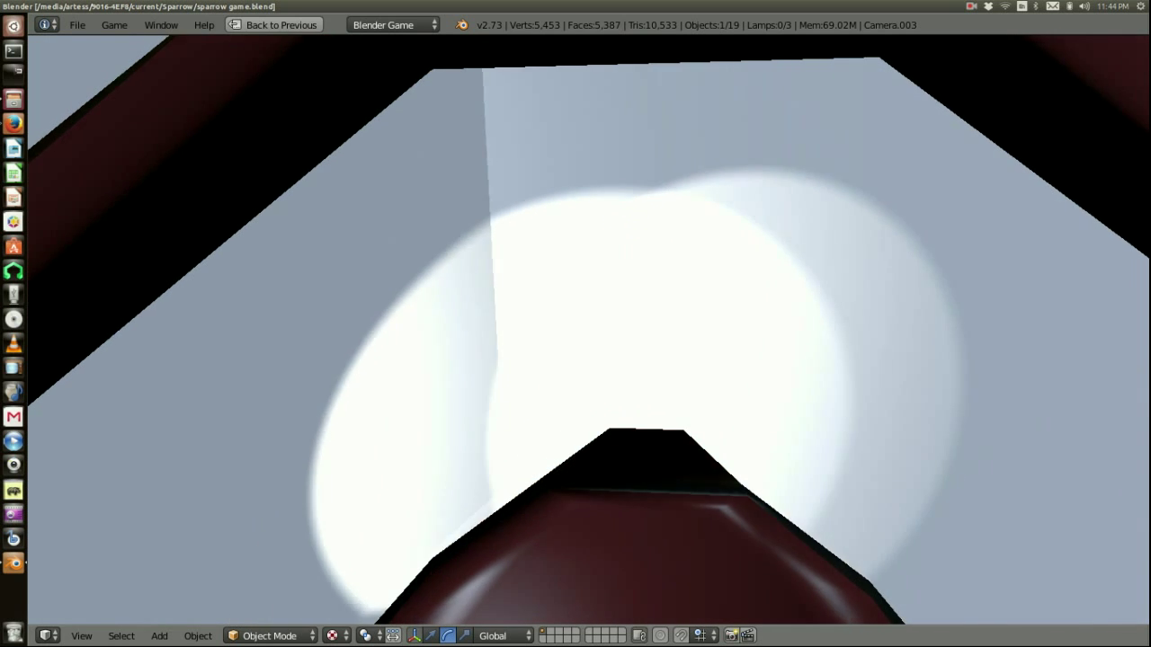
key("2")
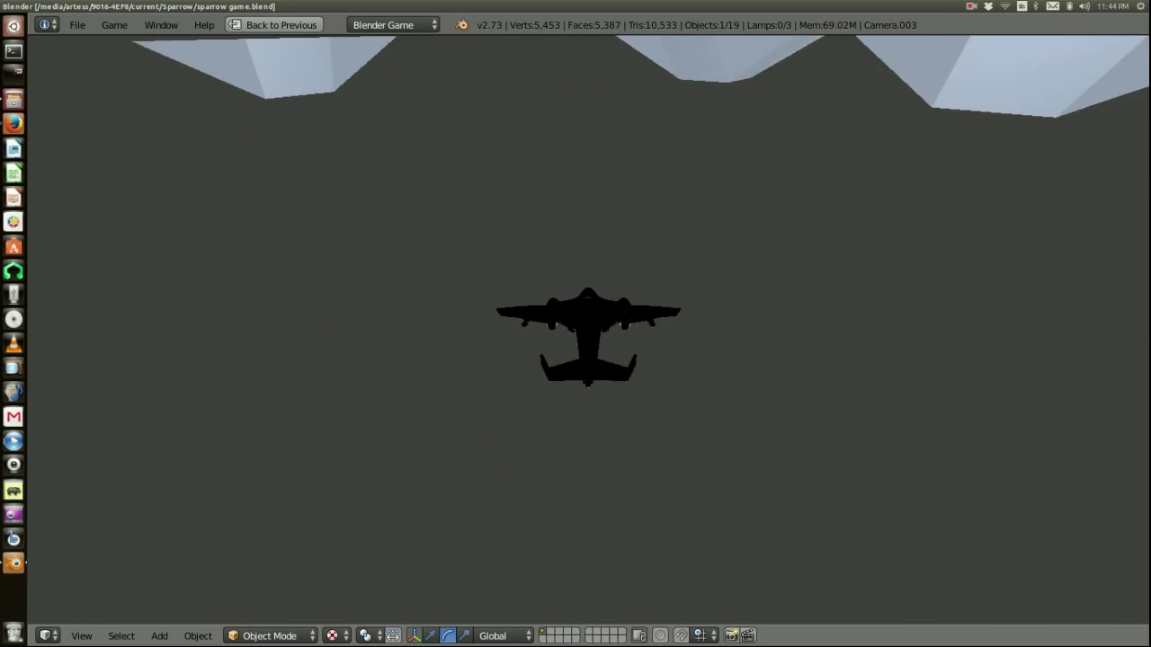
key("3")
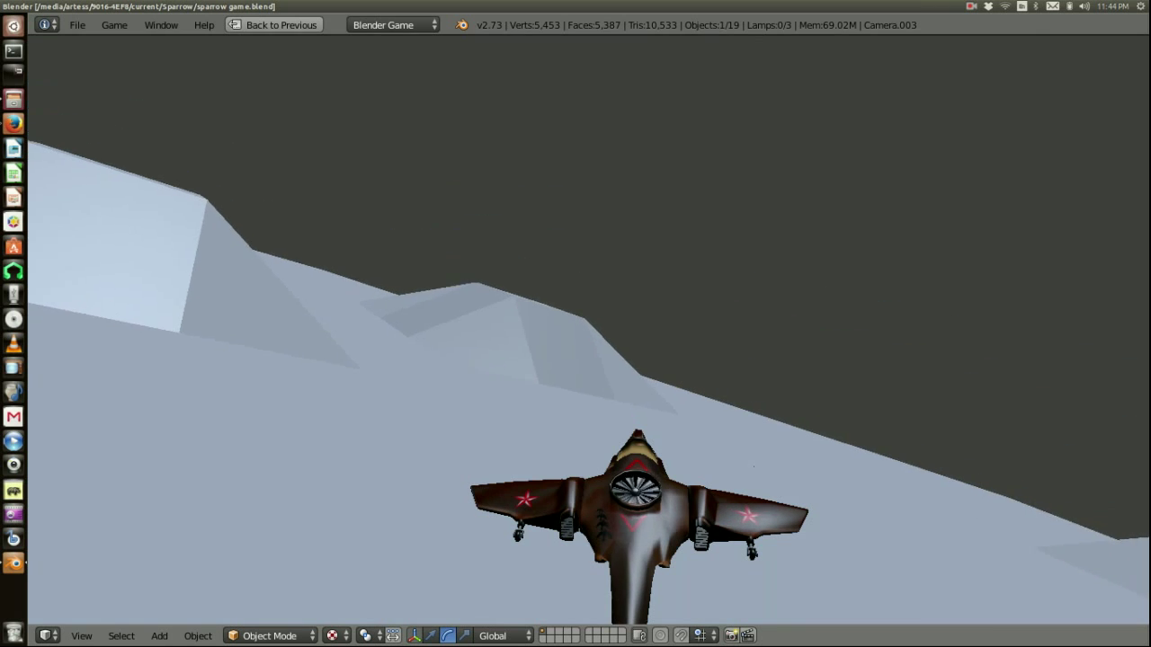
Step: Test the plane's pitch and roll controls in both directions from the close rear view
key("Up")
key("Right")
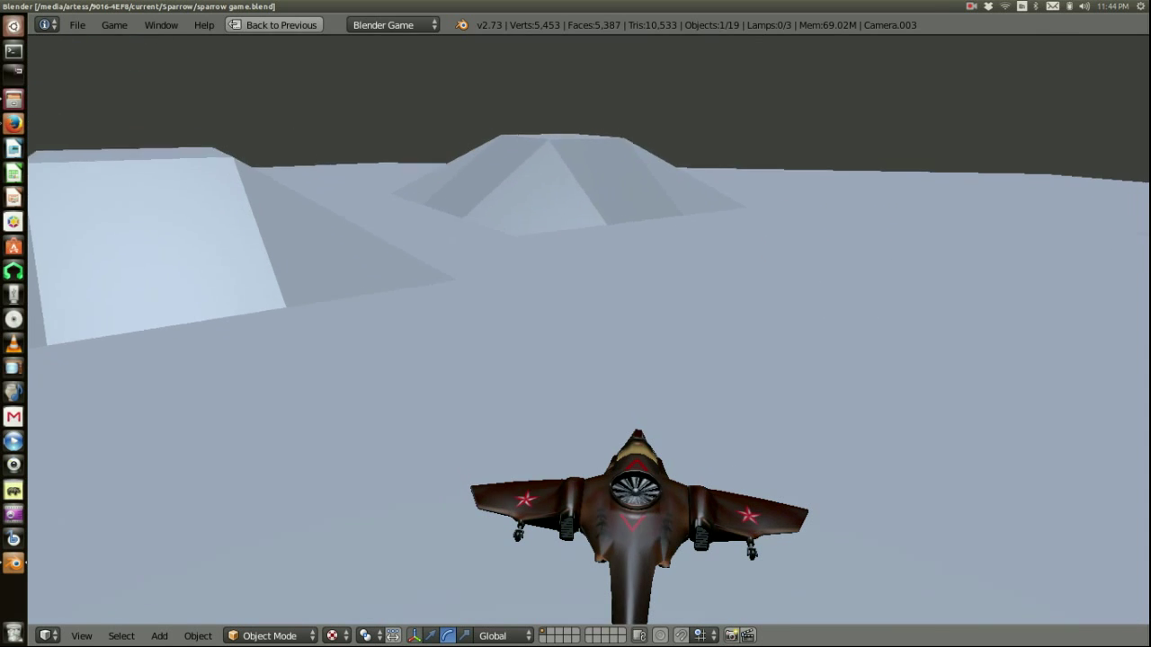
key("Up")
key("Down")
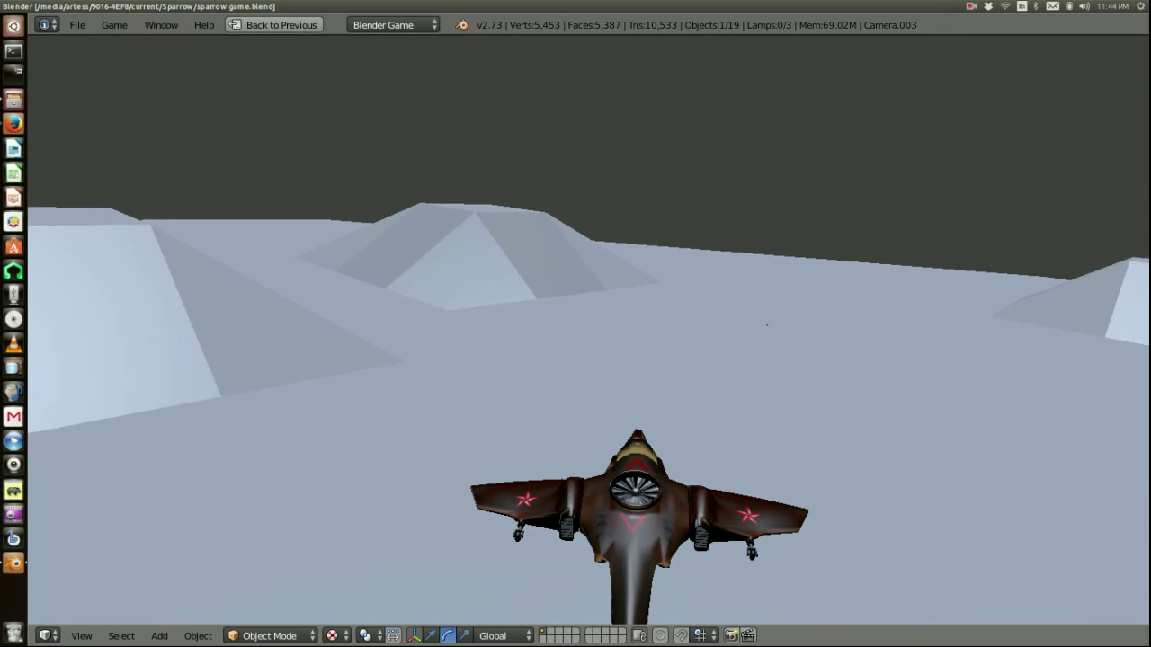
key("Left")
key("Up")
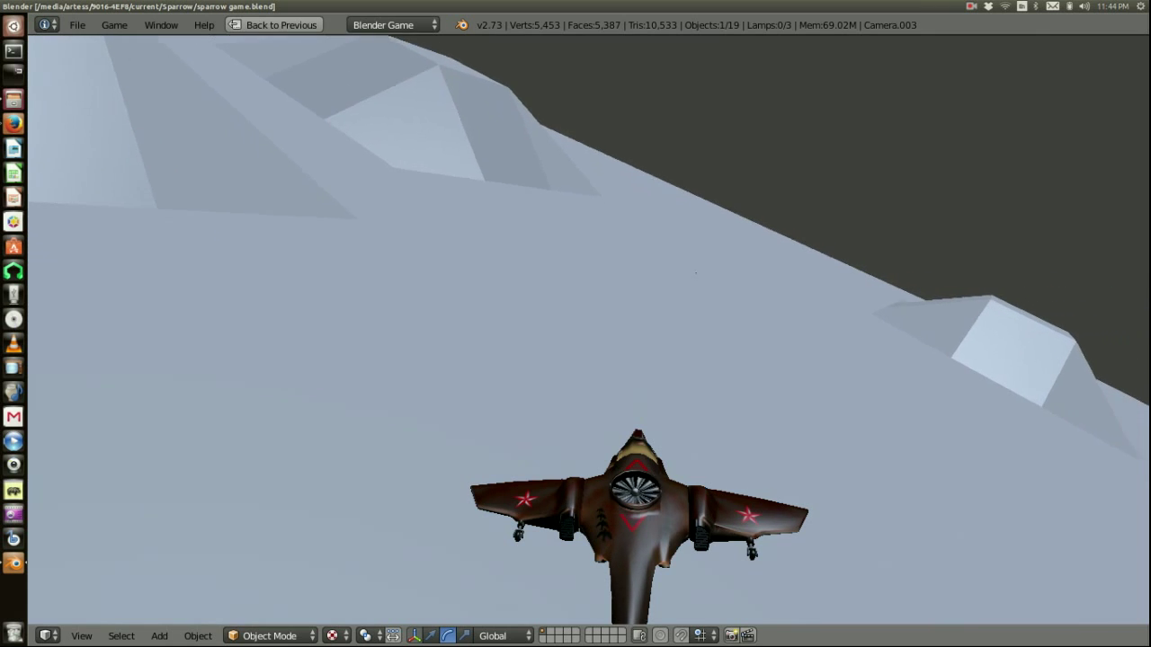
Step: Cycle through cameras 2, 3 and 1 to the distant rear view and turn the plane right
key("2")
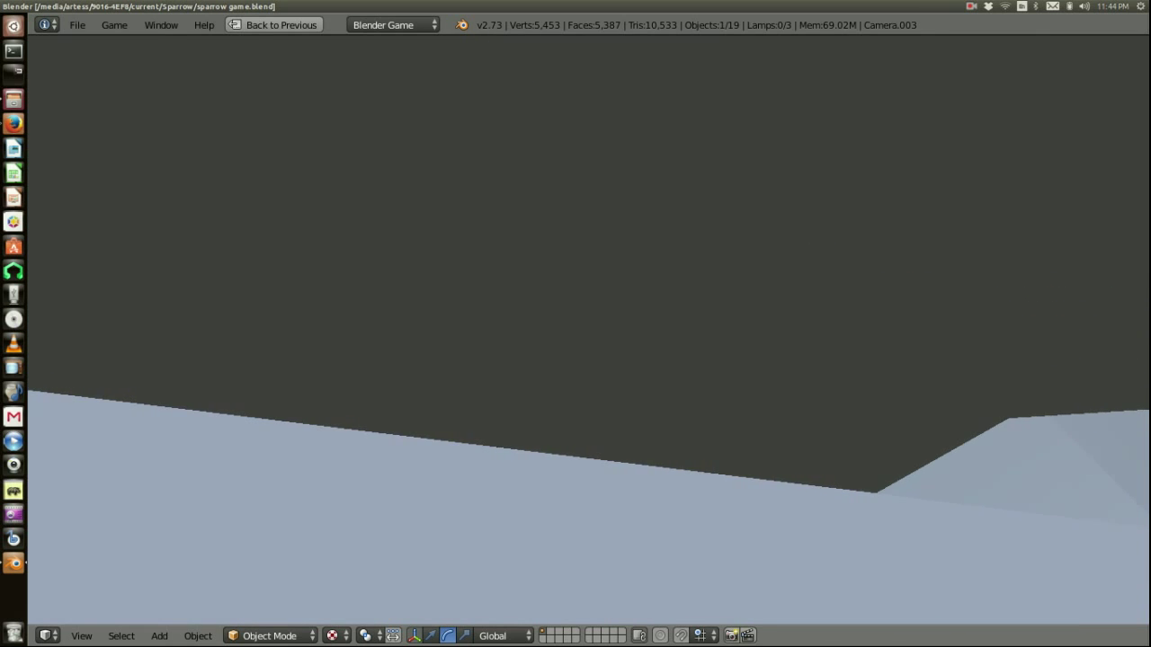
key("3")
key("1")
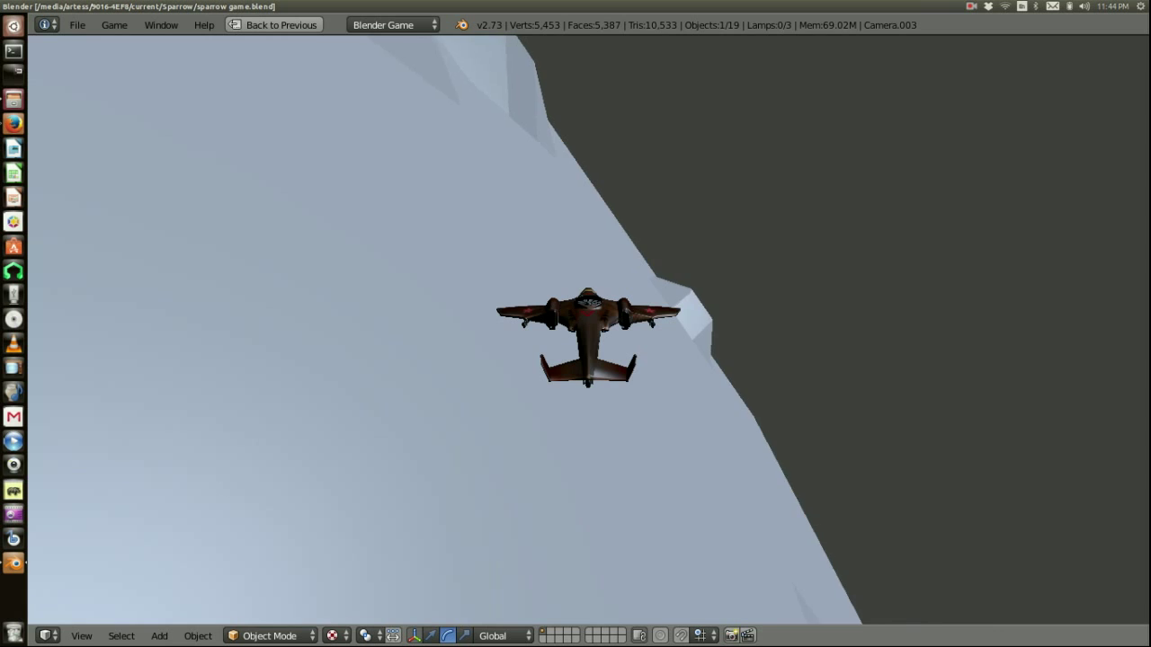
key("Right")
key("Right")
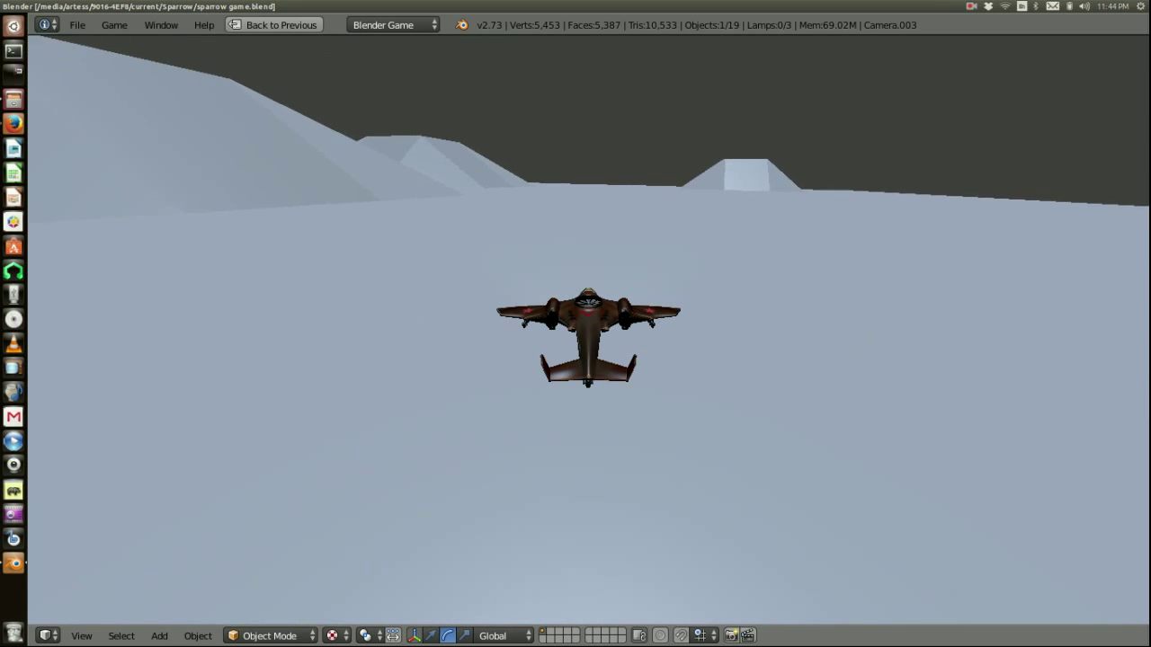
Step: Fly the plane through further right, left and pitch manoeuvres over the terrain, and end the flight game run
key("Up")
key("space")
key("Right")
key("Right")
key("Up")
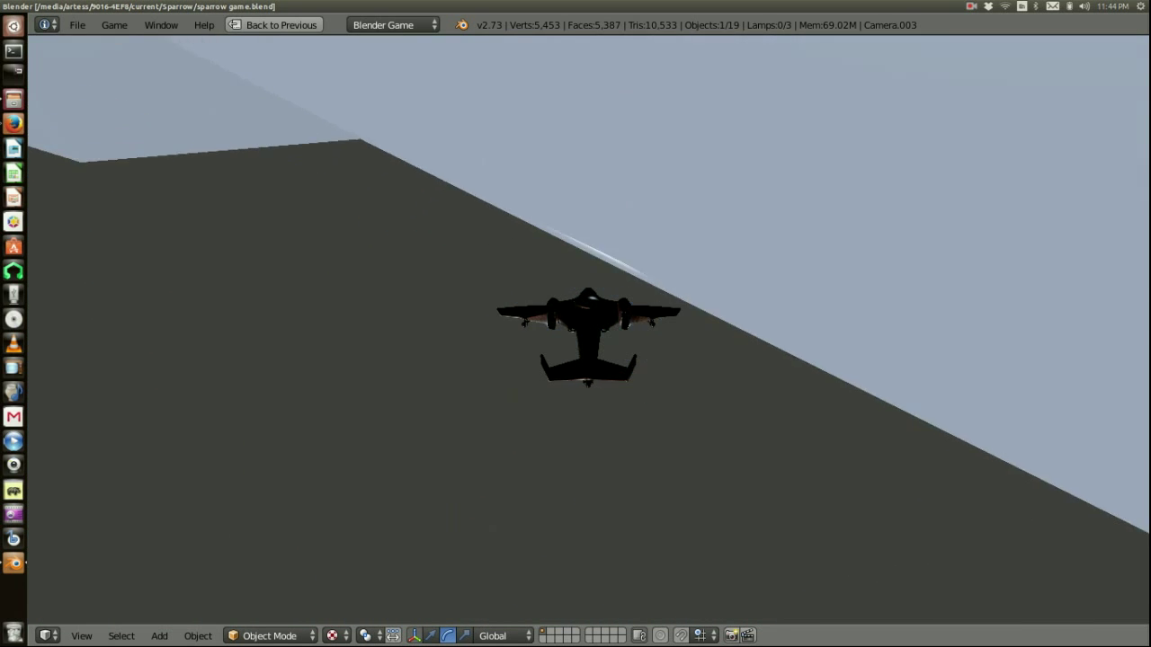
key("Left")
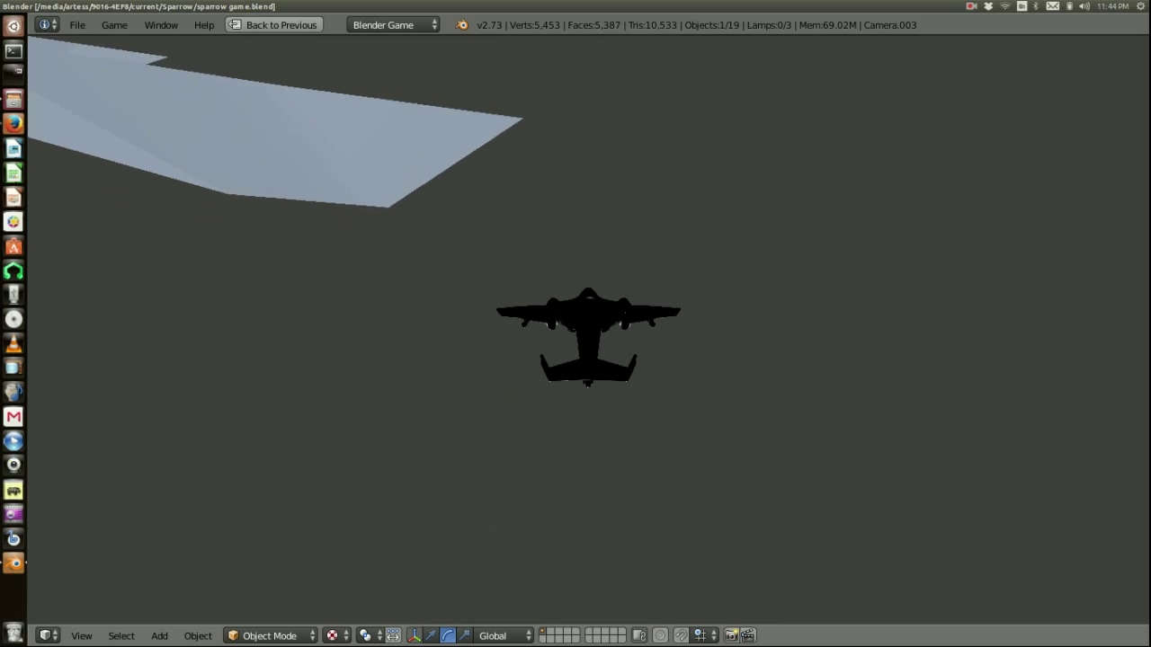
key("Down")
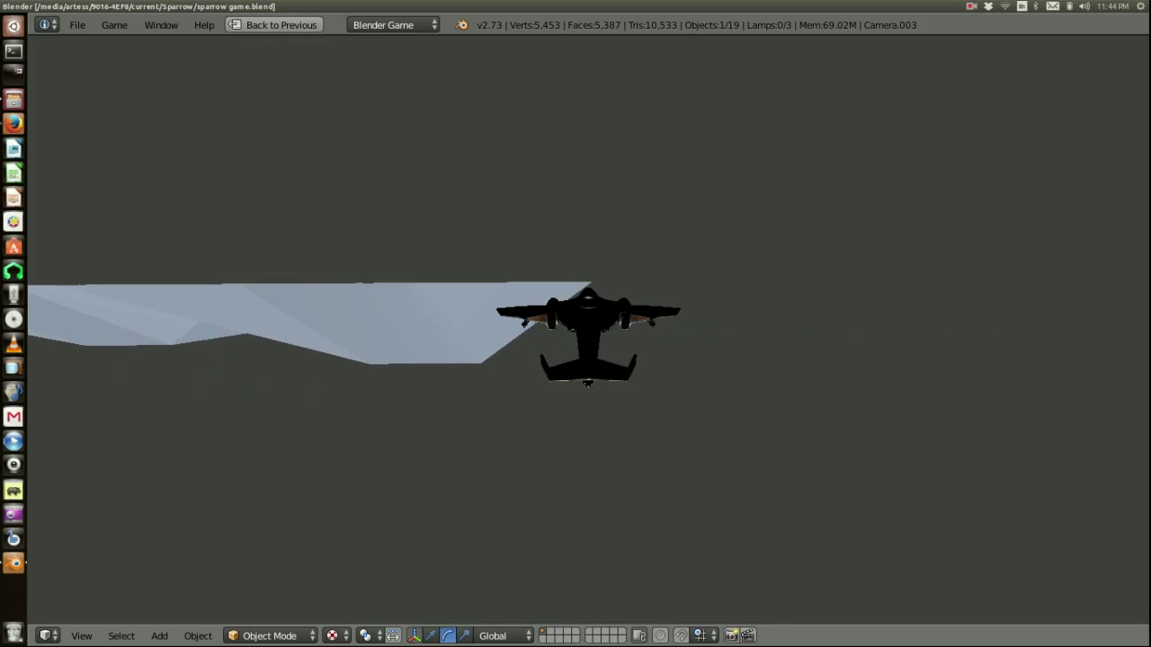
key("Escape")
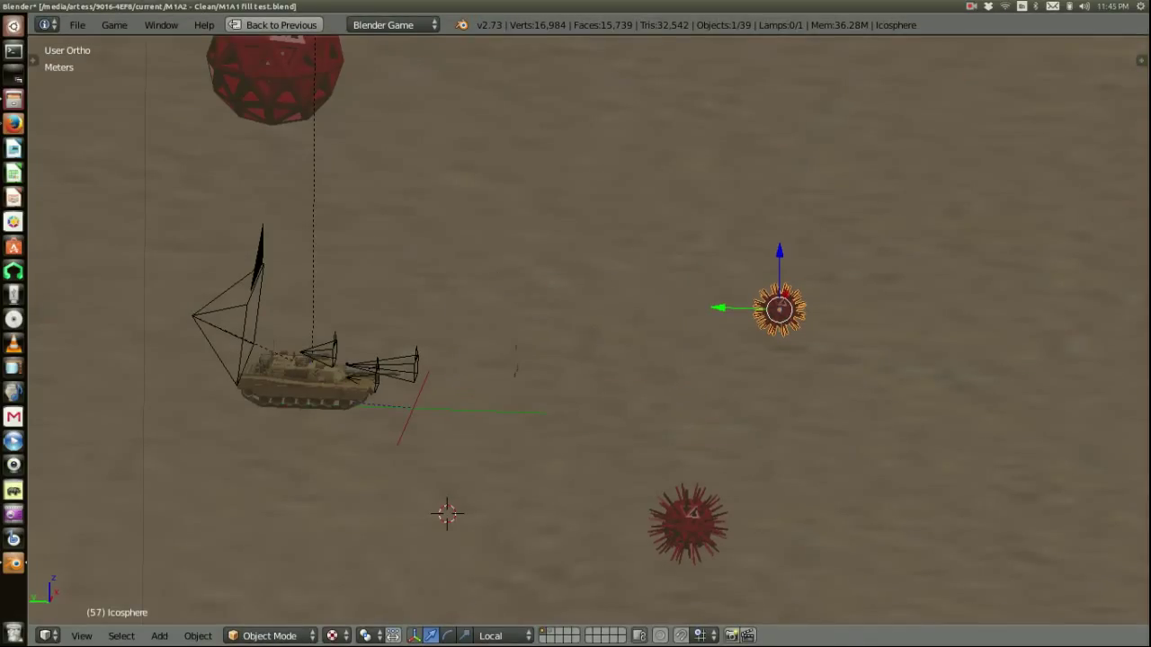
Step: Run the M1A1 tank game and rotate the turret left and right from the rear camera
key("p")
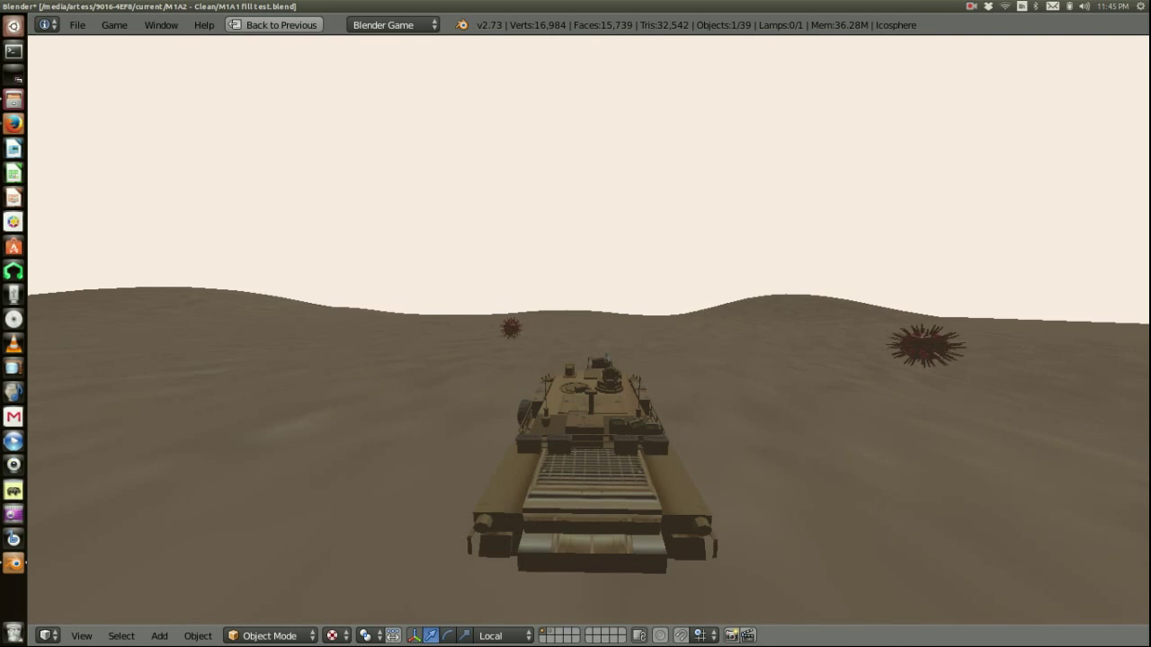
key("Left")
key("Right")
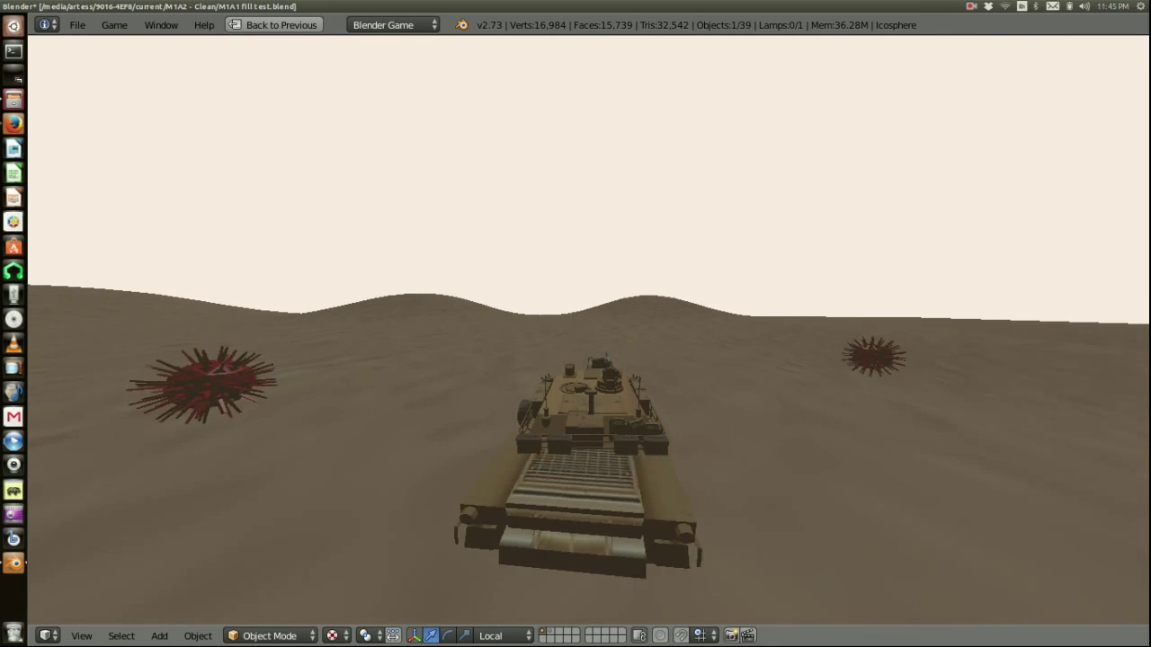
key("Left")
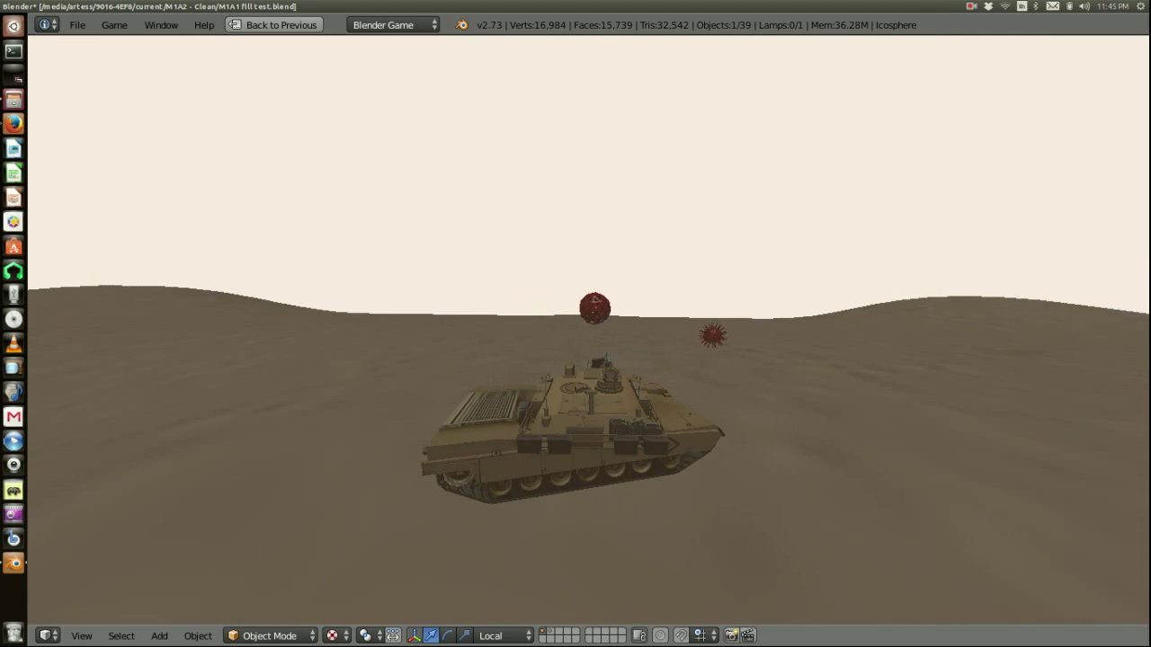
key("Left")
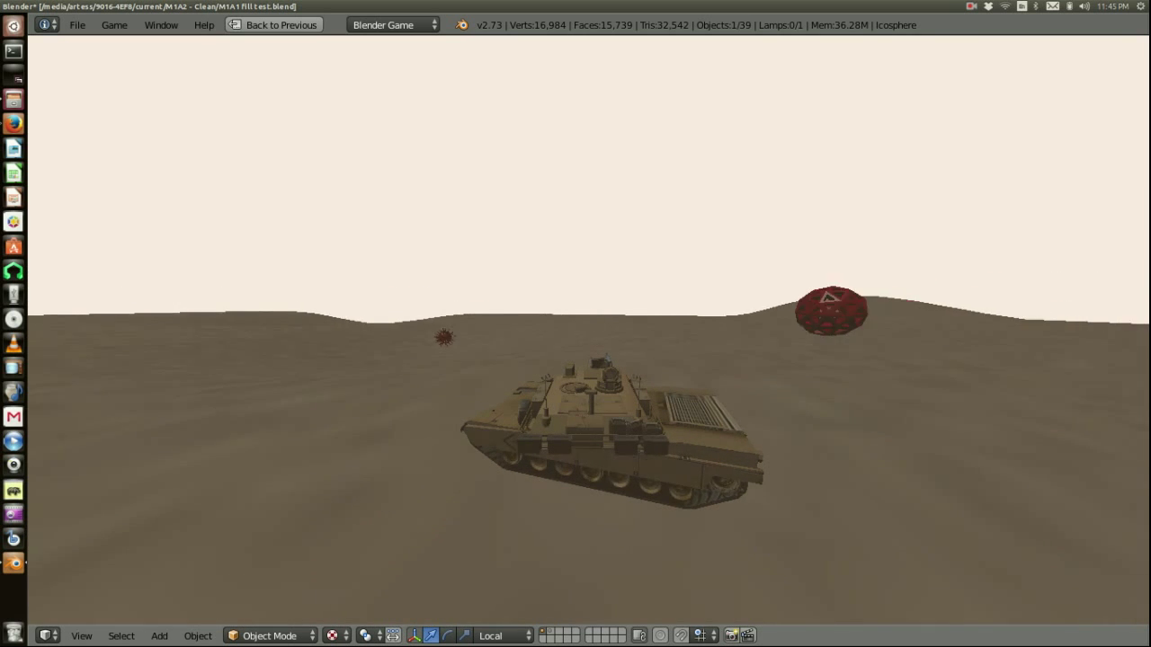
key("Right")
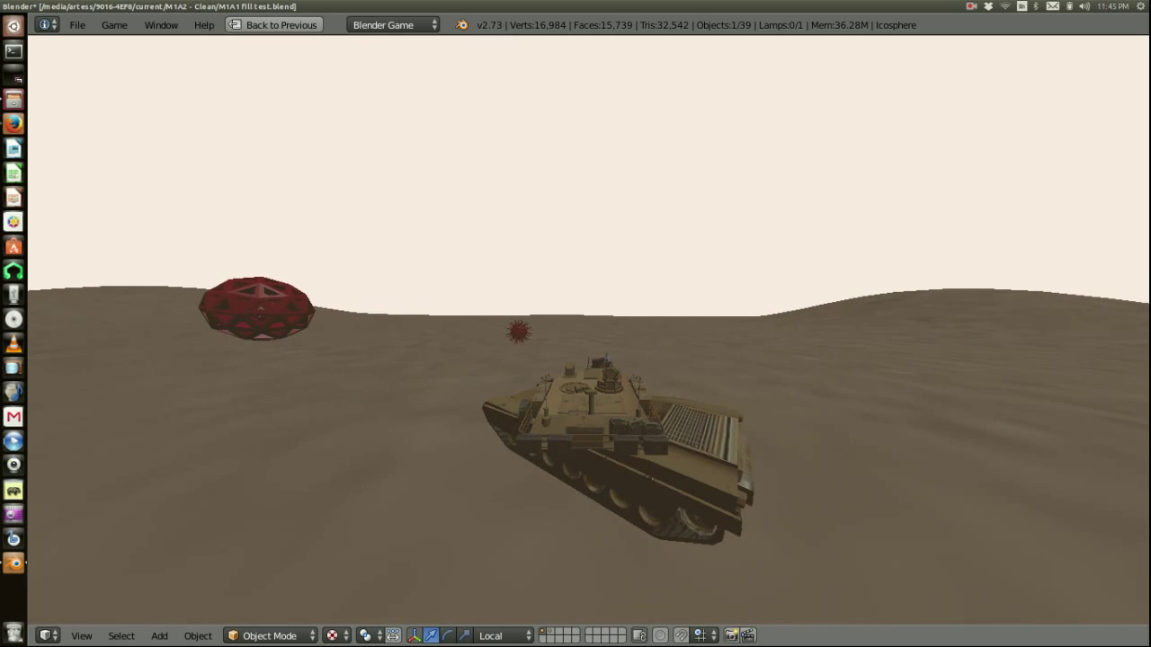
key("Right")
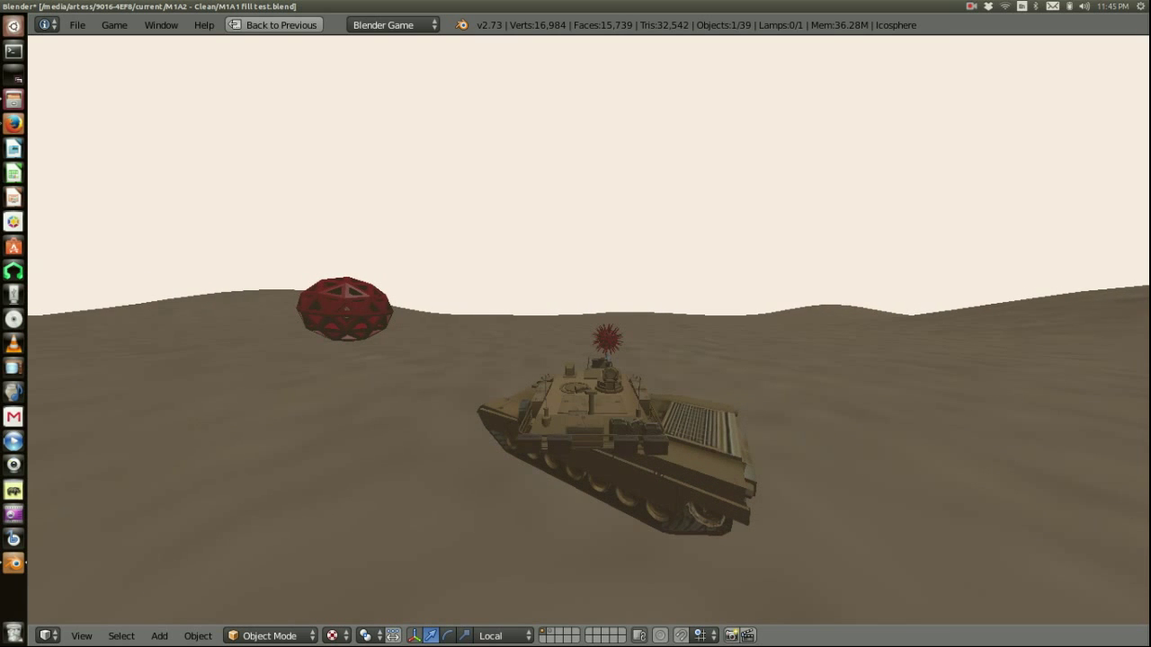
Step: Switch the tank game to the gun barrel camera, aim at the red spiked balls and fire at them
key("c")
key("Left")
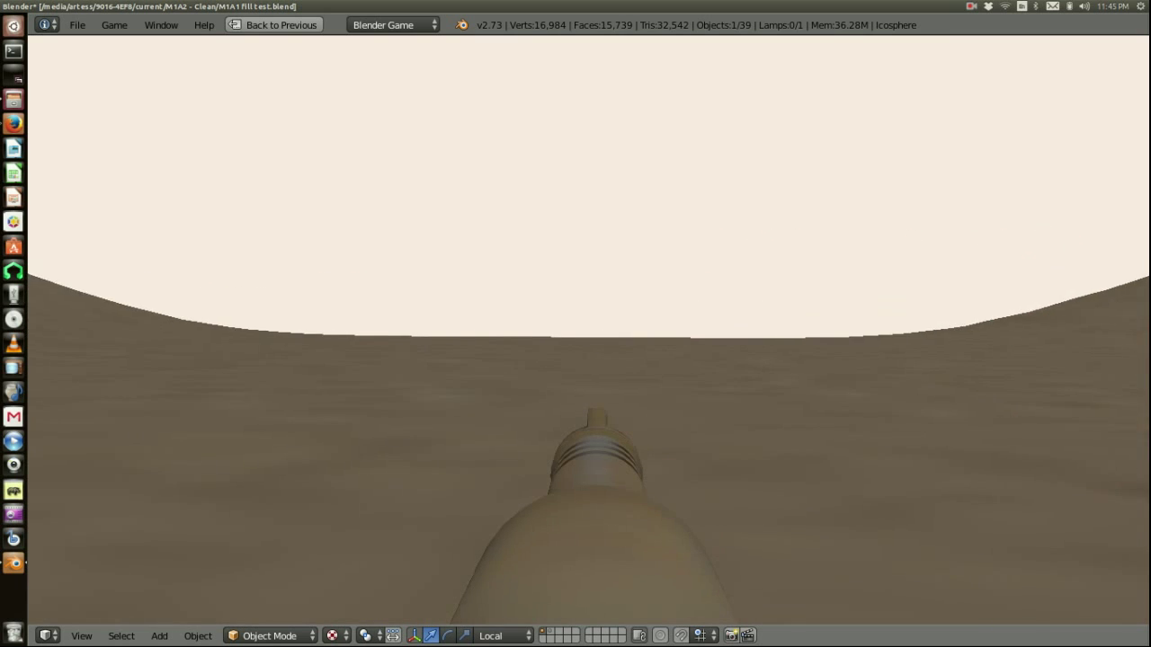
key("Right")
key("space")
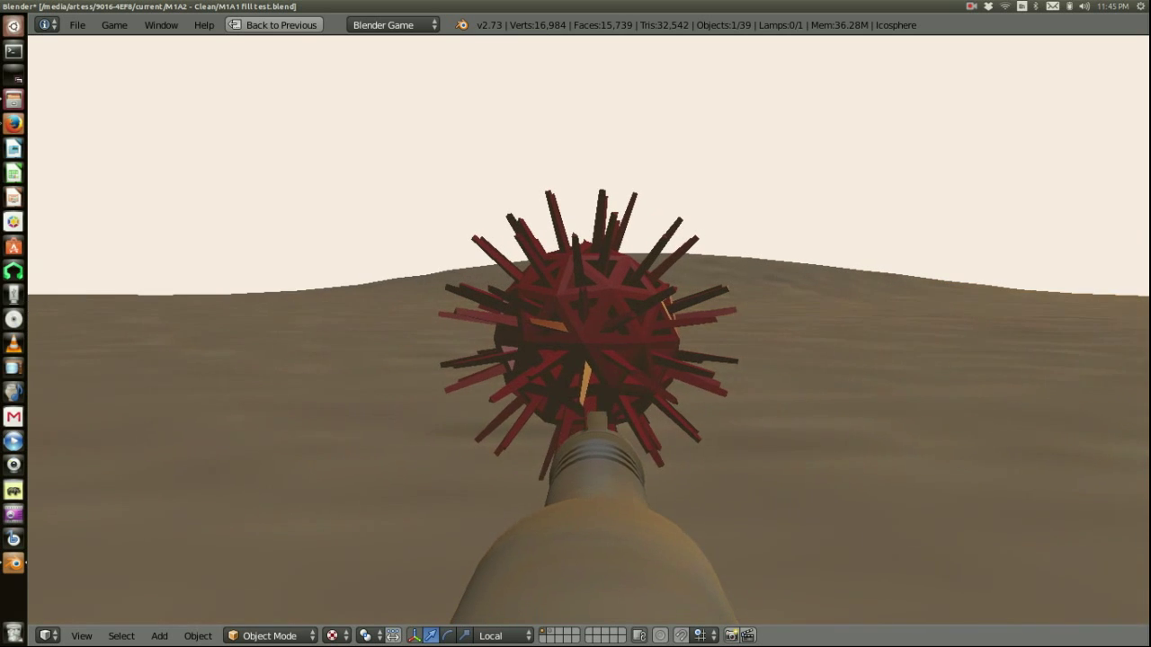
key("Left")
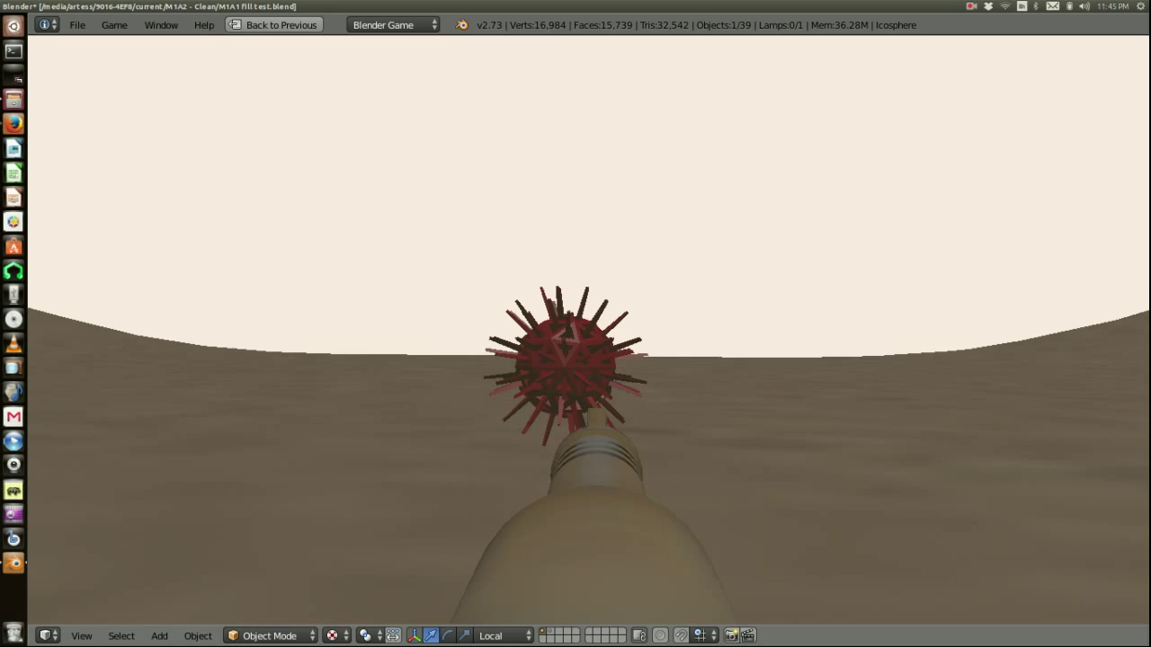
key("space")
Step: Swing the gun left to the large red lattice sphere and fire the tank's gun
key("Left")
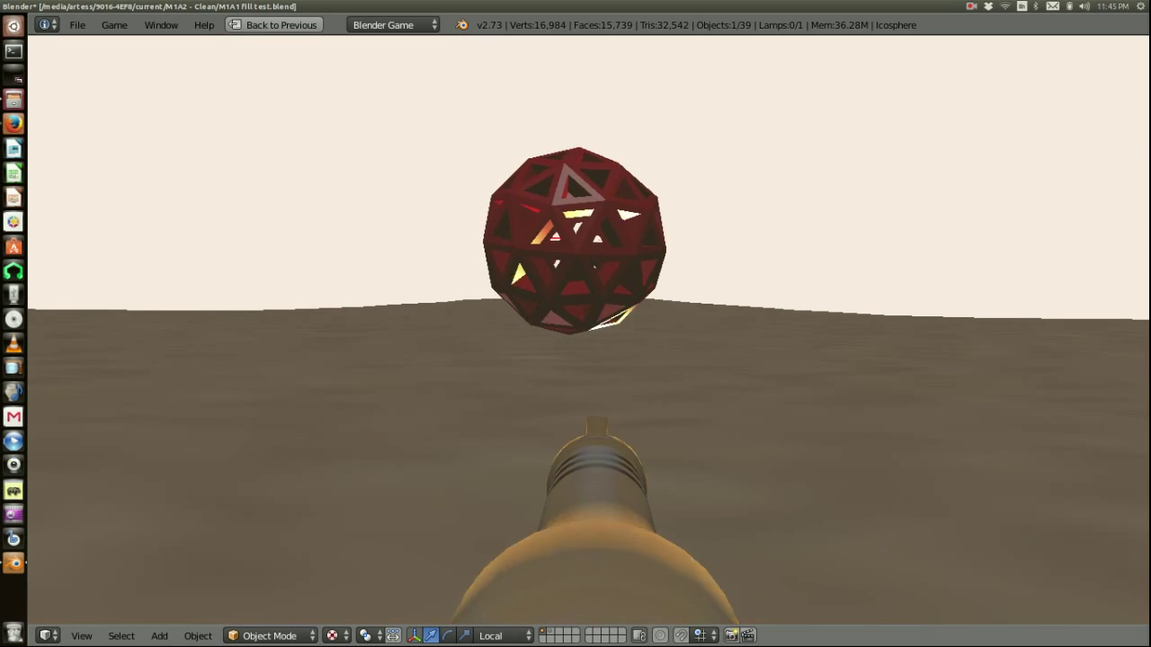
key("space")
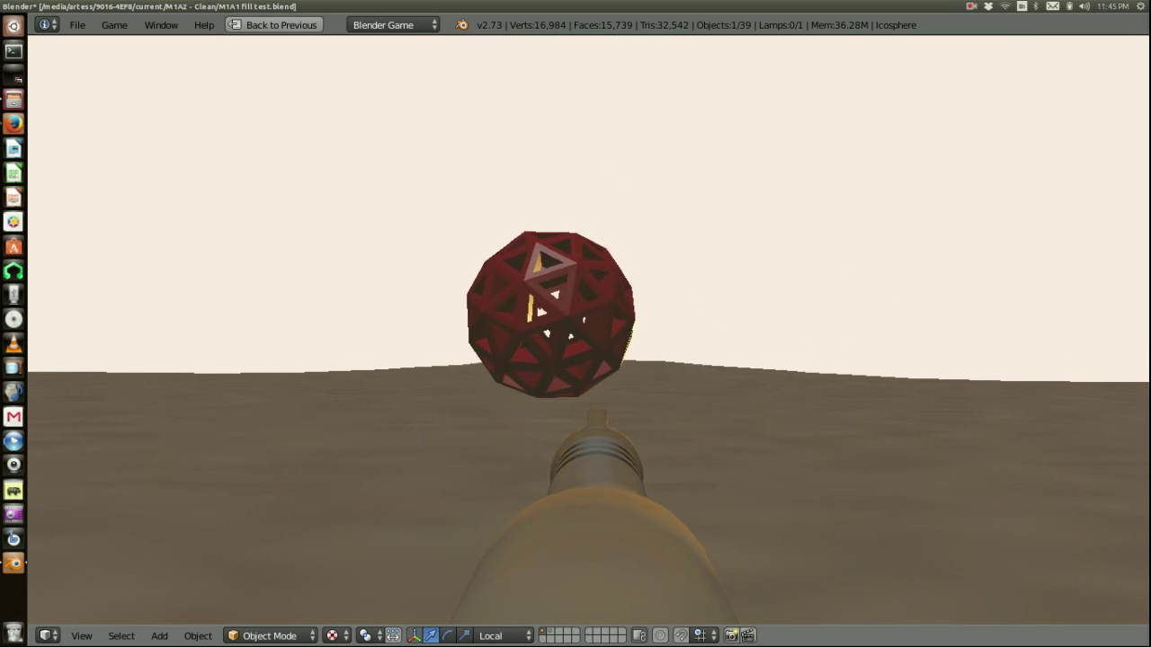
key("space")
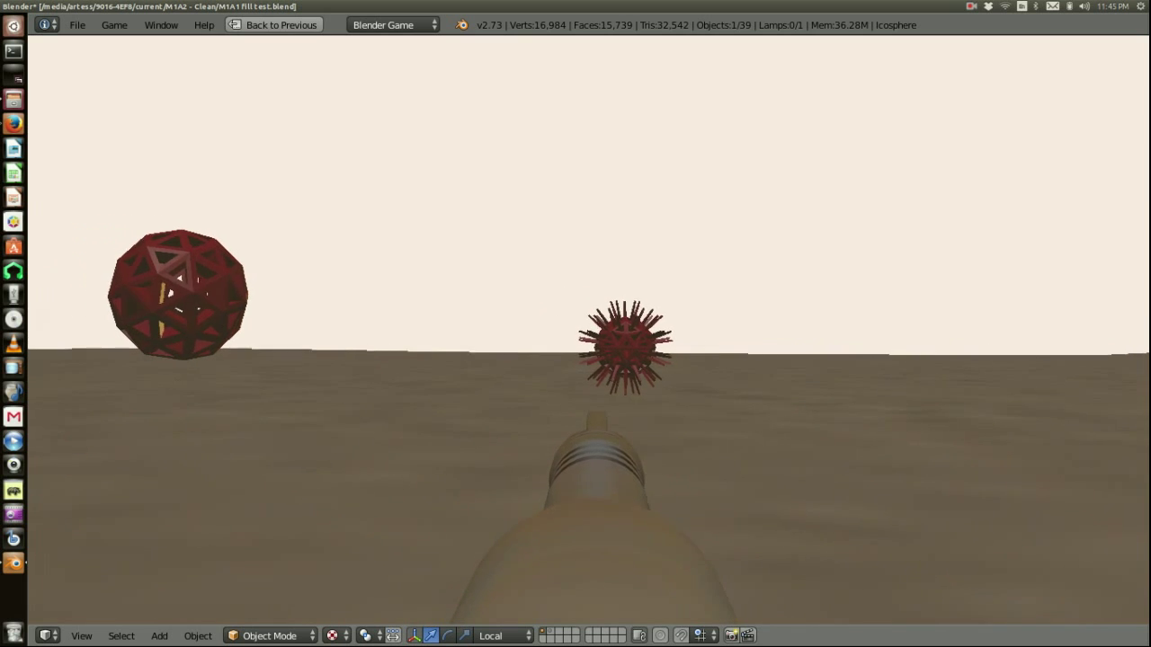
Step: Try number controls 2, 1 and 3 in the tank game and fire repeatedly toward the distant spiked ball
key("2")
key("1")
key("3")
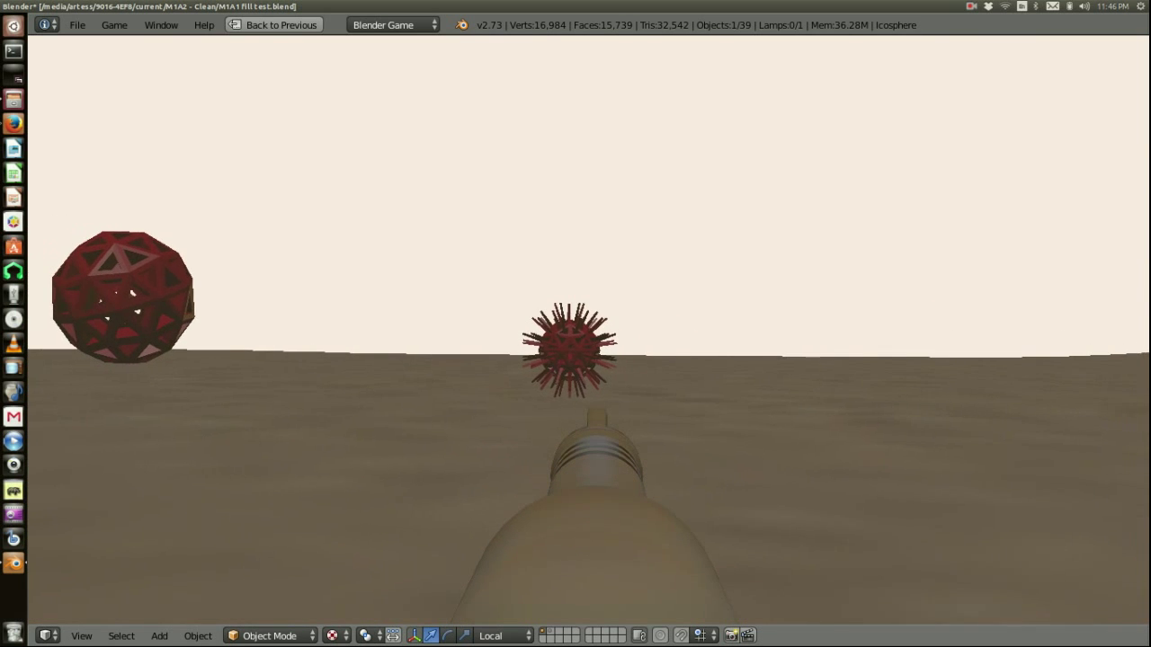
key("space")
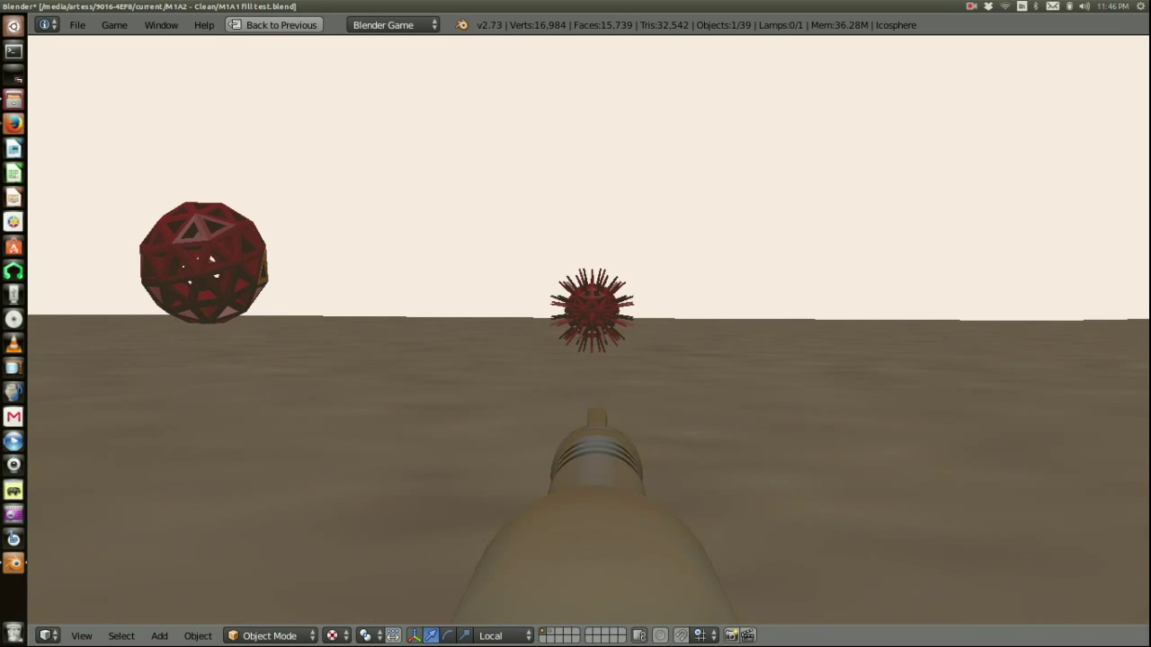
key("space")
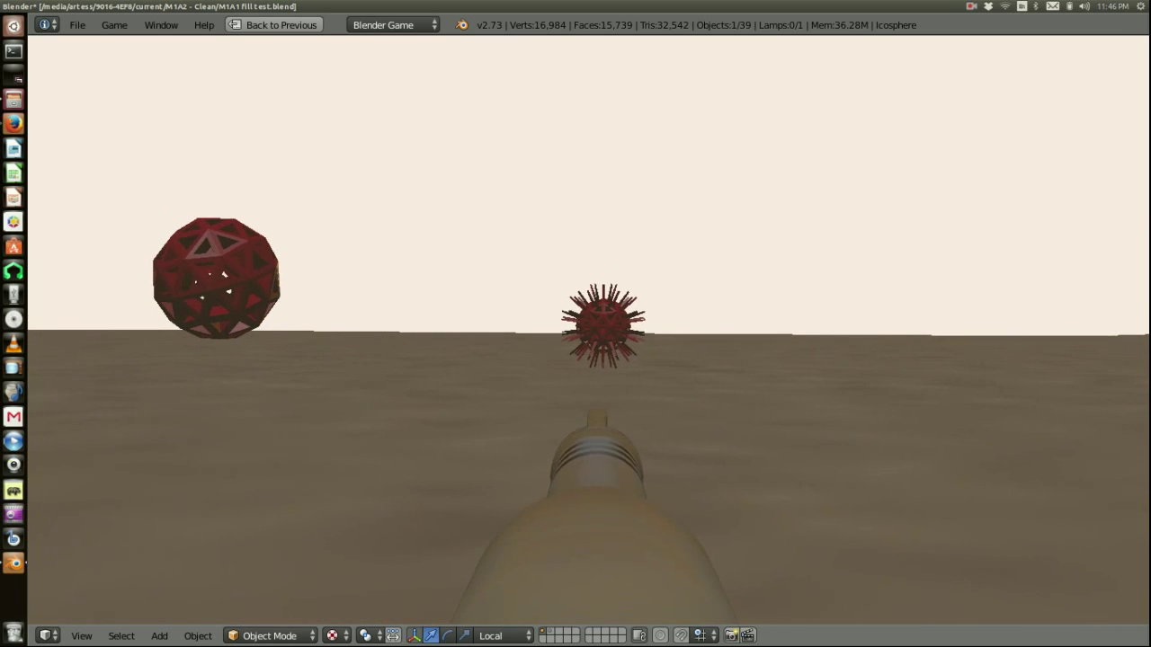
Step: Swing and tilt the gun onto the spiked ball in front of the dunes and fire at it
key("Right")
key("Left")
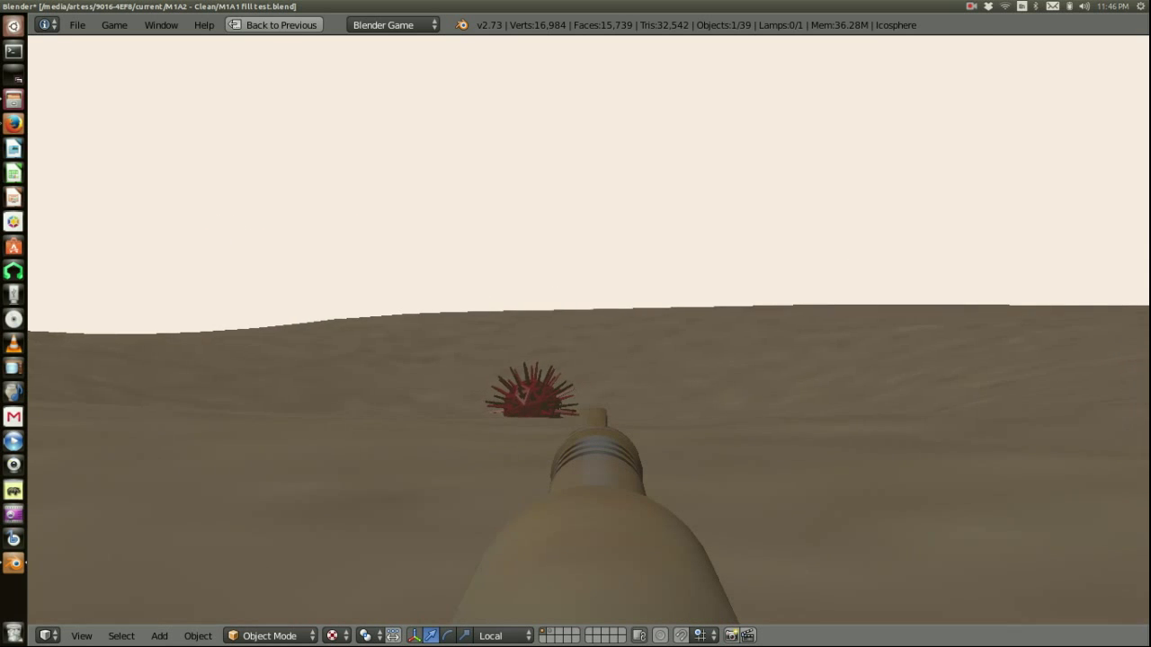
key("Right")
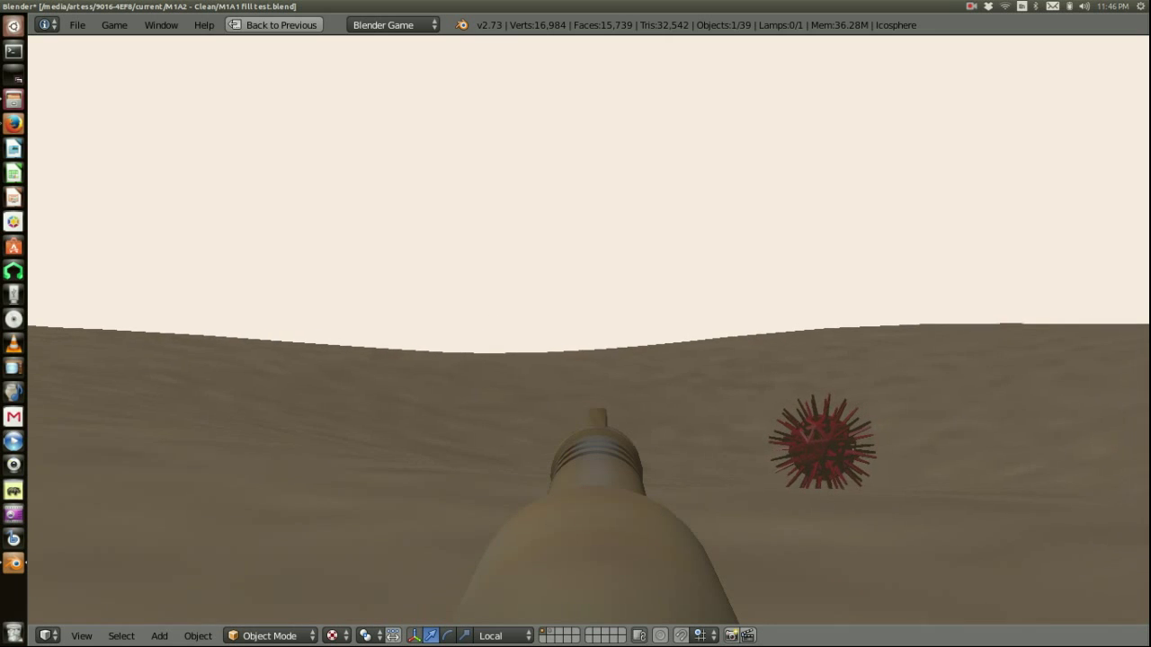
key("Down")
key("Left")
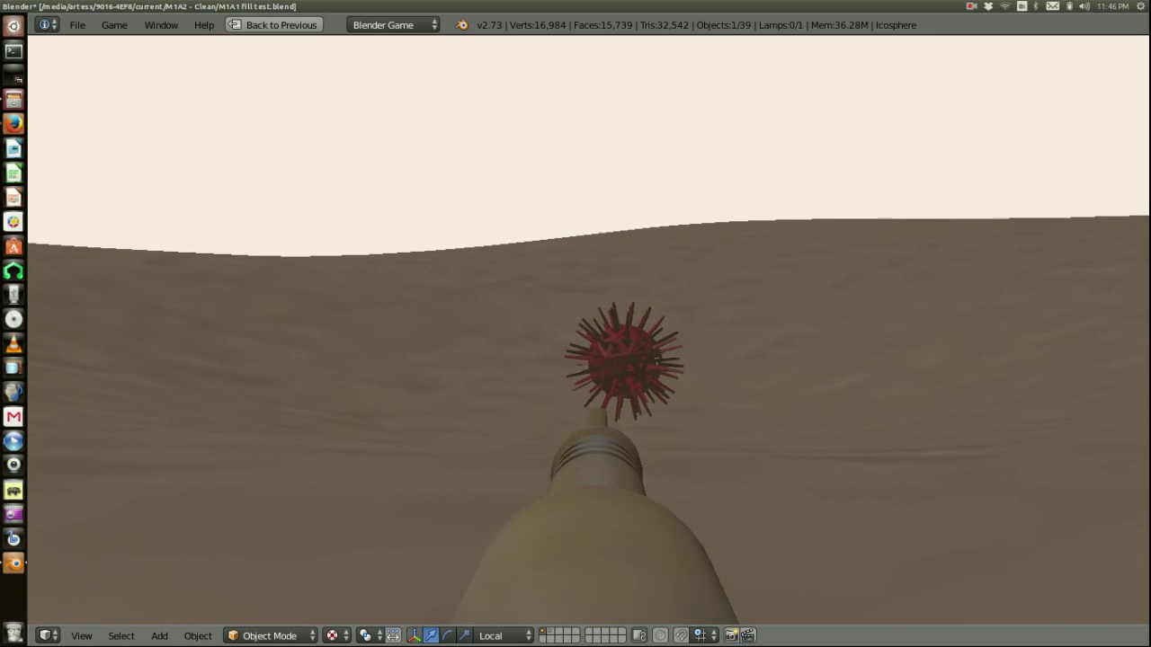
key("space")
key("Right")
key("Left")
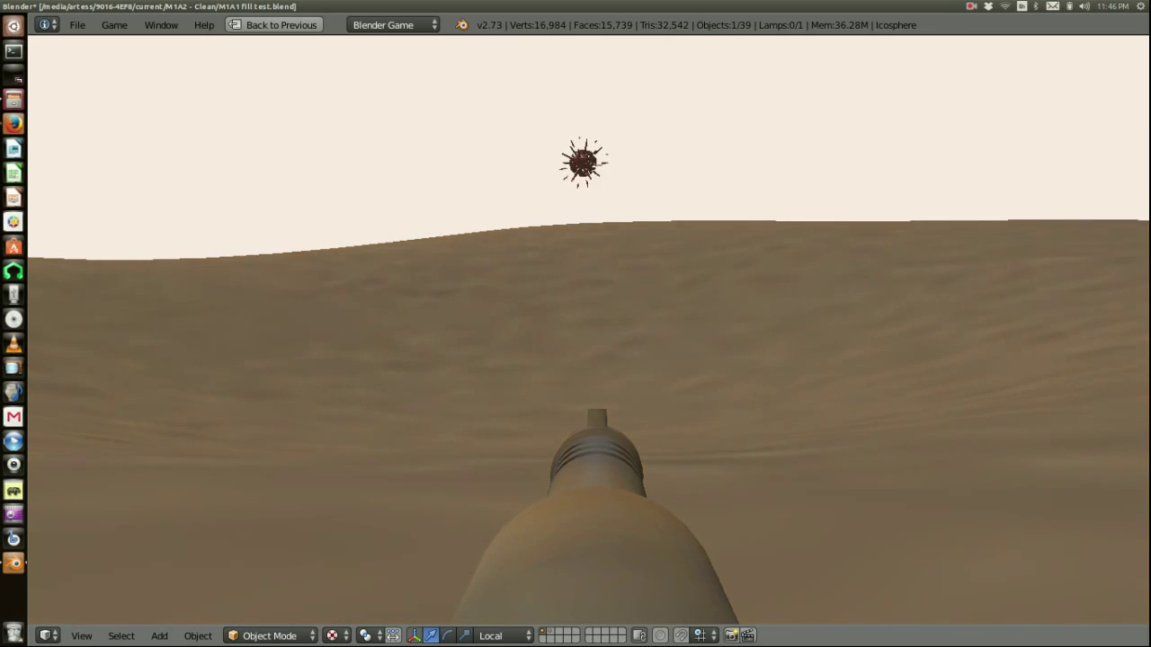
Step: Swing the gun past the large red lattice sphere onto the red spiked ball and fire at it
key("Right")
key("Right")
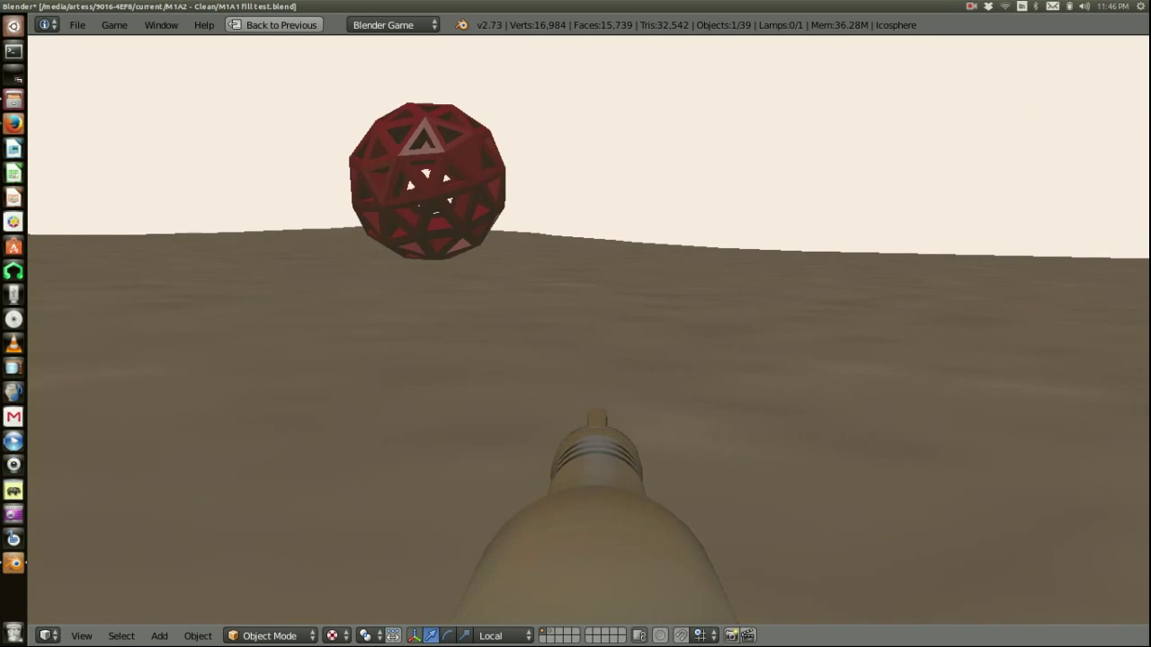
key("Left")
key("space")
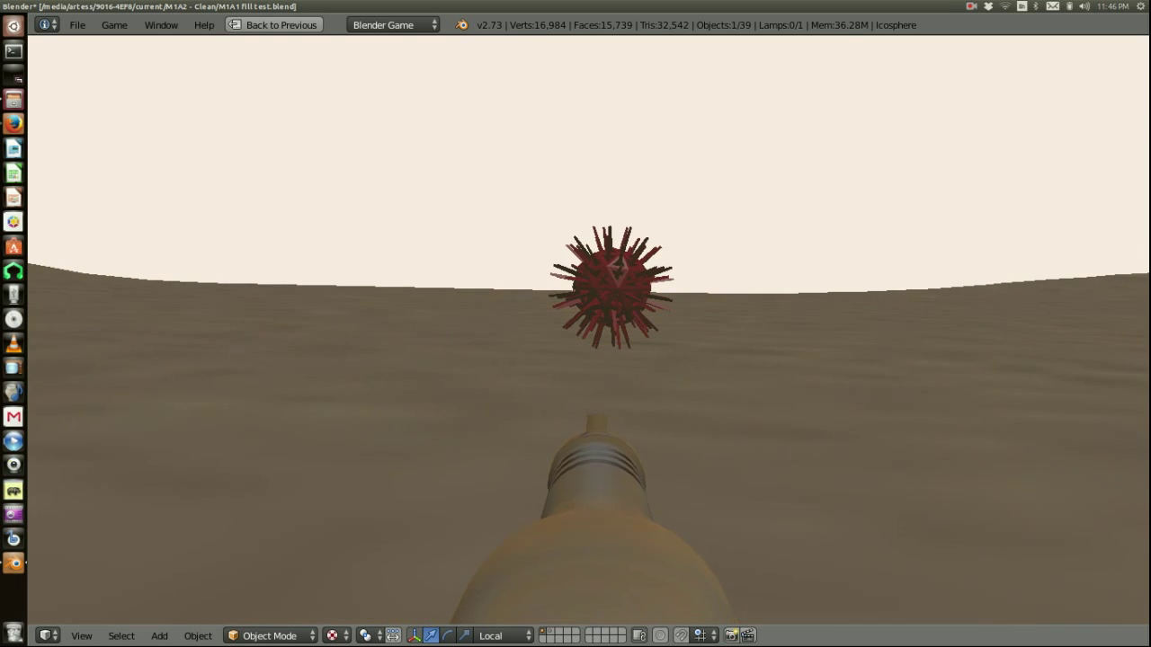
key("Left")
Step: Cycle through cameras 1, 2 and 3, return to 1, and switch to camera 4 behind the tank
key("1")
key("2")
key("3")
key("1")
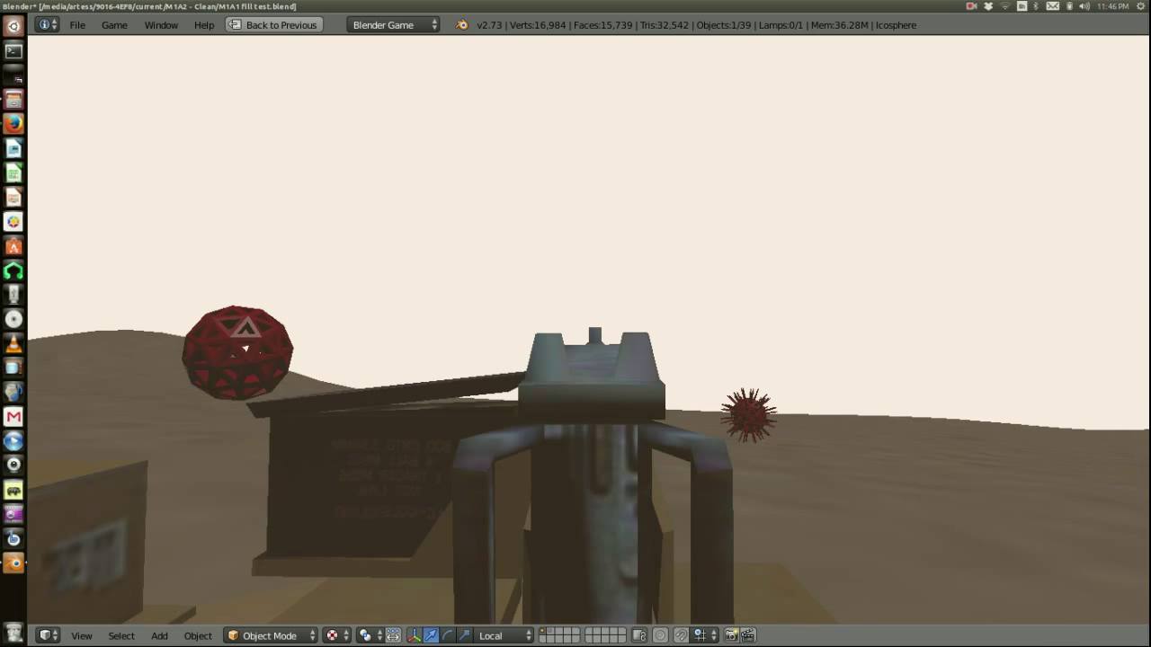
key("4")
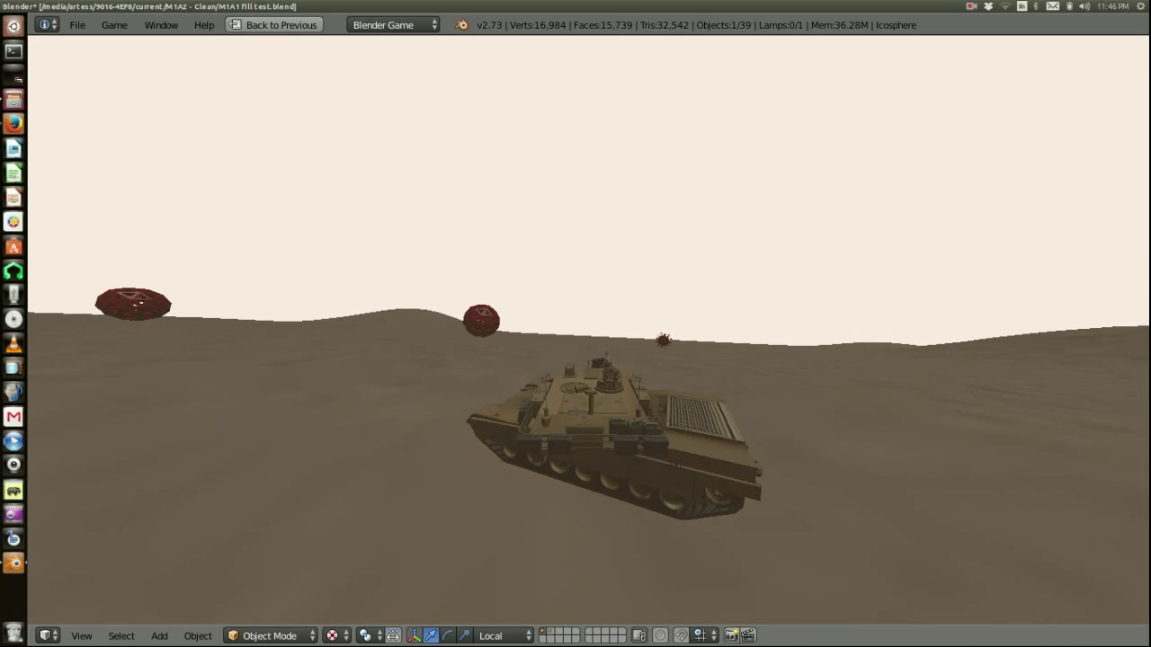
Step: Turn the tank's turret toward the spiked ball from the chase view and fire at it
key("Right")
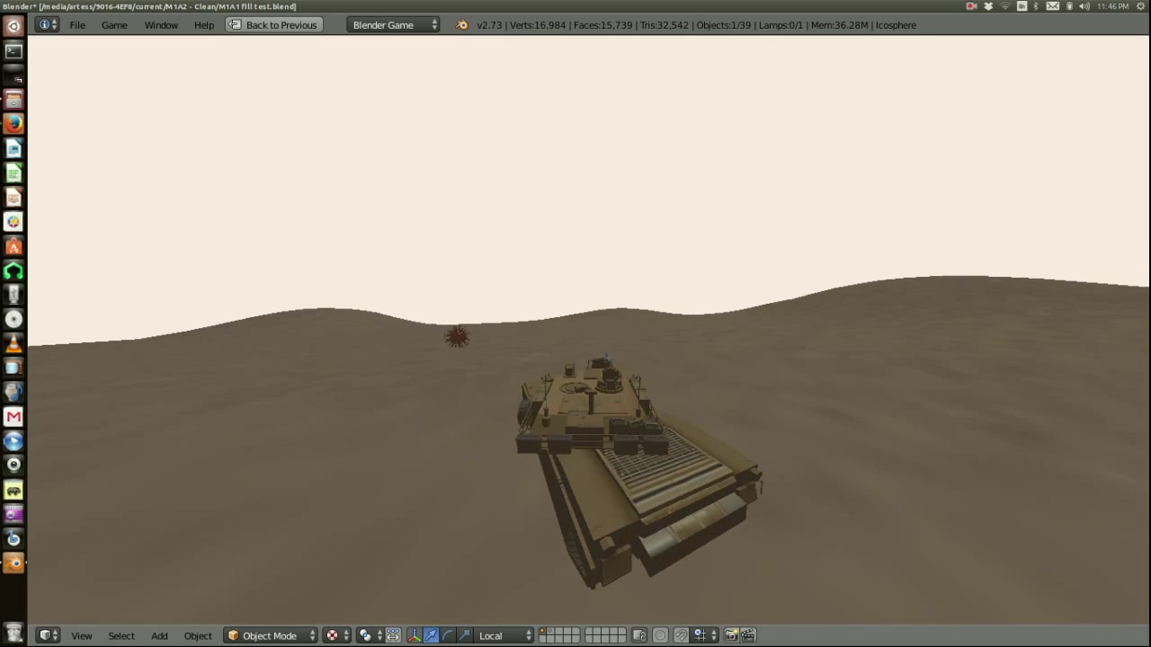
key("Up")
key("Right")
key("Right")
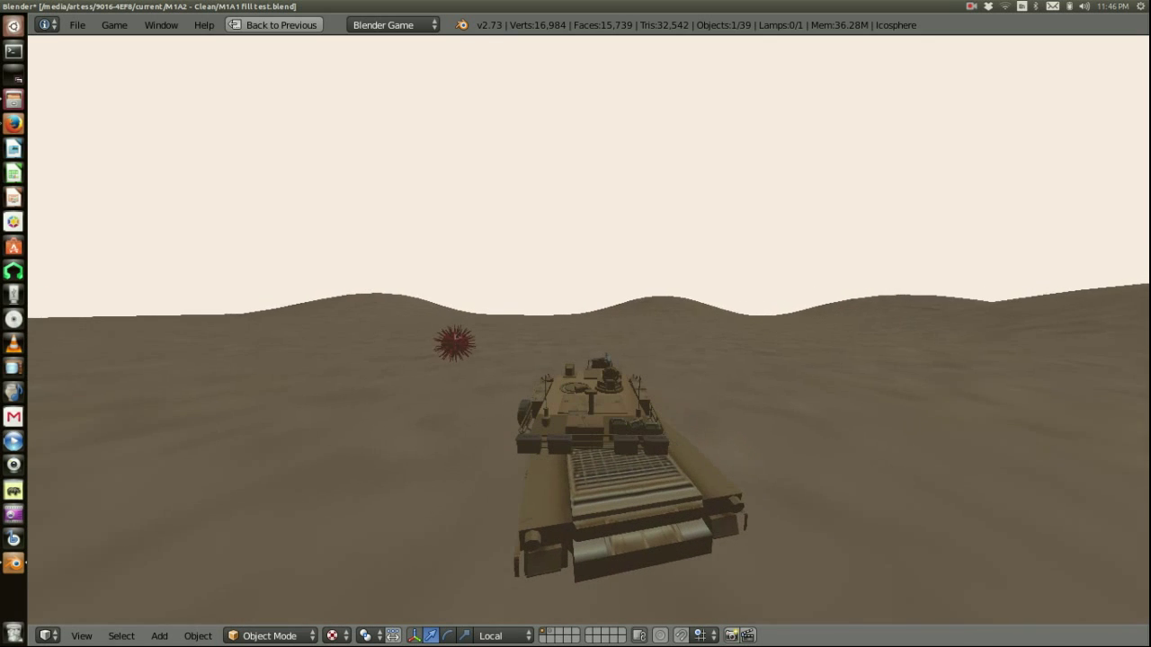
key("Left")
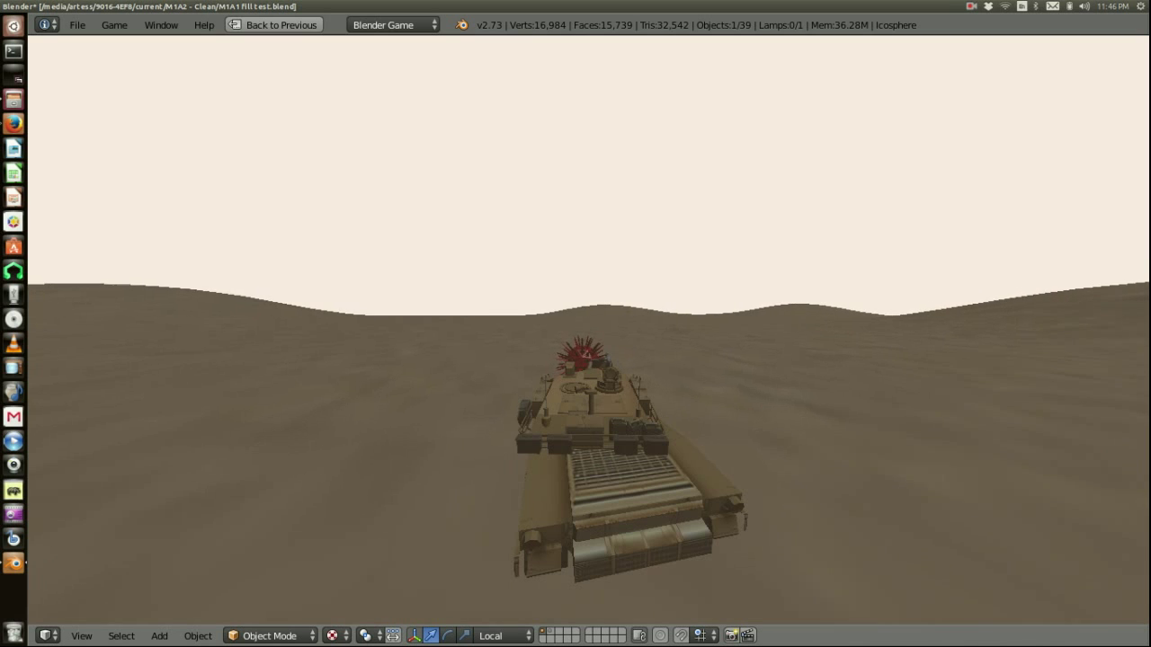
key("Left")
key("space")
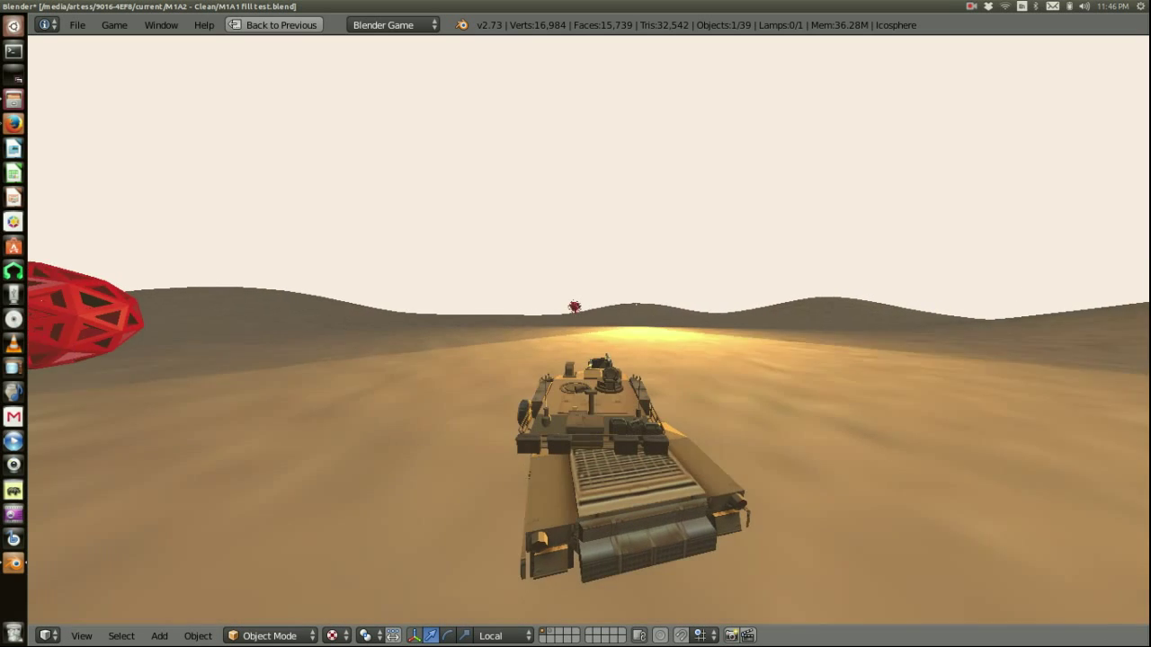
key("Down")
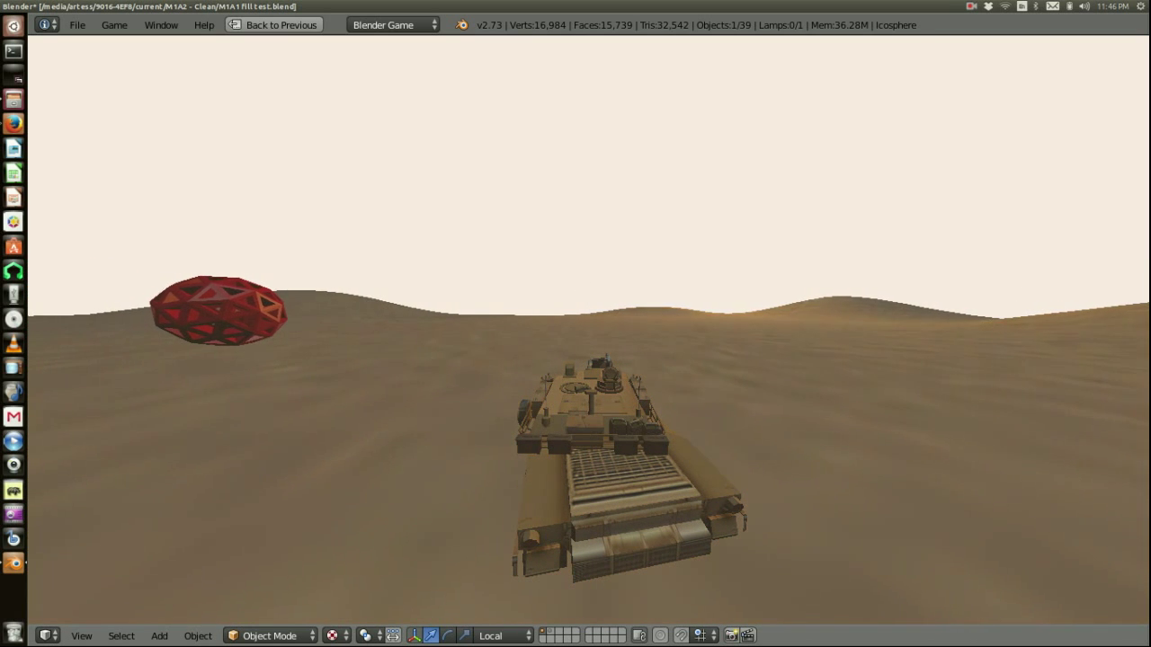
Step: Stop the tank game and reload the default start-up file without saving
key("ctrl+alt+Left")
key("ctrl+alt+Right")
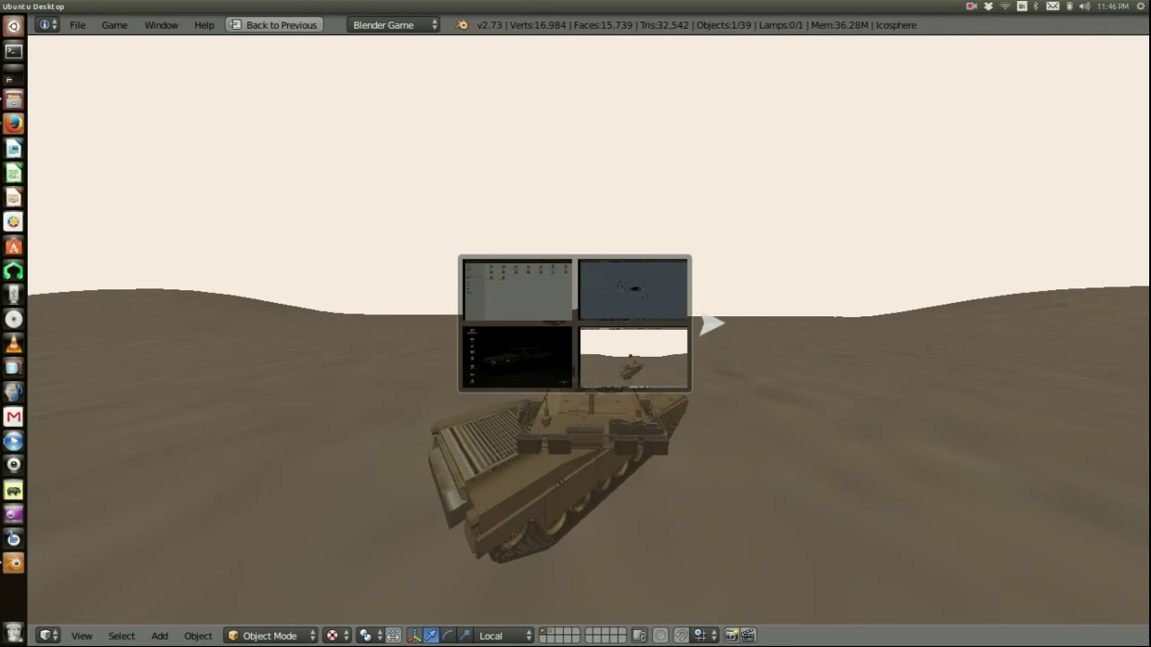
key("Escape")
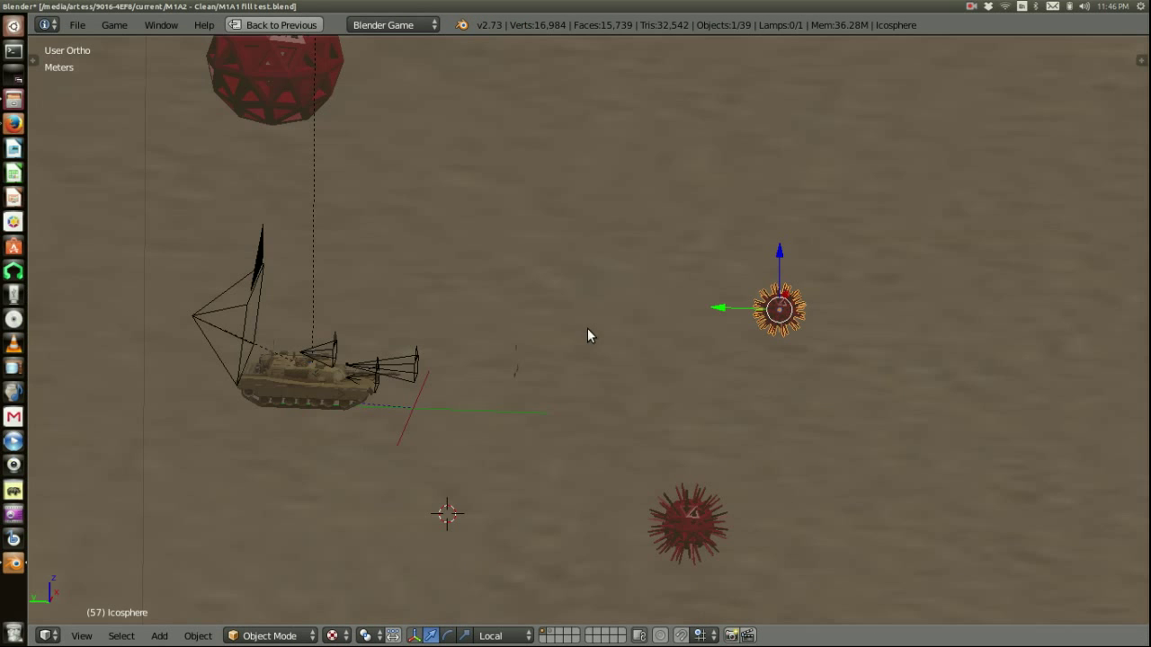
left_click(78, 24)
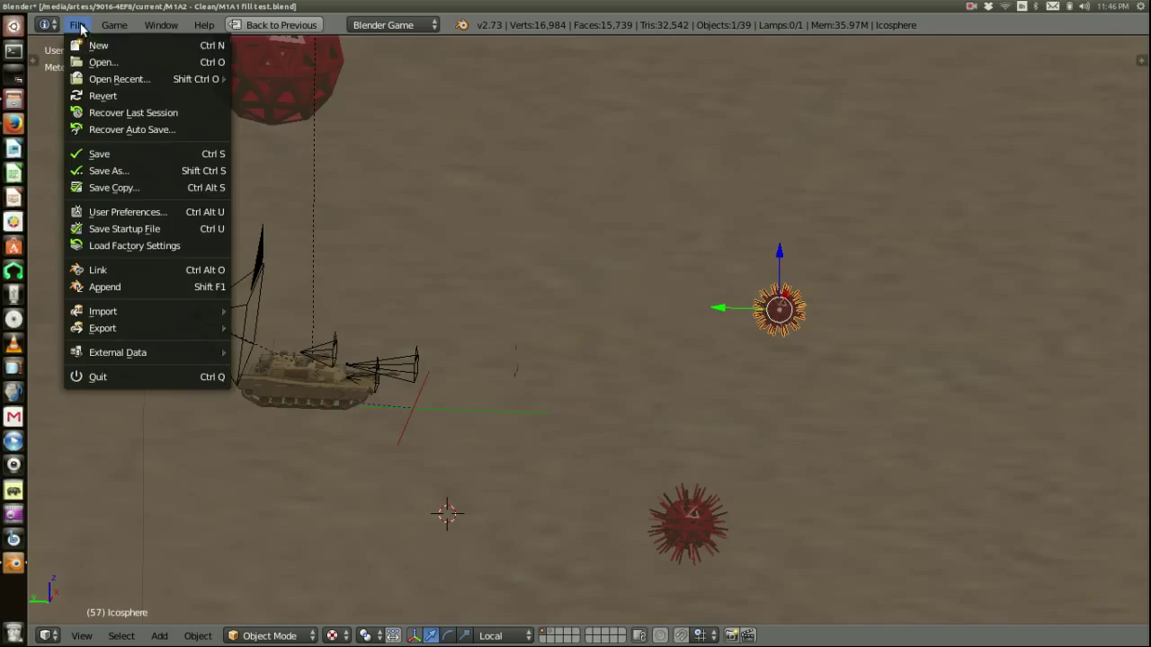
left_click(99, 45)
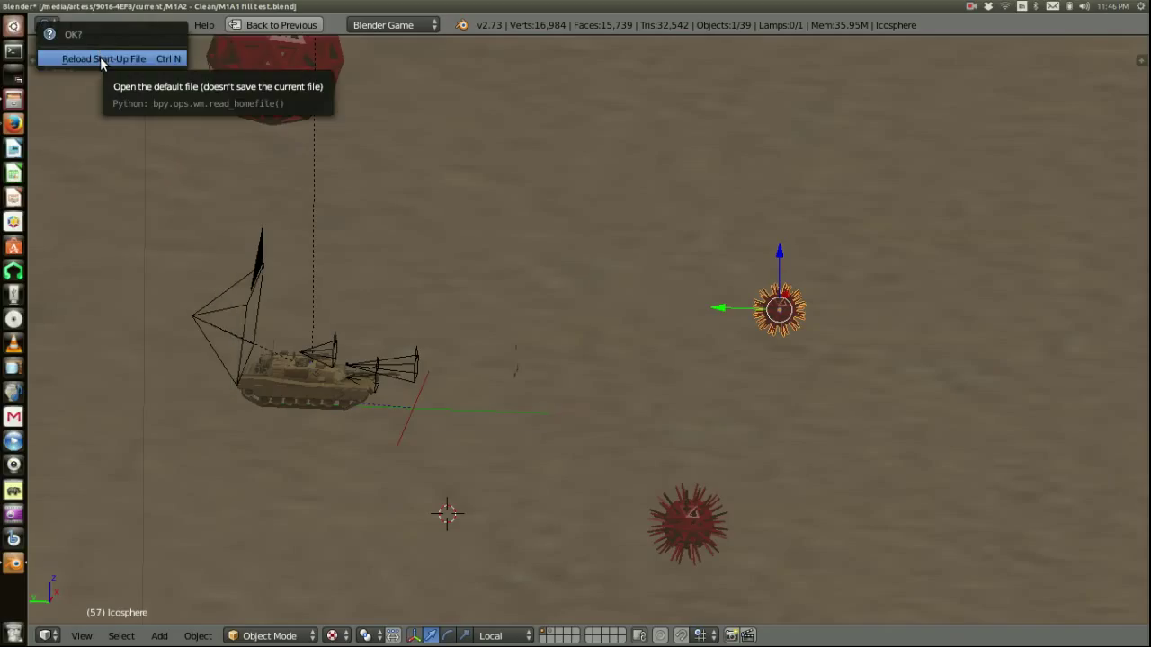
left_click(100, 57)
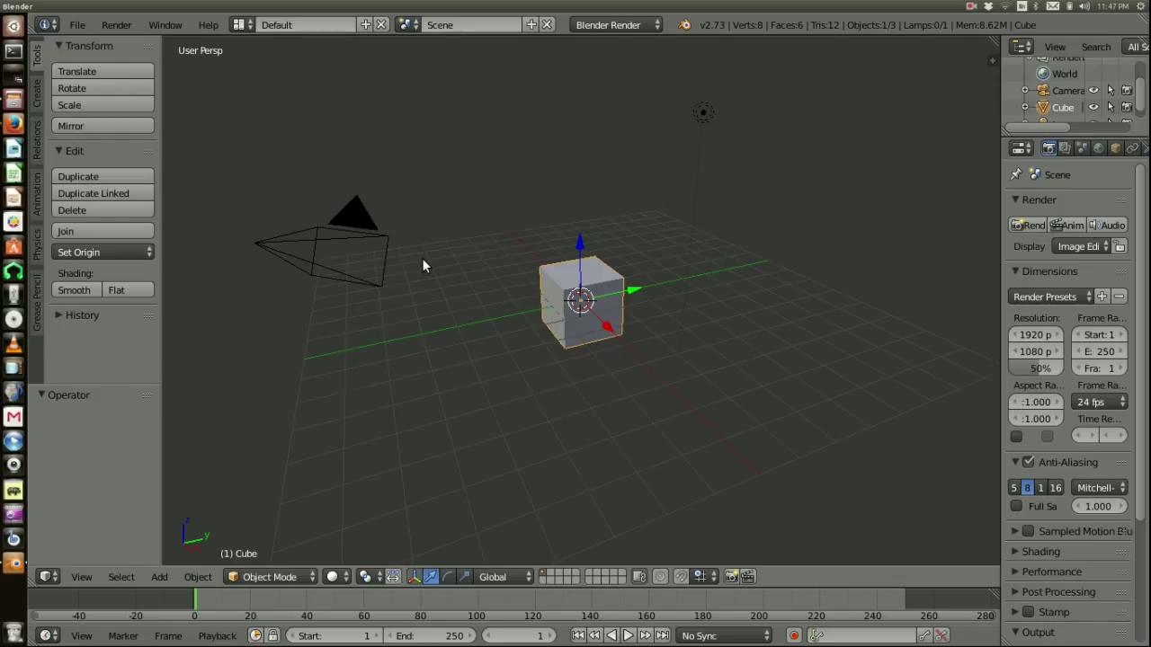
Step: Extrude the default cube's two opposite Y-side faces in place in Edit Mode with face selection
middle_click_drag(412, 285, 563, 232)
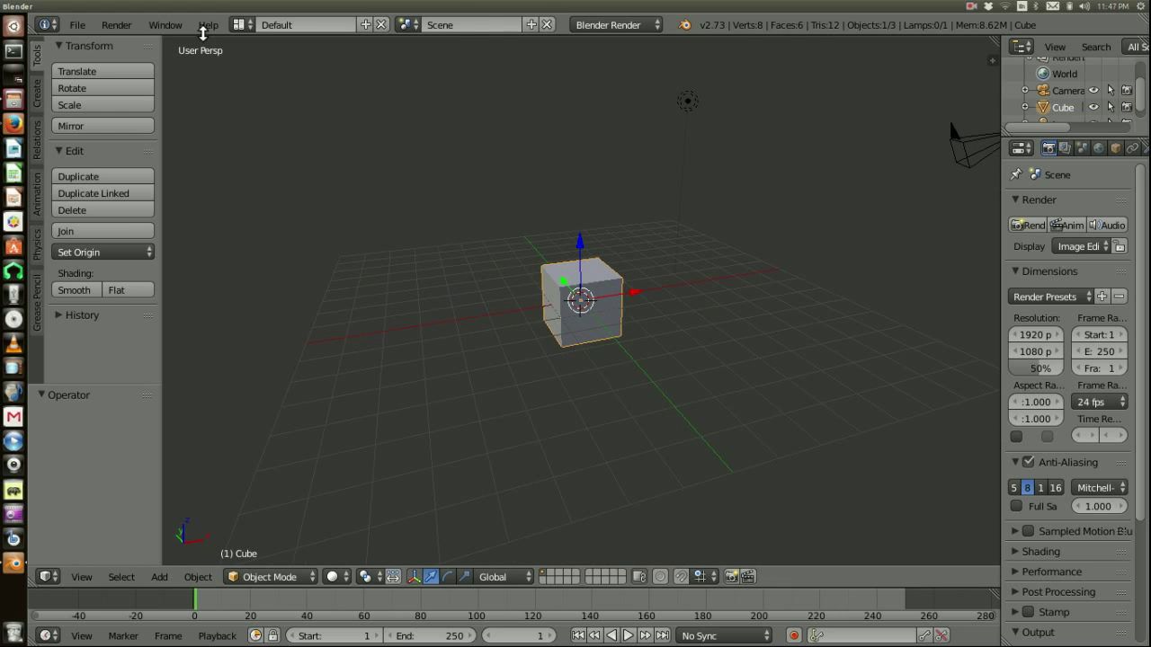
middle_click_drag(624, 406, 519, 375)
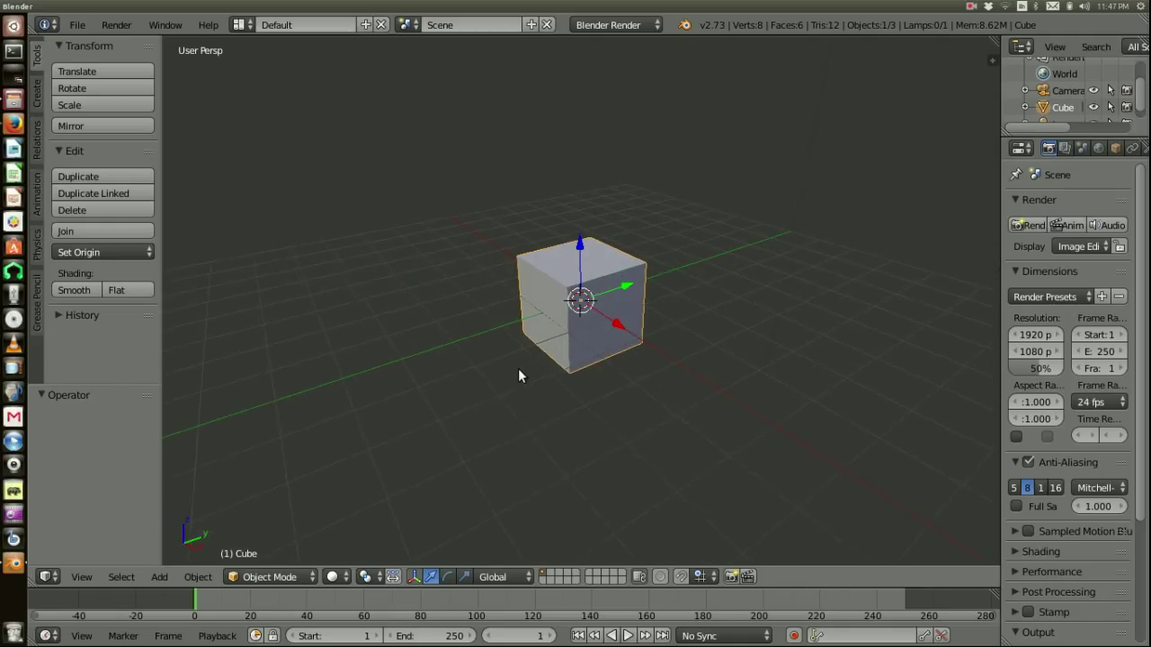
key("Tab")
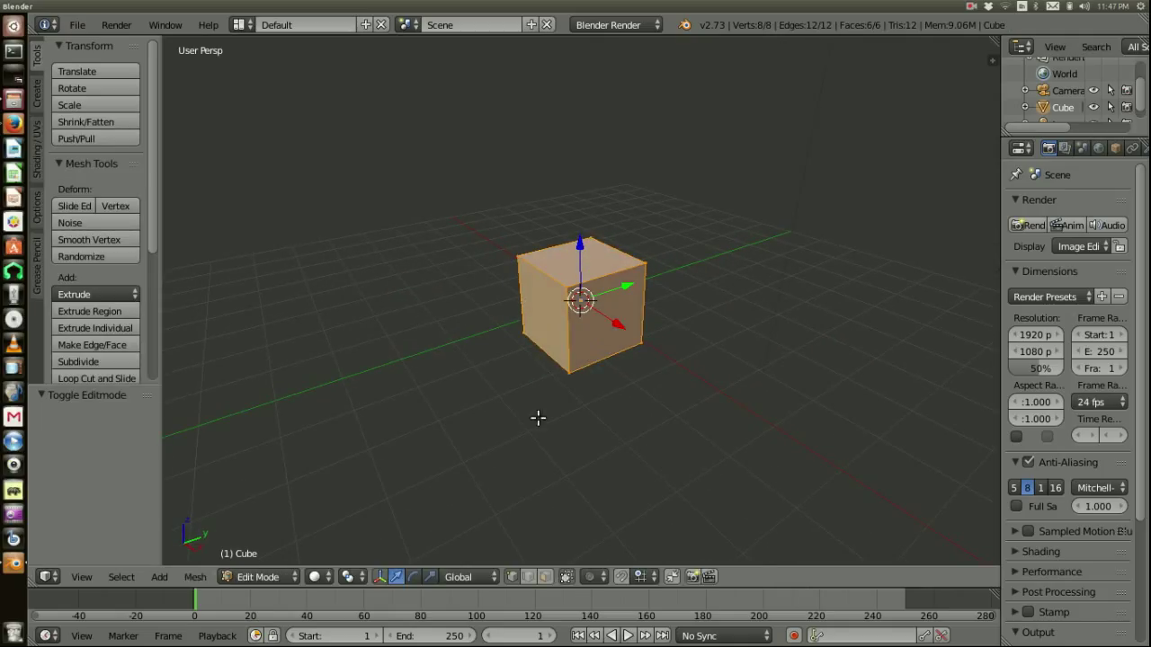
left_click(545, 577)
right_click(546, 296)
scroll(545, 297, "up", 1)
middle_click_drag(685, 370, 570, 360)
right_click(648, 332, "shift")
scroll(522, 346, "up", 1)
key("e")
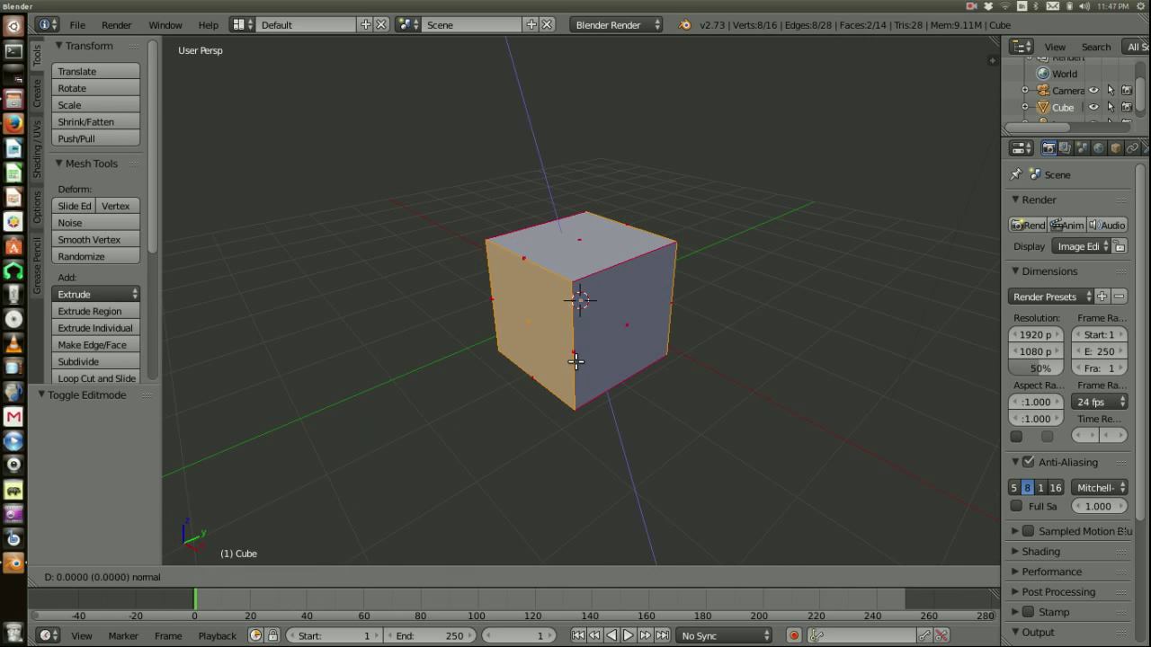
left_click(575, 361)
Step: Scale the two extruded end faces by about 2.441 along Y and shrink them uniformly by about 0.511
left_click(429, 576)
left_click_drag(625, 282, 690, 261)
key("s")
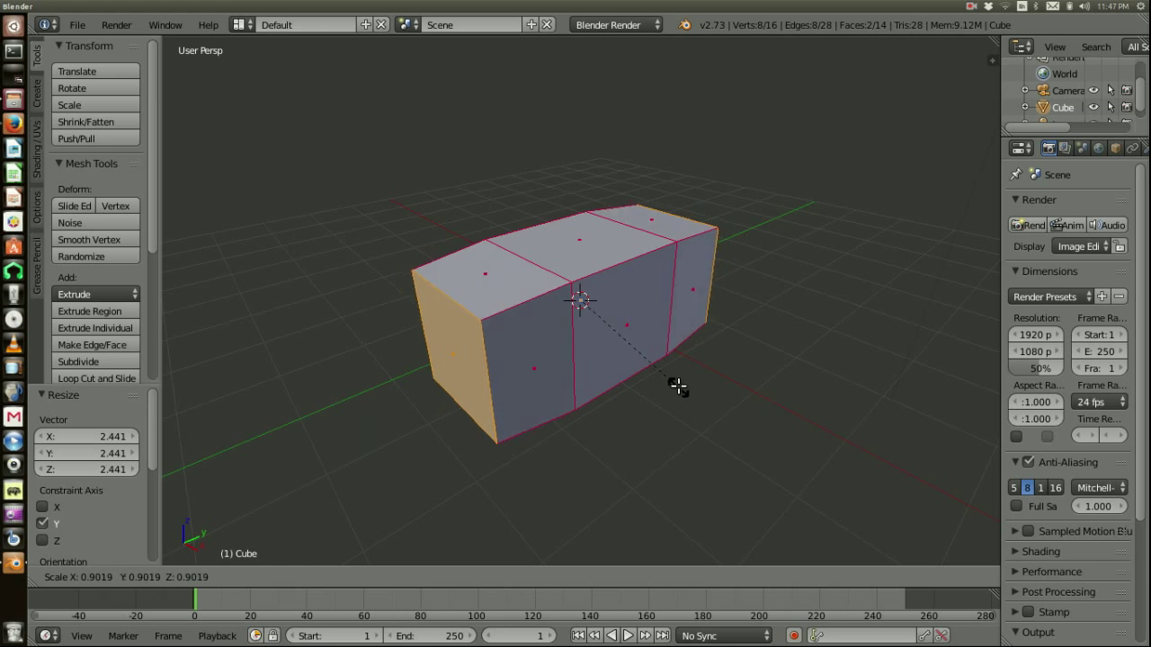
left_click(647, 333)
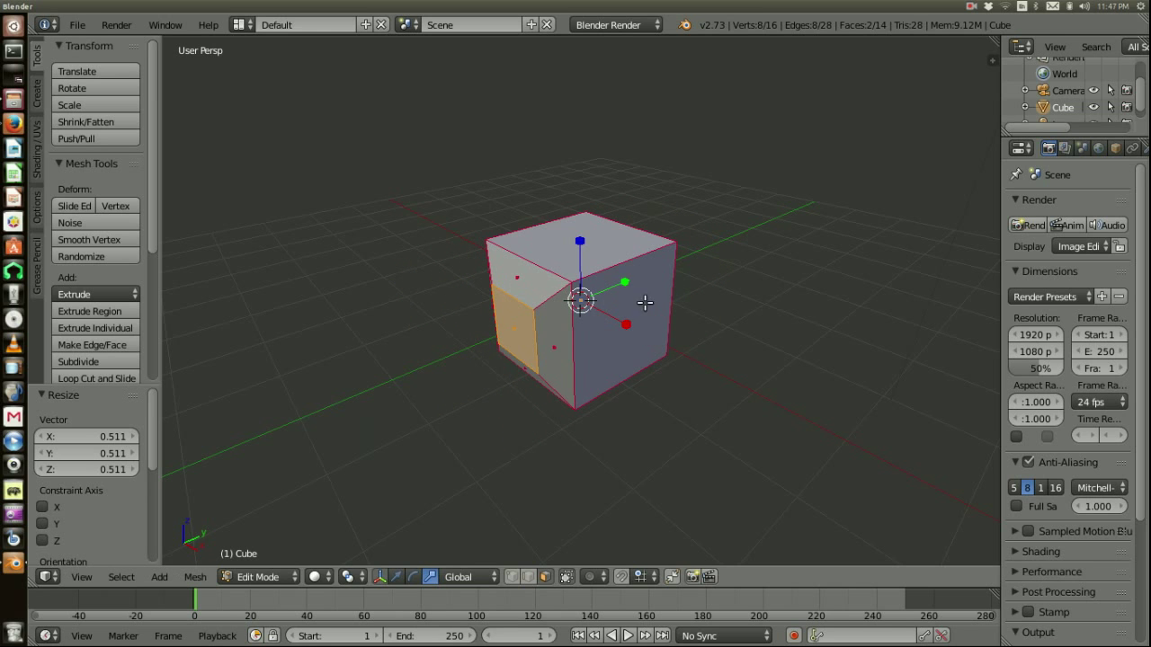
Step: Stretch the two end faces apart along Y by a factor of about 2.244
key("s")
left_click_drag(690, 268, 690, 268)
middle_click_drag(604, 369, 625, 358)
scroll(629, 364, "down", 4)
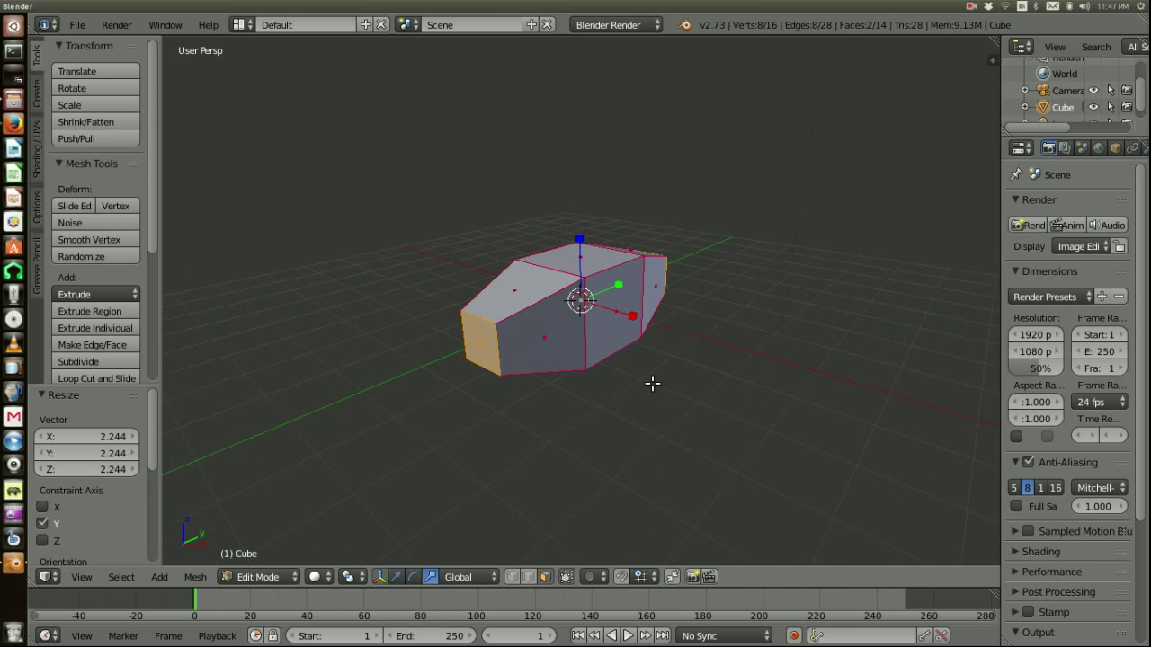
scroll(647, 378, "up", 2)
Step: Scale the end faces uniformly by about 1.346 and again by about 0.557, and stretch them along Y by about 2.016
key("s")
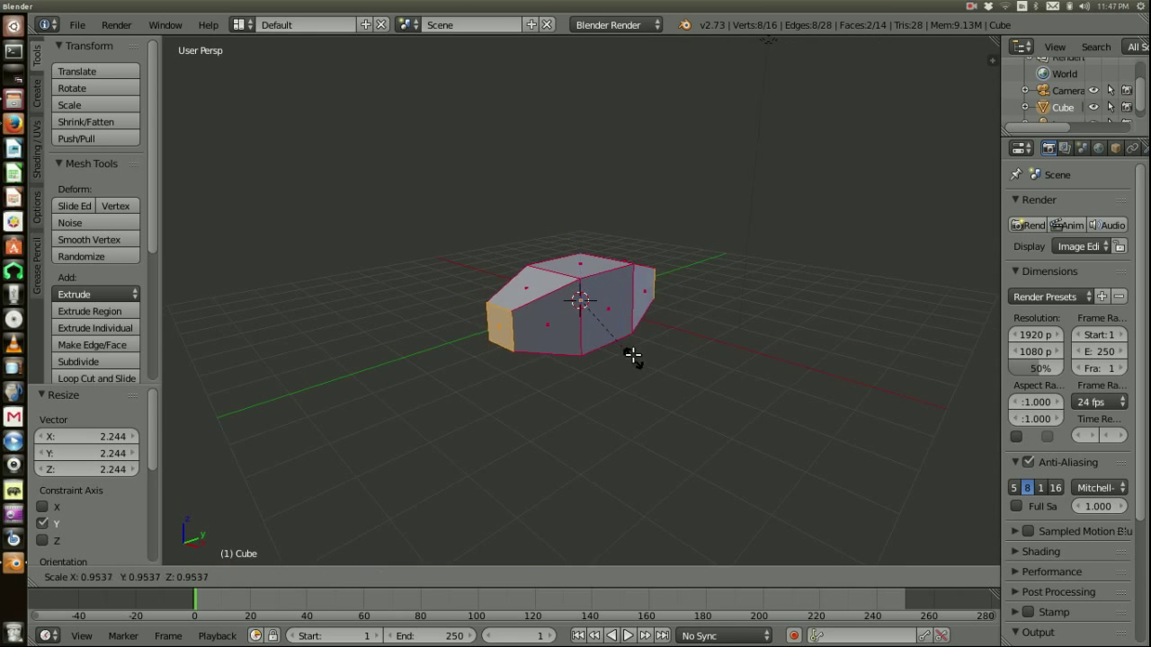
left_click(680, 347)
key("s")
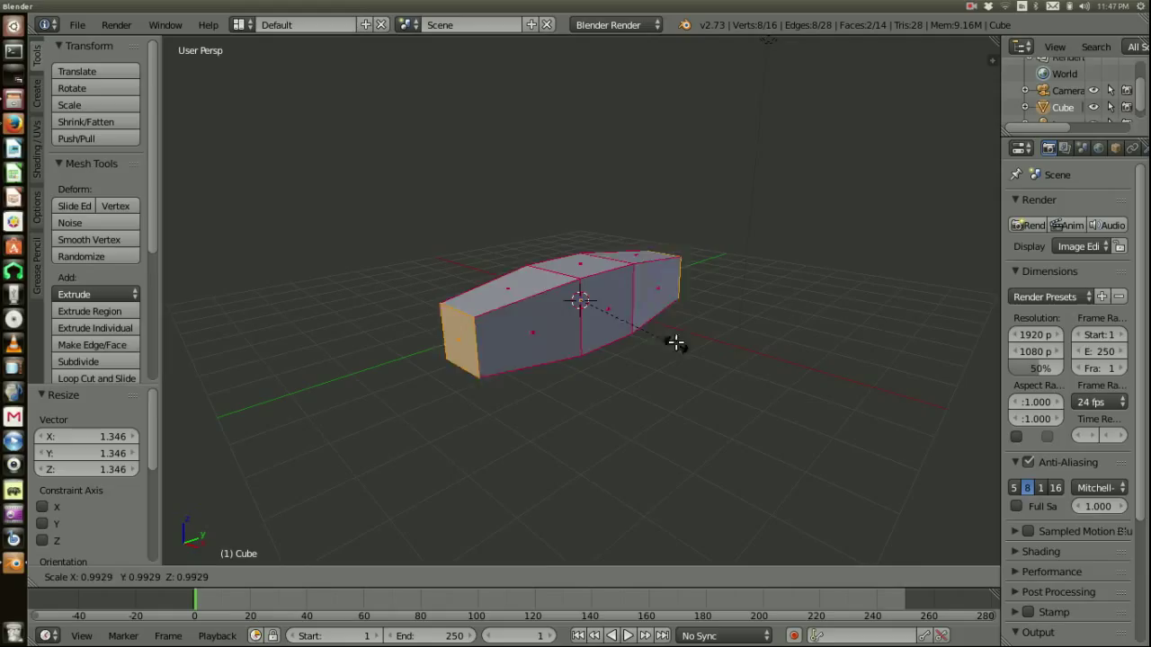
left_click(638, 299)
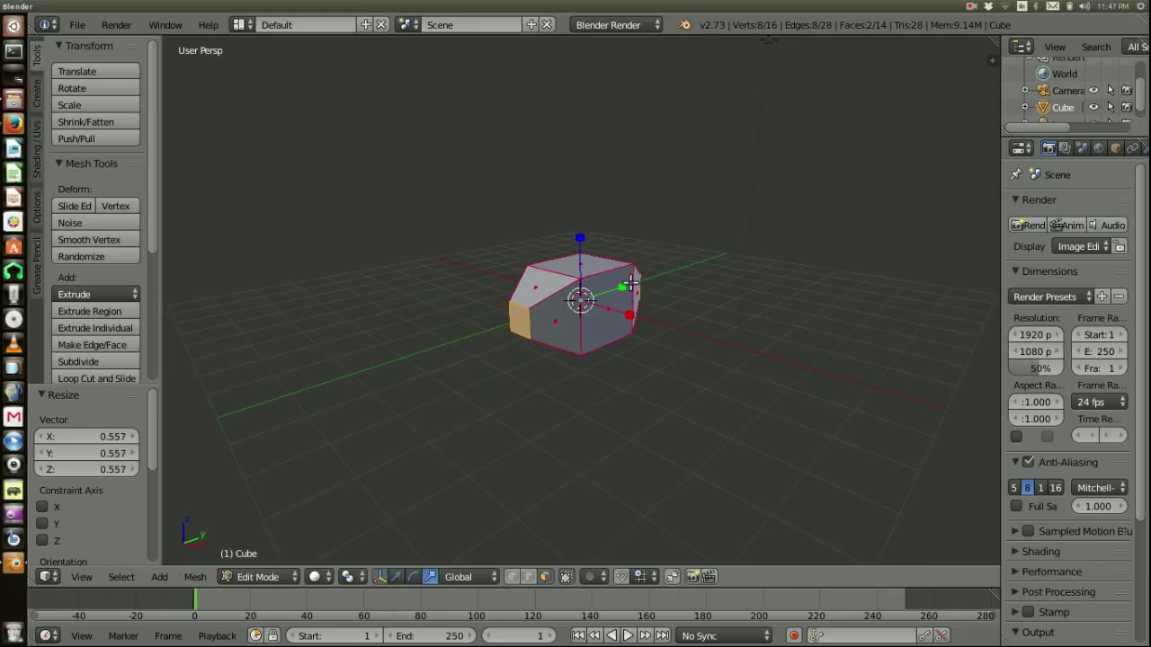
key("s")
key("y")
left_click(663, 275)
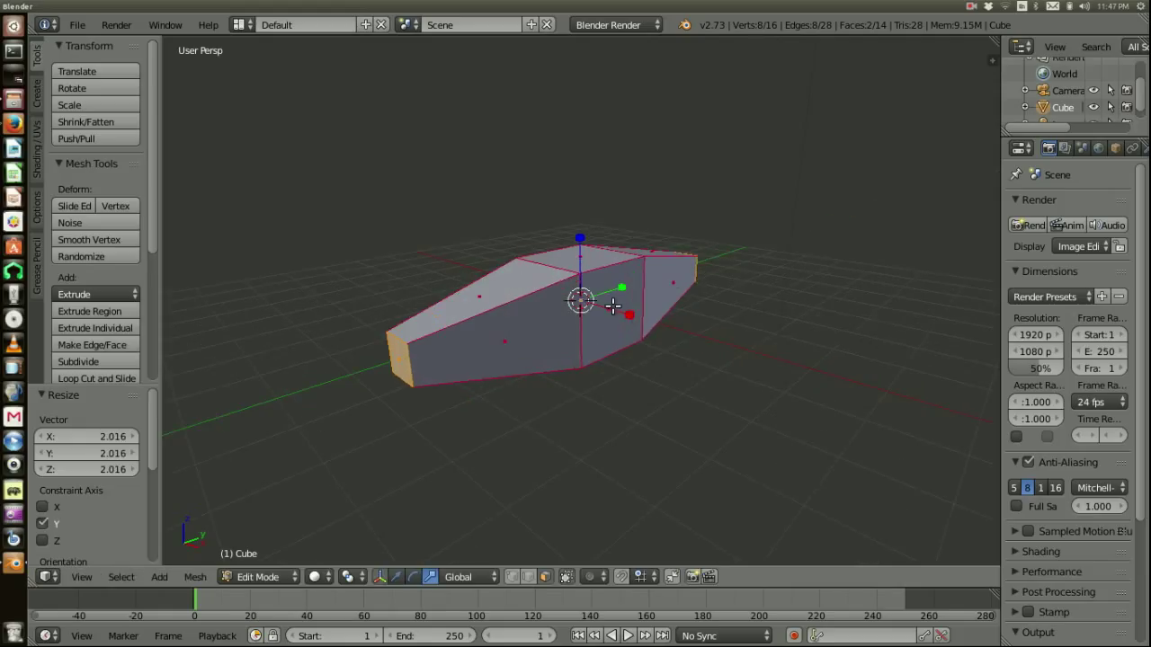
Step: Flatten the hull's middle section by scaling its top and bottom faces together along Z, and return to Object Mode
right_click(536, 274)
right_click(571, 261, "shift")
right_click(579, 254)
mouse_move(599, 401)
middle_mouse_down()
mouse_move(598, 346)
mouse_move(589, 421)
middle_mouse_up()
right_click(599, 347, "shift")
scroll(600, 355, "up", 1)
key("s")
key("z")
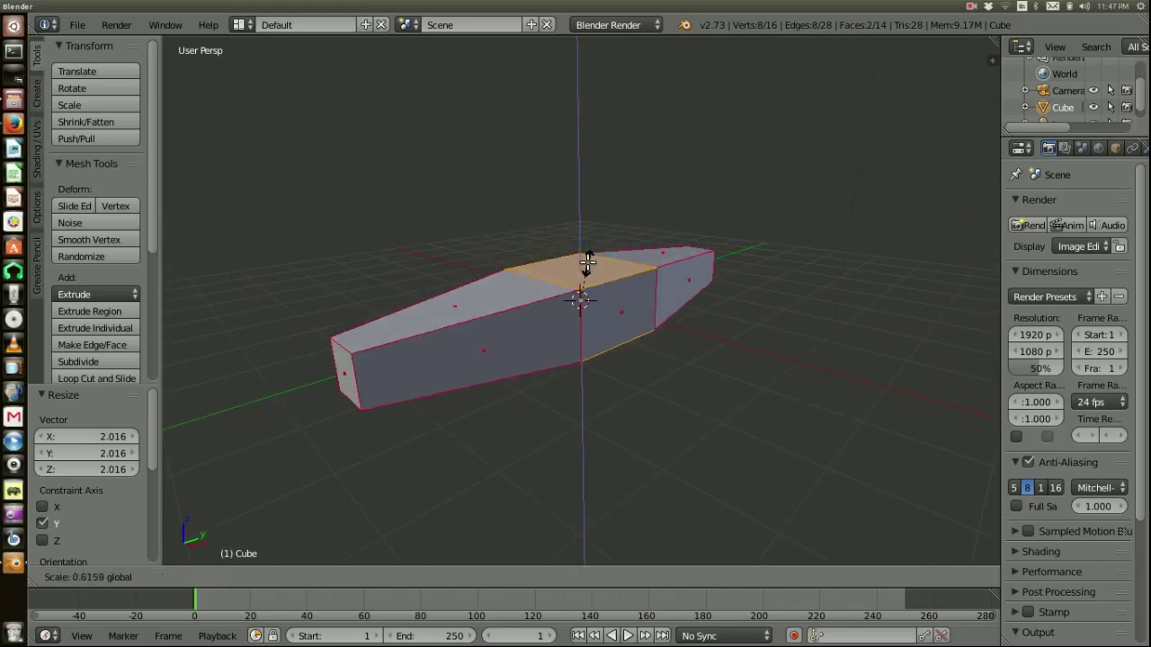
left_click(584, 289)
middle_click_drag(582, 297, 541, 281)
scroll(587, 378, "down", 3)
scroll(587, 375, "up", 2)
scroll(587, 376, "down", 1)
key("Tab")
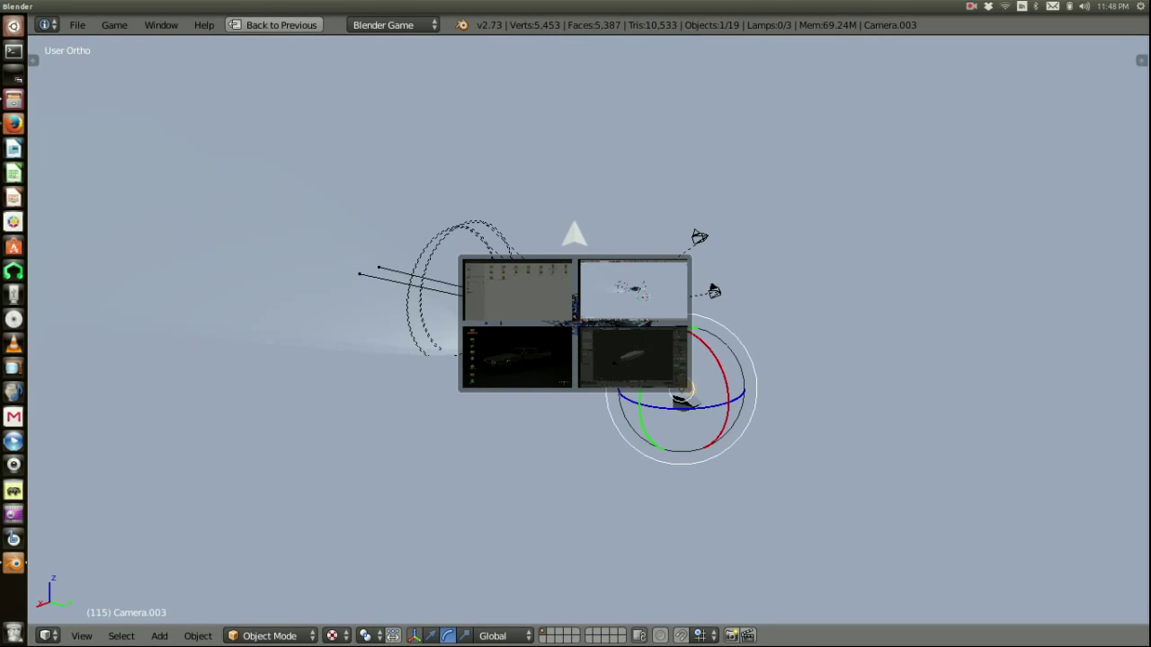
Step: In the sparrow game's Blender window, open "steam punk hat feathers I.blend" from the Instructables/Steam Punk Hat feathers folder
left_click(78, 24)
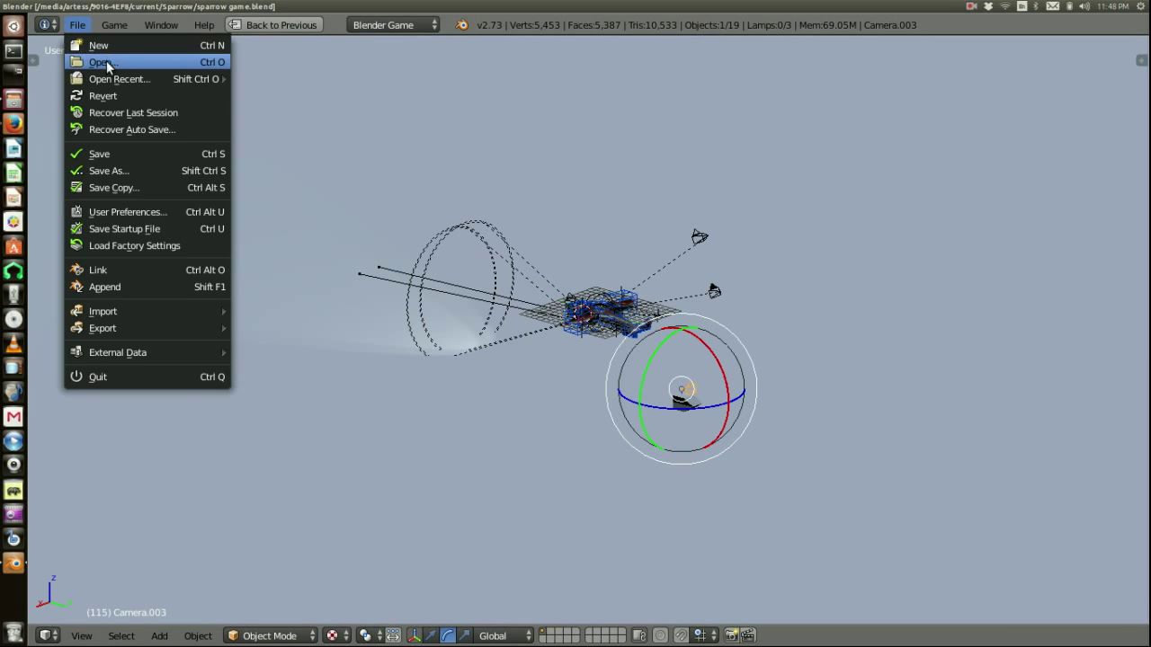
left_click(107, 63)
left_click(266, 109)
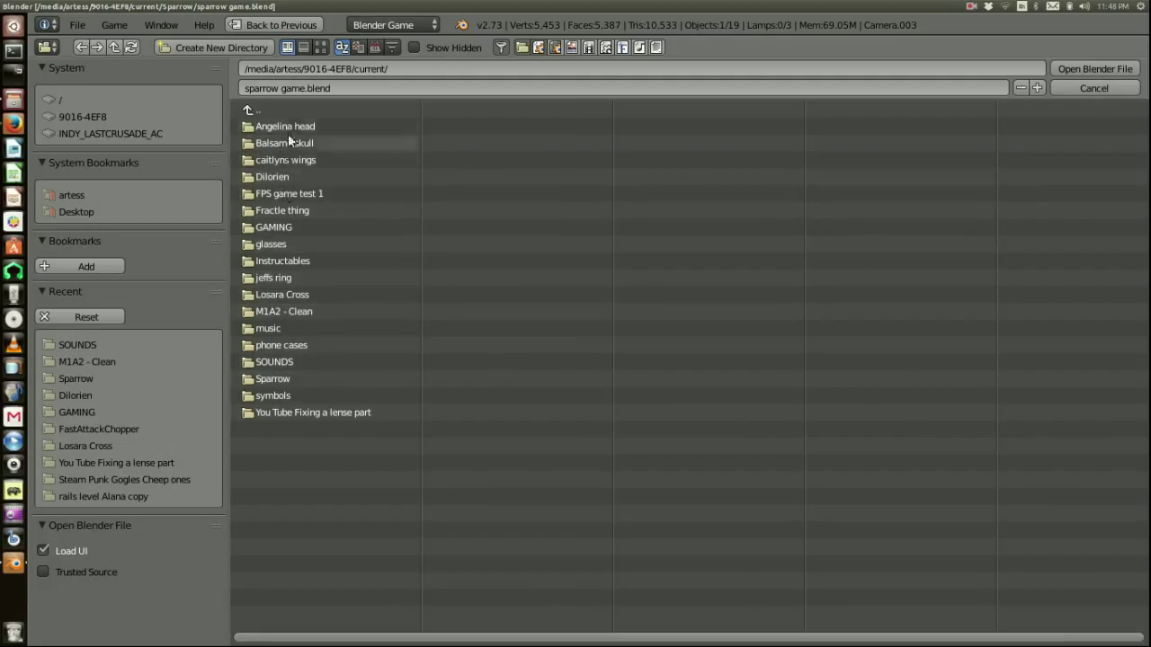
left_click(290, 259)
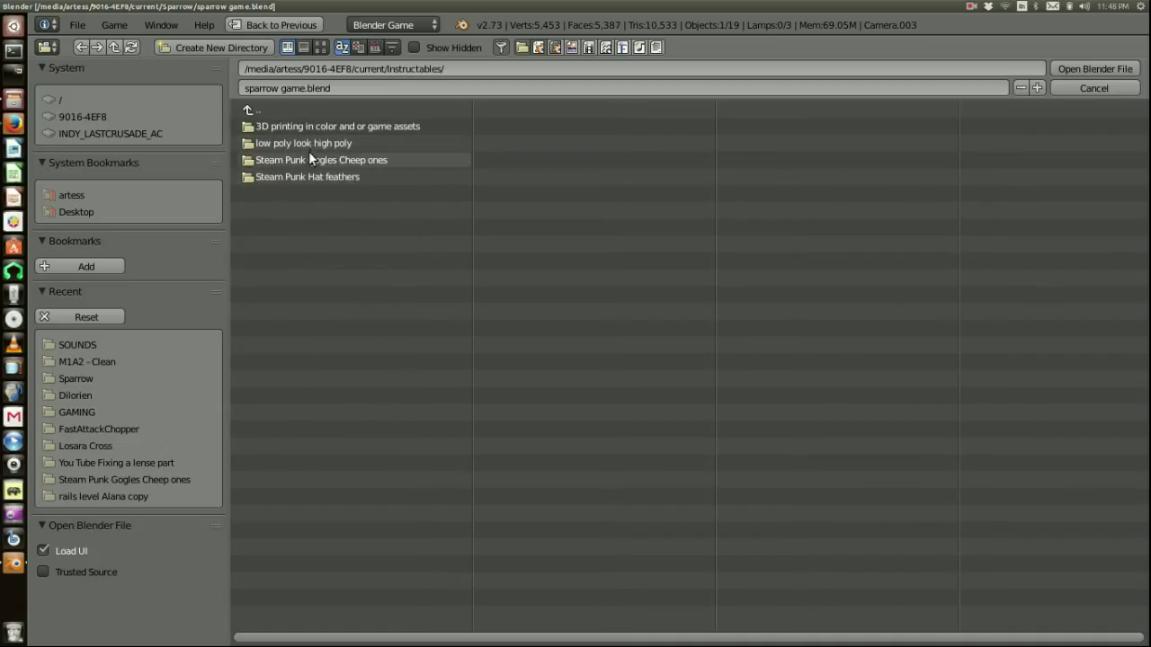
left_click(309, 177)
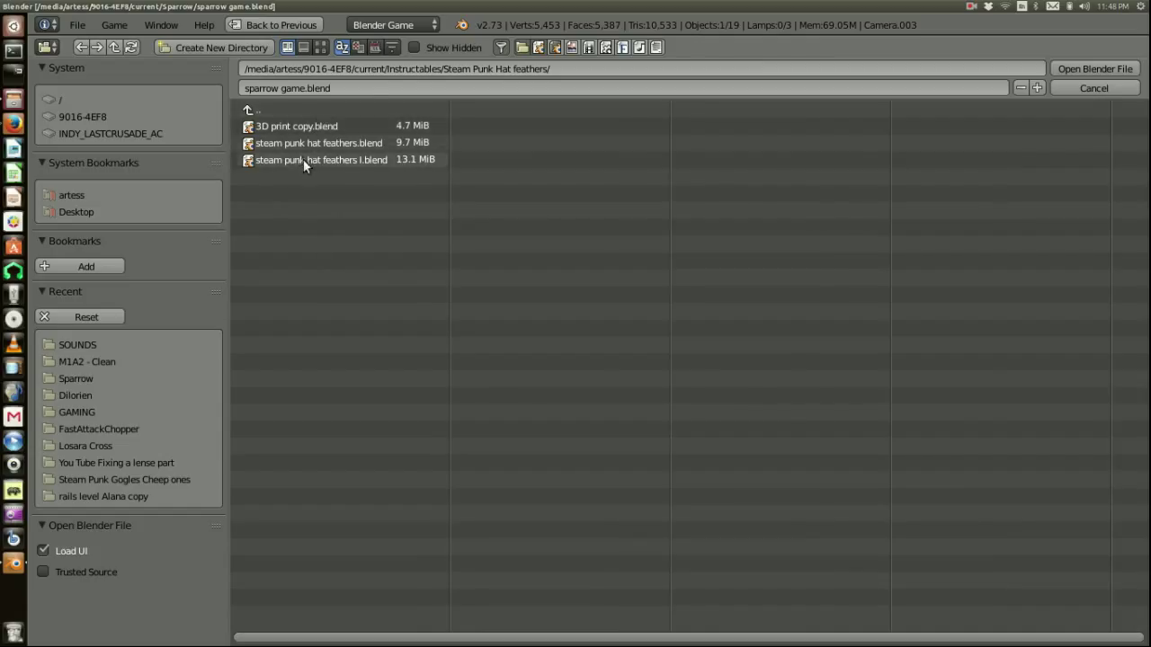
left_click(303, 159)
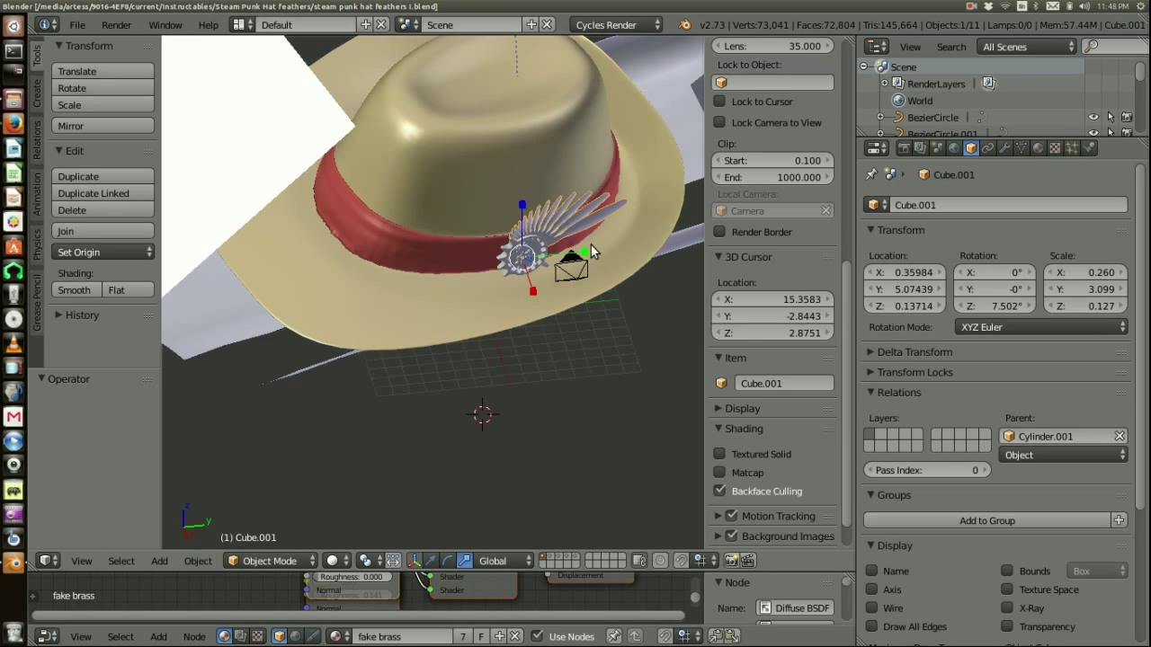
Step: Examine the feather and gear ornament on the hat's red band from several angles and up close
scroll(591, 244, "down", 3)
middle_click_drag(583, 326, 574, 272)
scroll(572, 274, "up", 6)
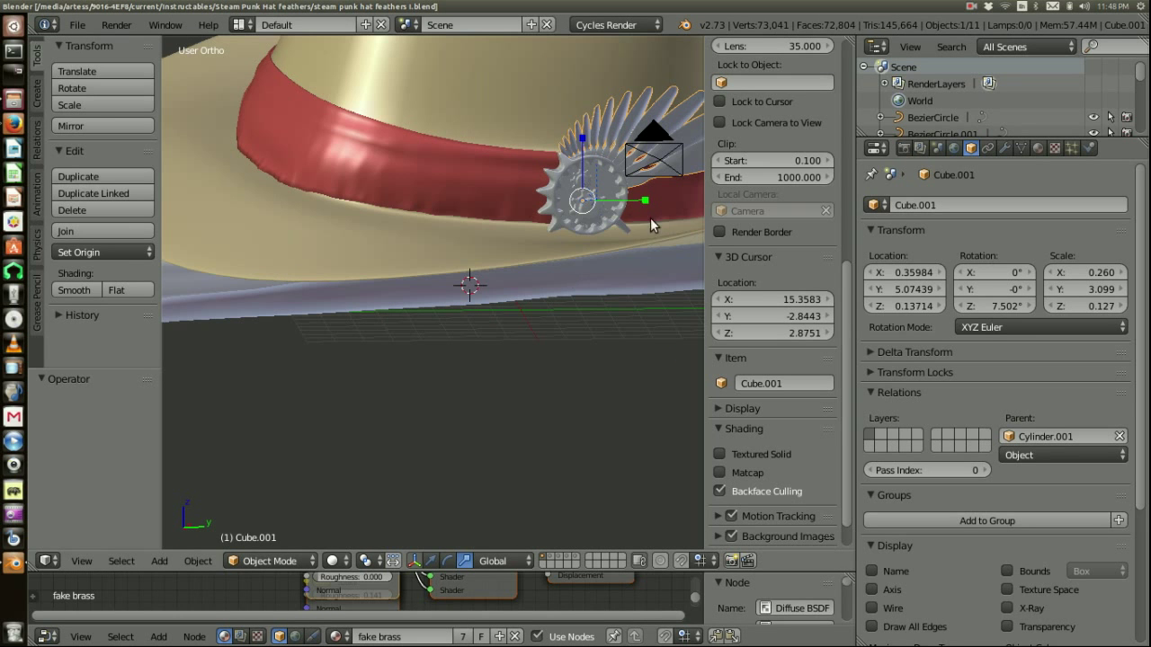
middle_click_drag(536, 231, 361, 466)
scroll(416, 326, "up", 7)
scroll(427, 315, "down", 5)
Step: Display only the second layer with the separate feather fan and select all of its objects
left_click(555, 560)
scroll(364, 454, "up", 2)
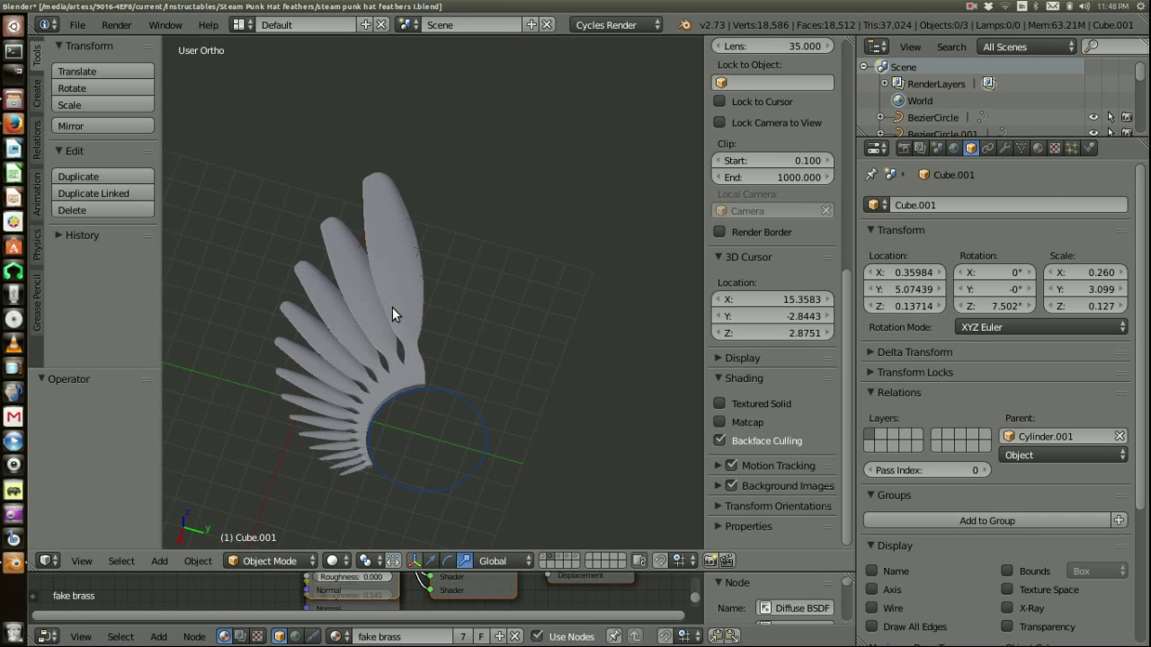
right_click(411, 330)
middle_click_drag(411, 330, 408, 384)
key("a")
key("a")
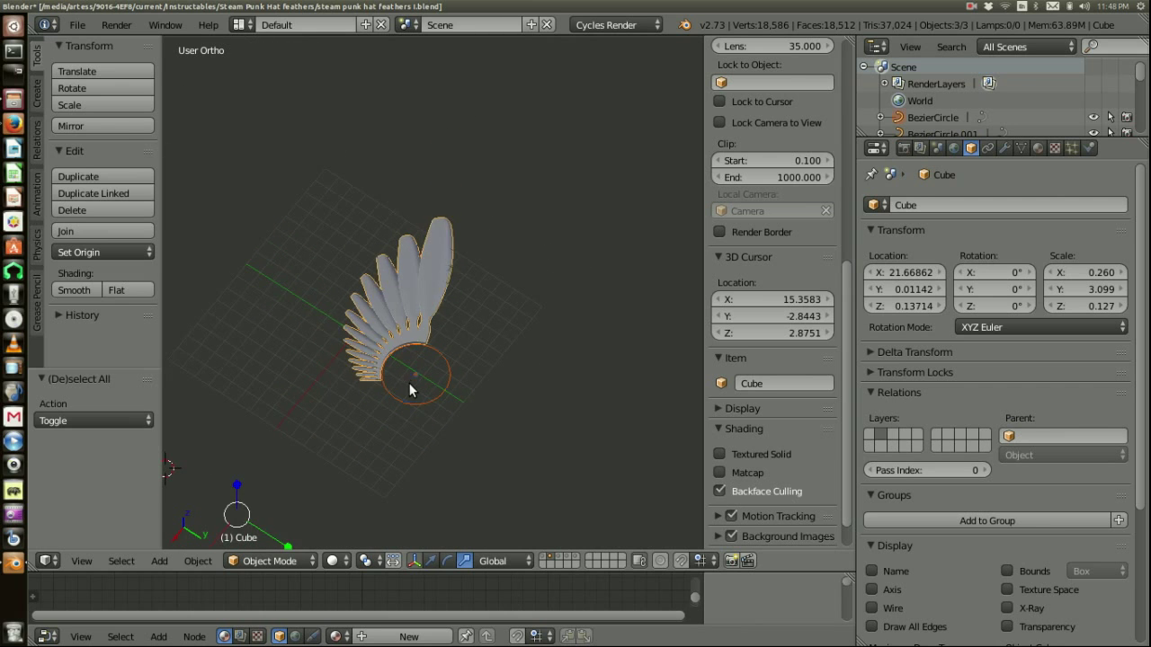
Step: Select the feather fan's Cube object and try scaling it
key("Tab")
key("Tab")
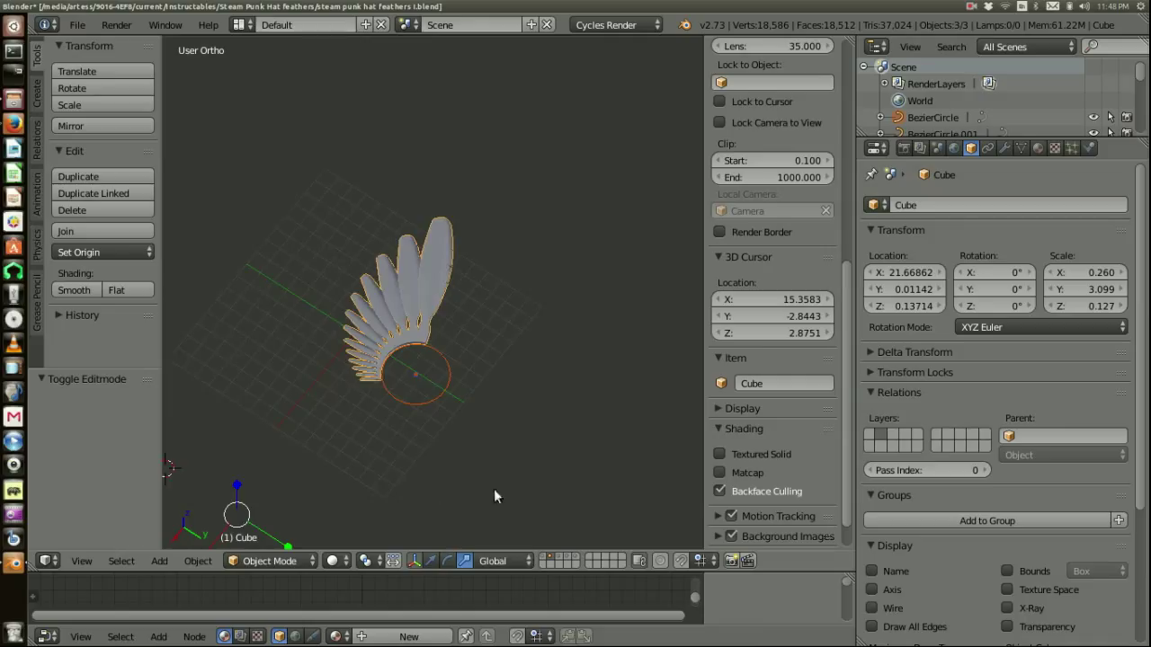
scroll(468, 442, "down", 2)
scroll(376, 444, "up", 2)
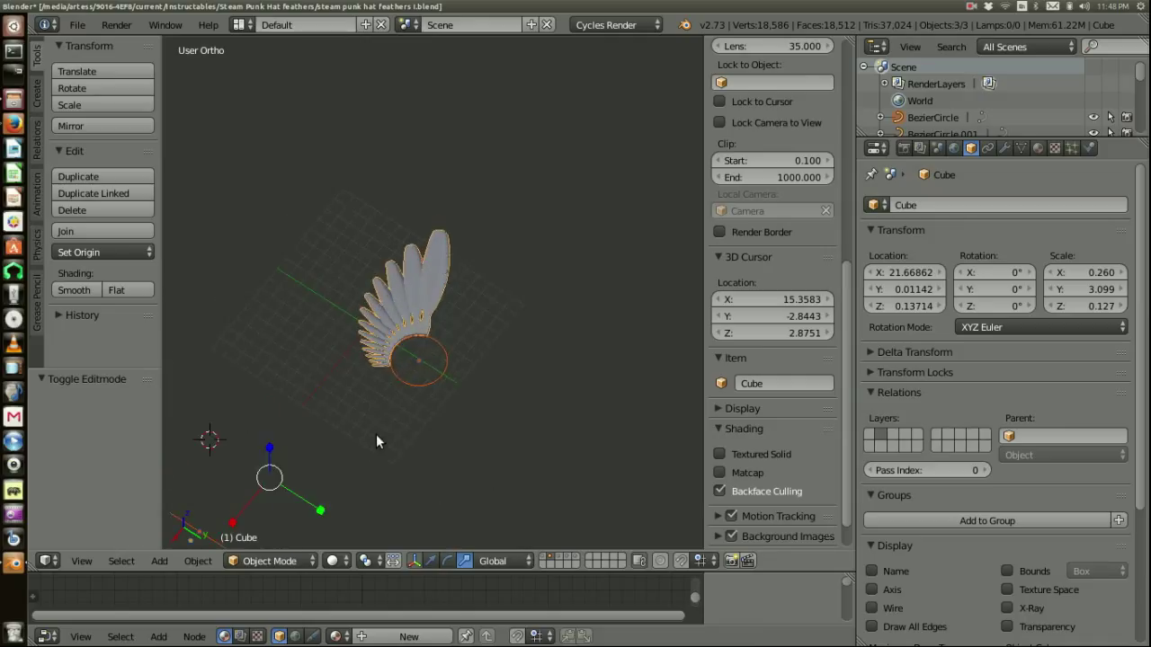
middle_click_drag(377, 407, 495, 332, "shift")
right_click(288, 493)
key("s")
left_click(307, 490)
middle_click_drag(318, 461, 336, 450, "shift")
key("Tab")
key("Tab")
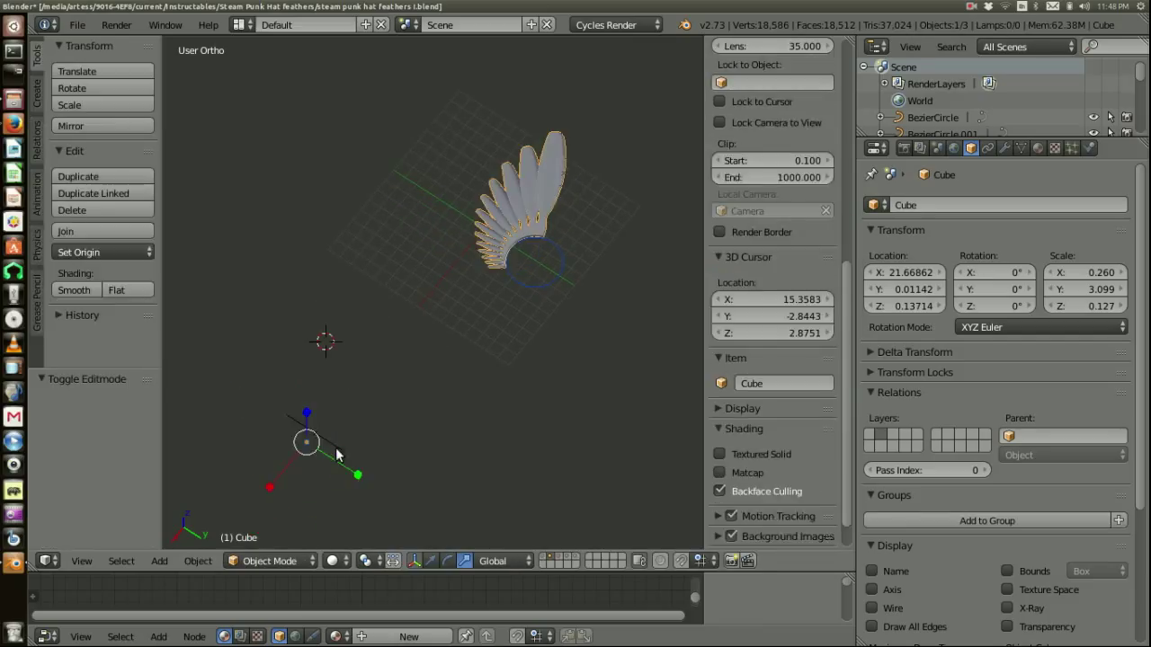
Step: Select the Empty that drives the feather array and try moving and scaling it freely
right_click(335, 449)
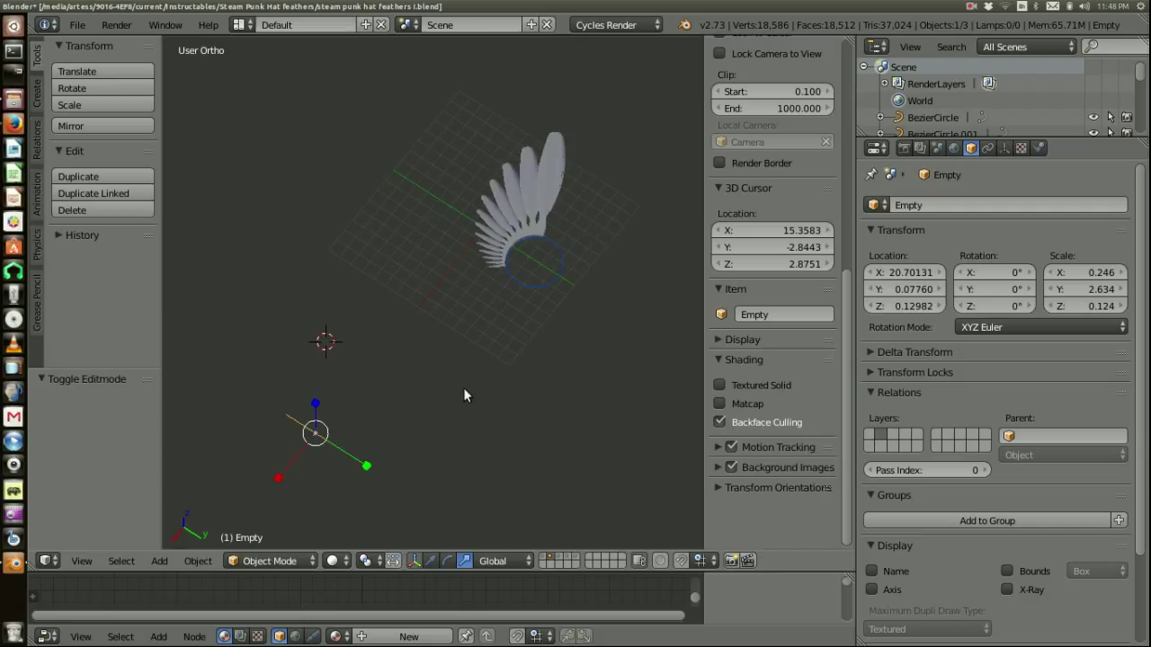
key("g")
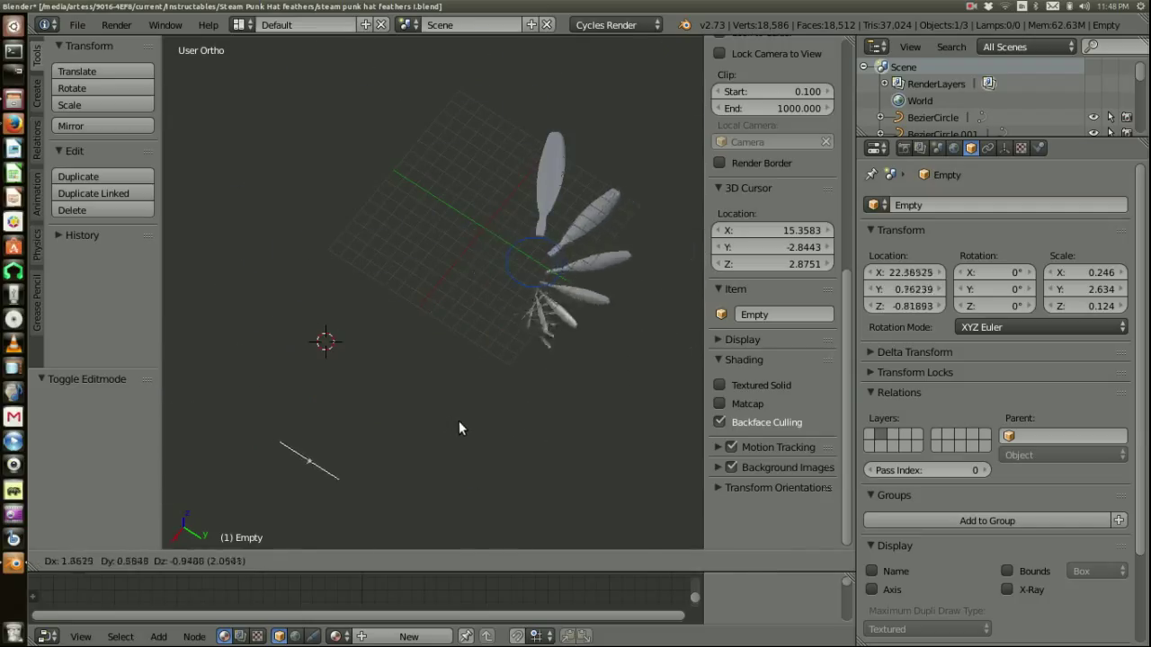
left_click(479, 413)
middle_click_drag(547, 364, 549, 348, "shift")
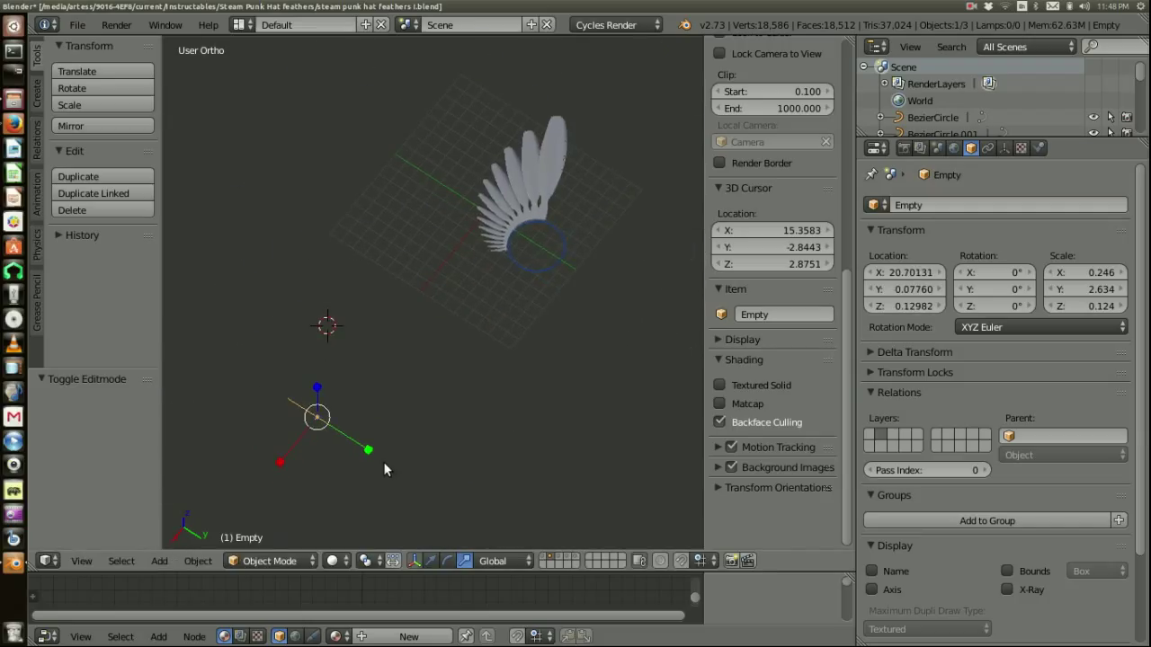
key("s")
key("Escape")
Step: Switch the manipulator to translate and move the Empty 0.056 along the X axis
left_click(431, 560)
mouse_move(289, 457)
left_mouse_down()
mouse_move(301, 445)
mouse_move(299, 460)
left_mouse_up()
middle_click_drag(457, 387, 511, 404)
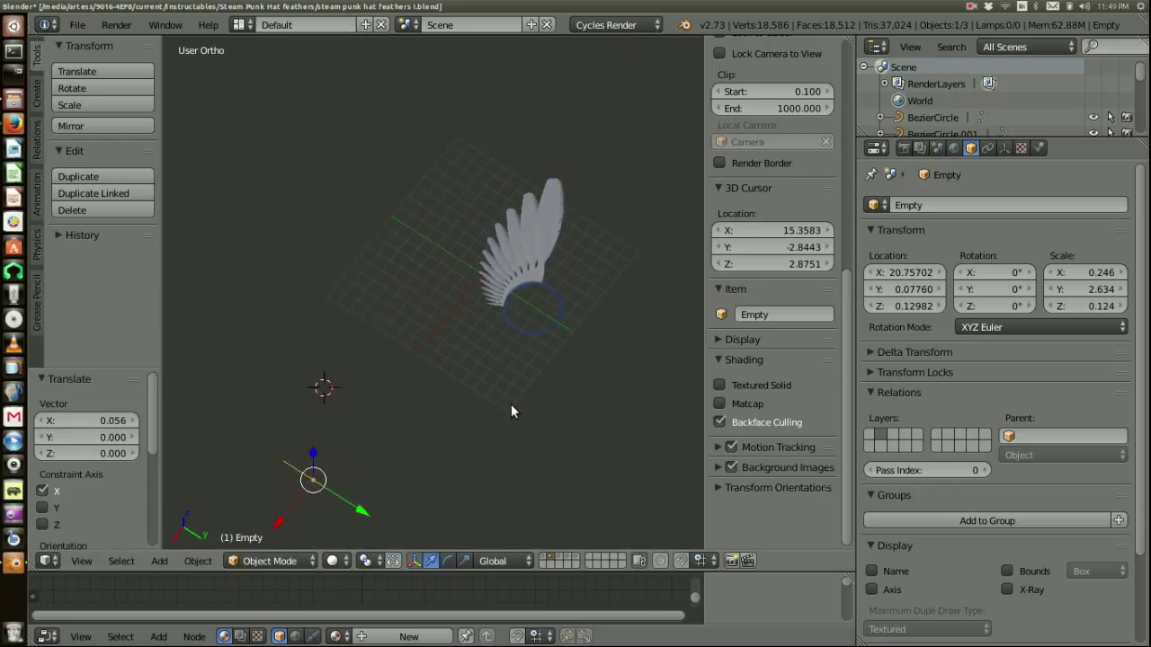
Step: Show the feather fan from the top in a maximized 3D view with both side panels hidden
key("KP_7")
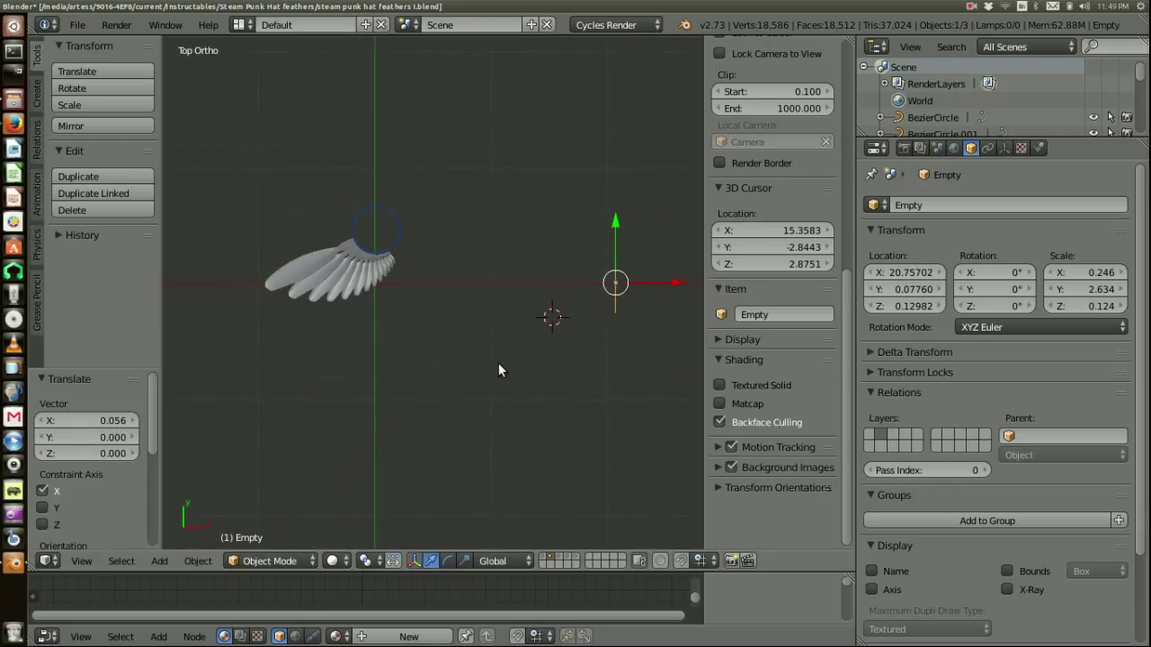
key("ctrl+Up")
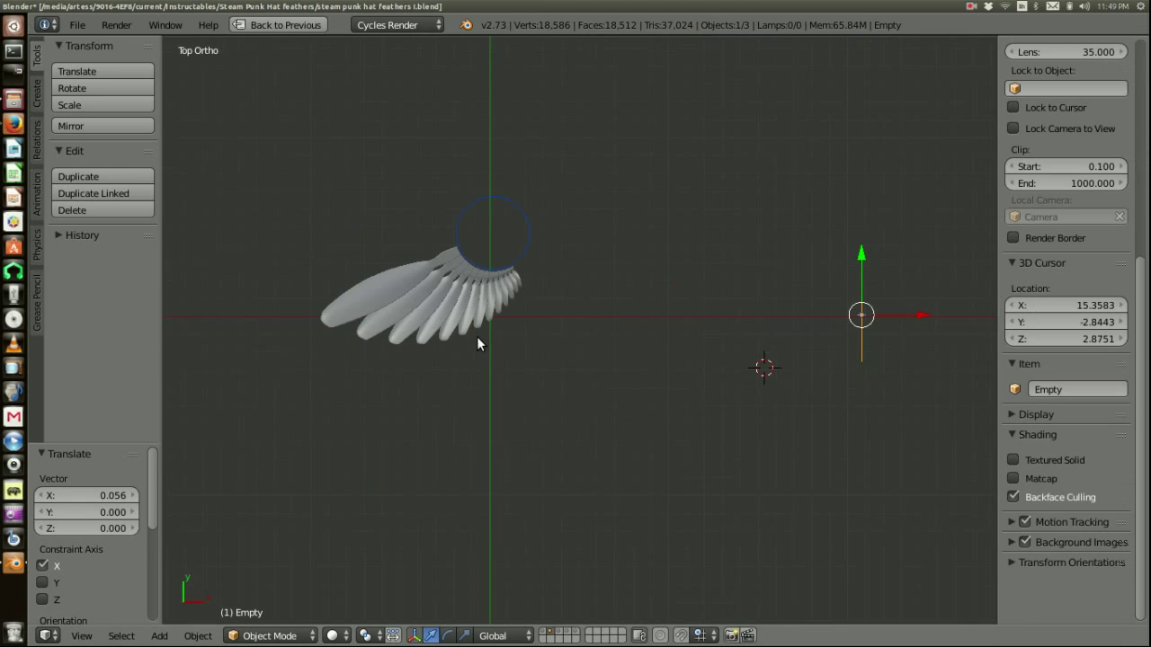
key("t")
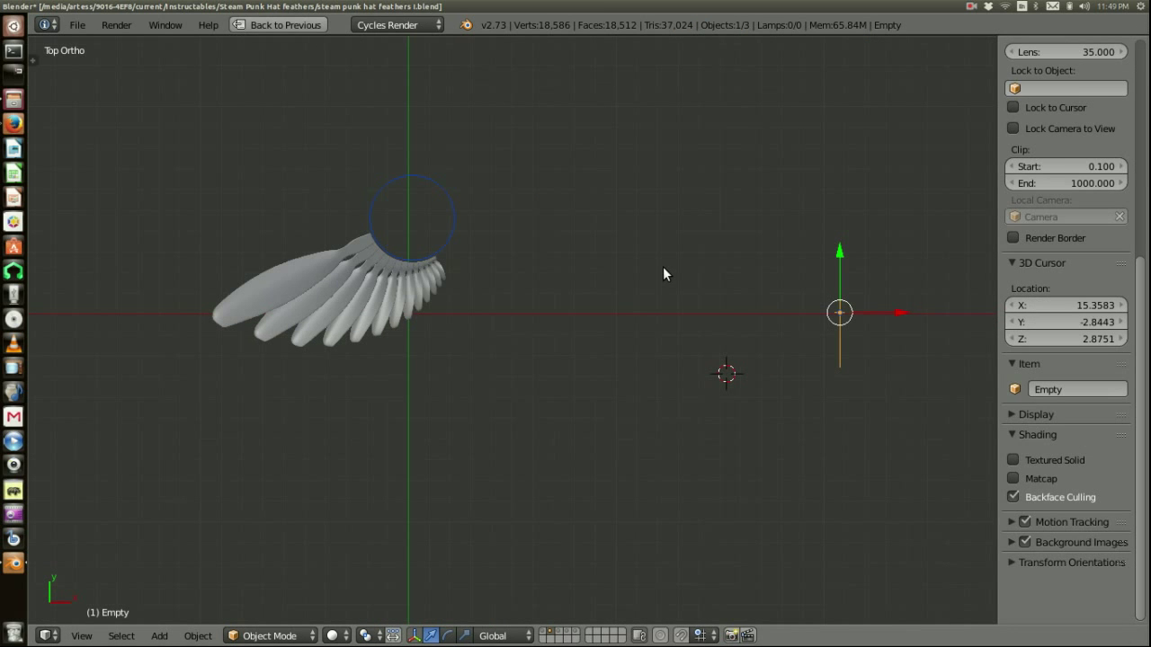
key("n")
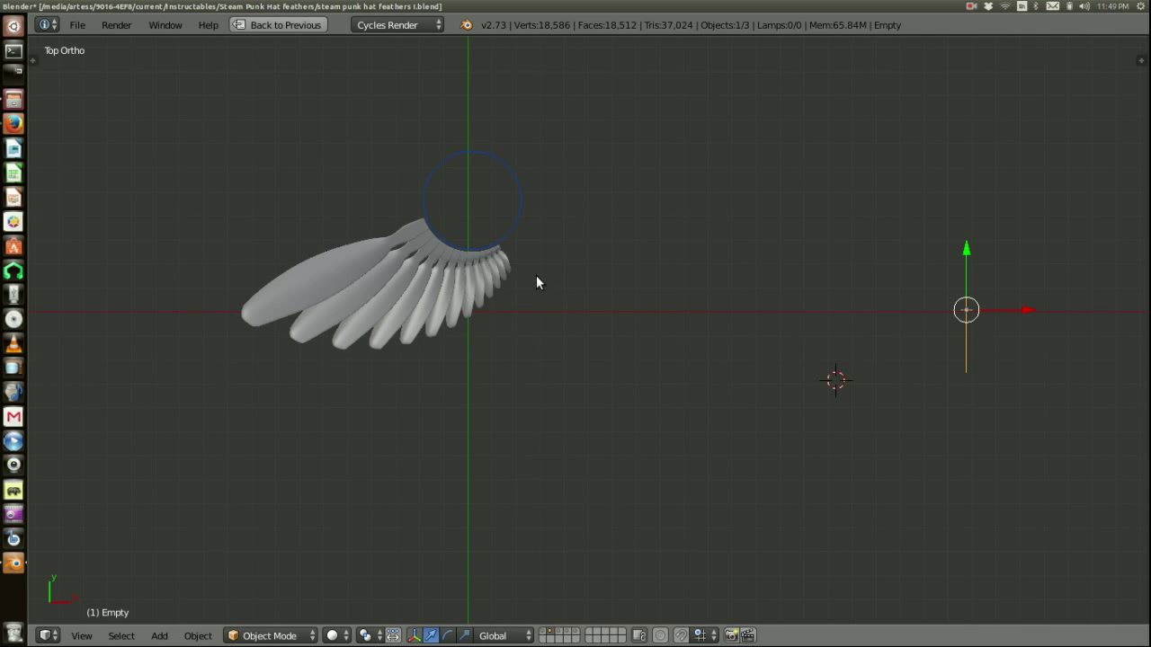
Step: Try moving the Empty freely in top view, and nudge it slightly along the X axis
key("g")
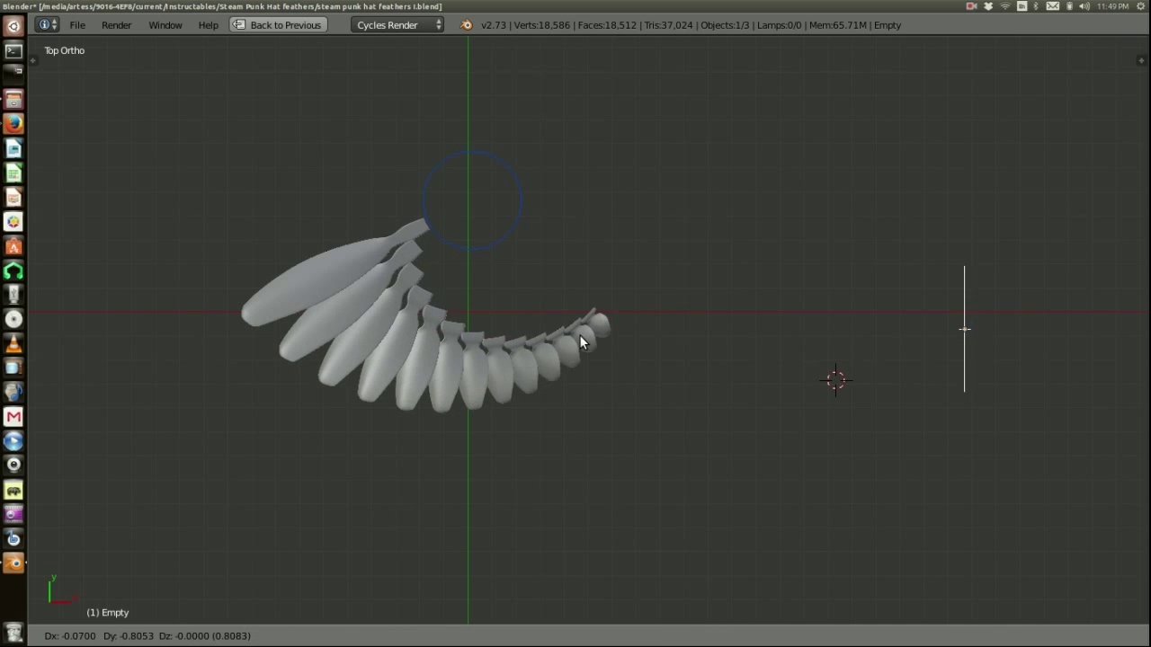
key("Escape")
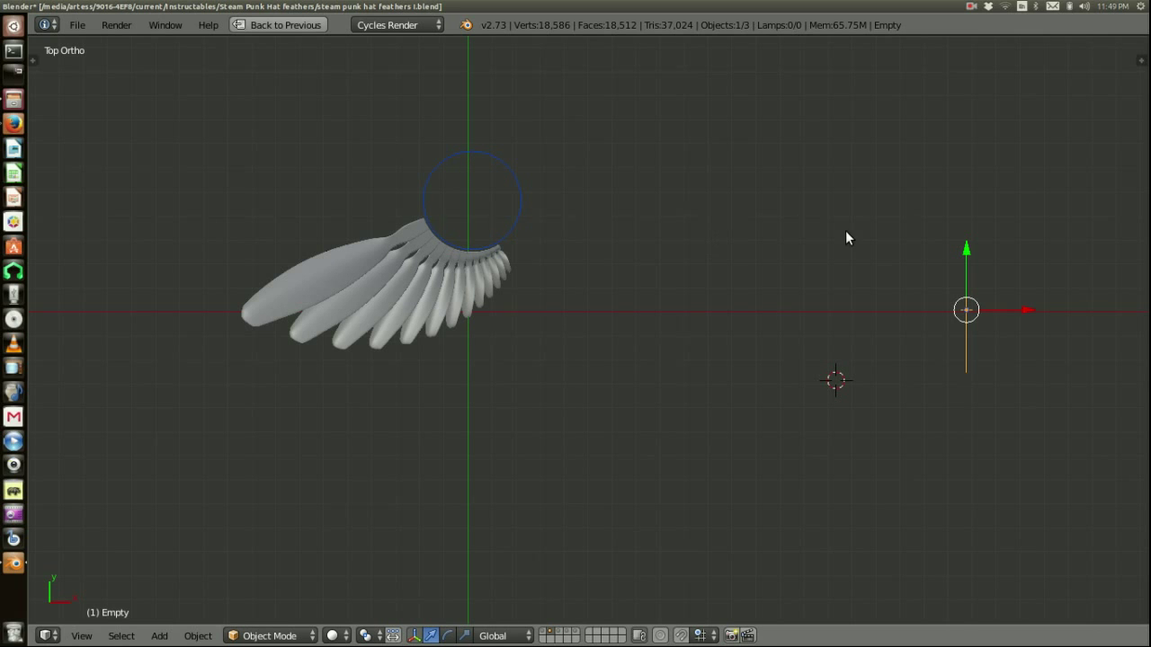
left_click_drag(996, 309, 998, 344)
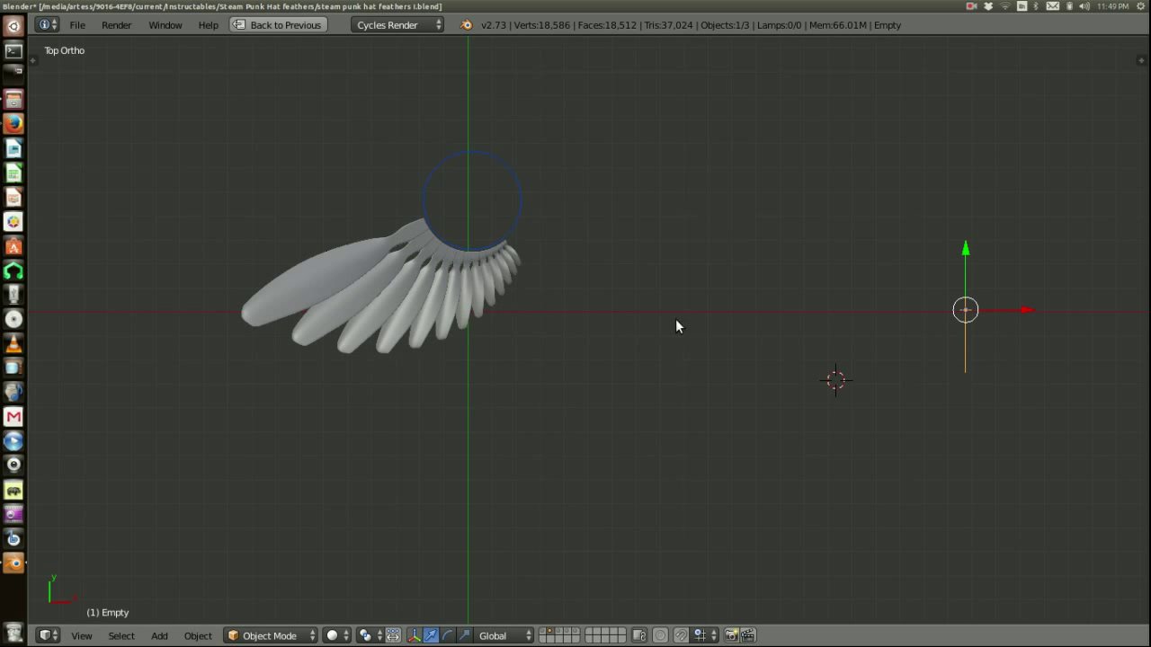
Step: From an angled view, try shifting the Empty freely and along its X axis to change the feather fan's spread
middle_click_drag(716, 297, 727, 246)
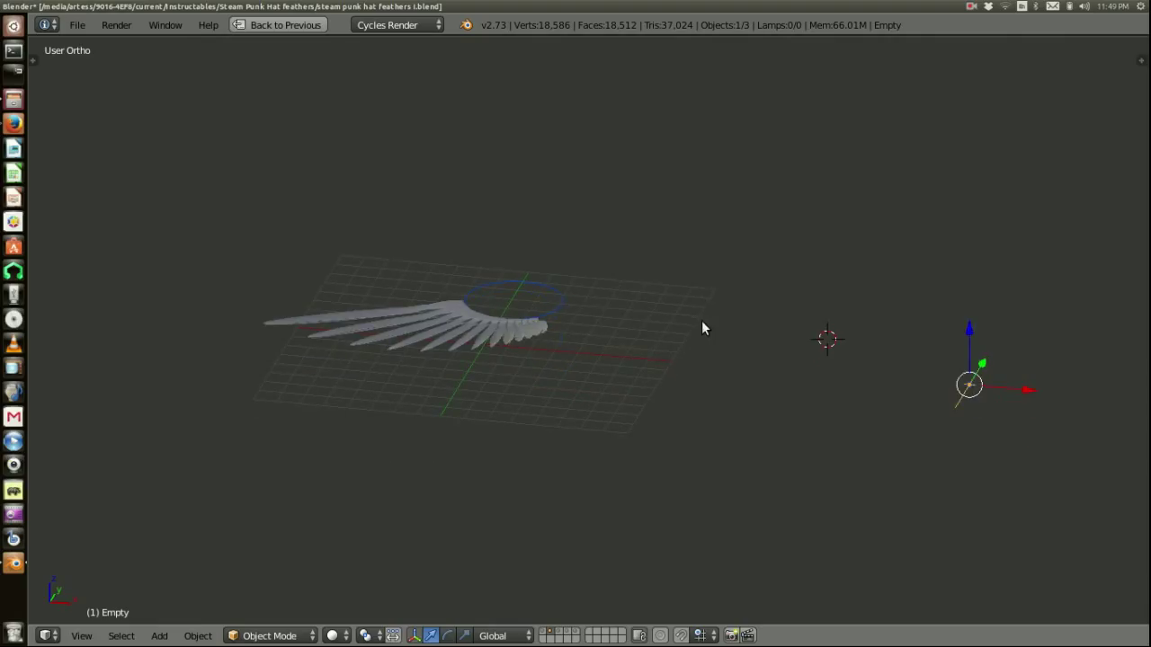
key("g")
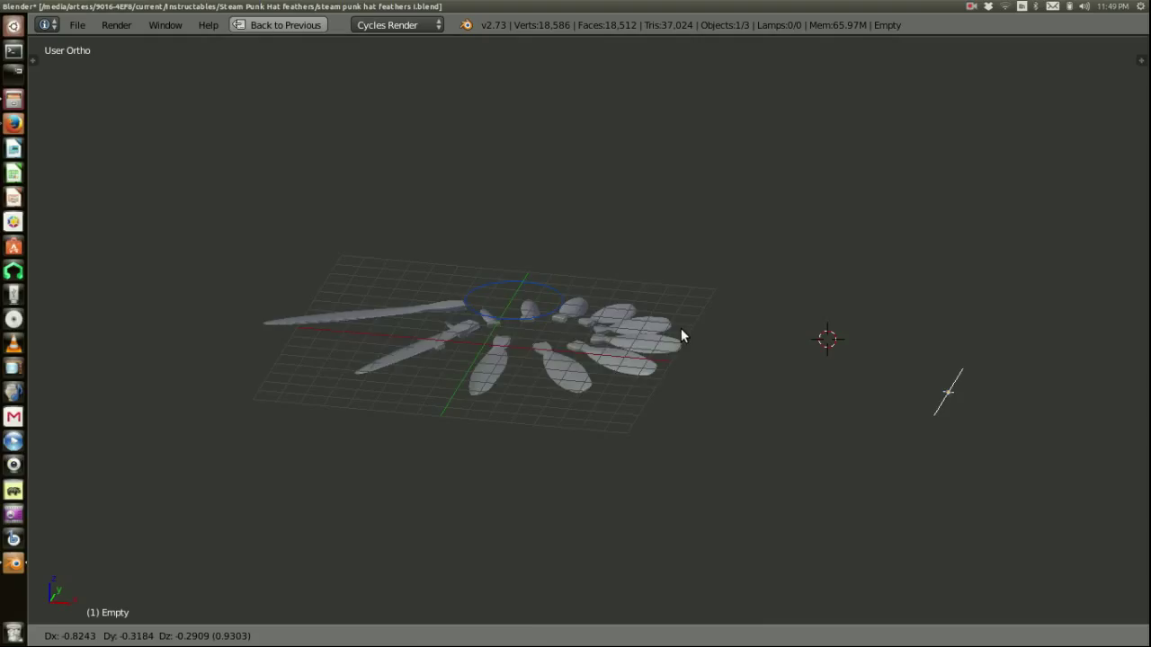
left_click(698, 329)
middle_click_drag(593, 340, 744, 414)
mouse_move(780, 444)
left_mouse_down()
mouse_move(796, 437)
mouse_move(752, 481)
mouse_move(788, 459)
left_mouse_up()
middle_click_drag(782, 432, 736, 336)
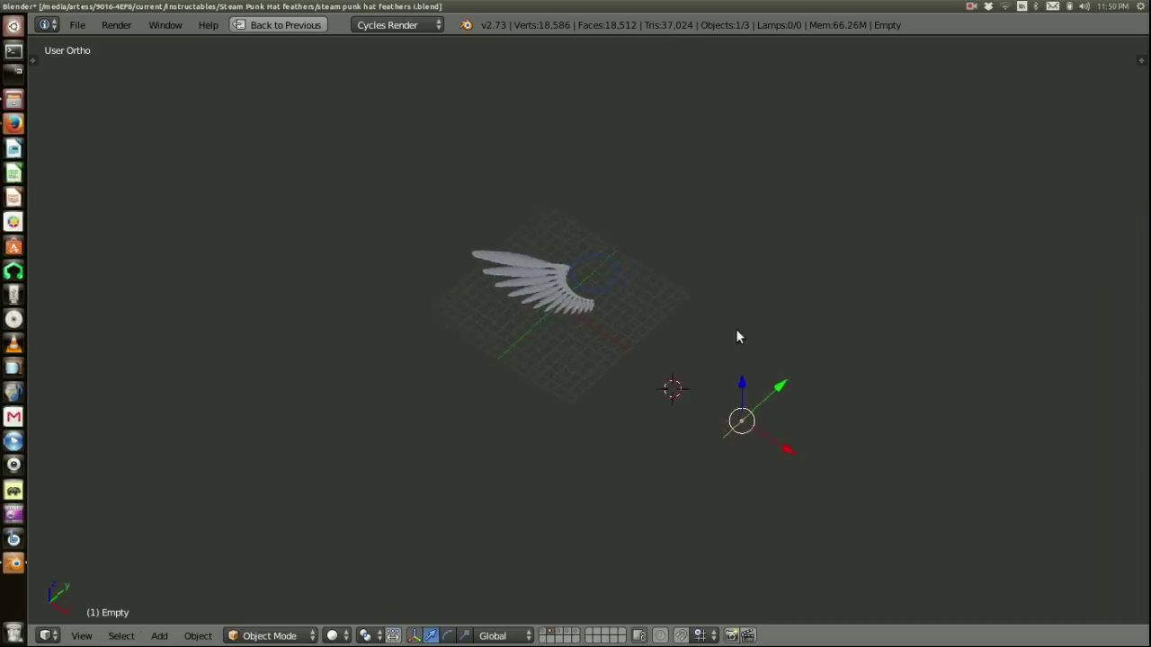
Step: Shift the Empty along the X and Z axes to curve the feather fan downward
scroll(726, 315, "up", 7)
middle_click_drag(676, 302, 704, 226)
scroll(650, 261, "down", 3)
scroll(650, 259, "down", 2)
middle_click_drag(650, 260, 560, 346)
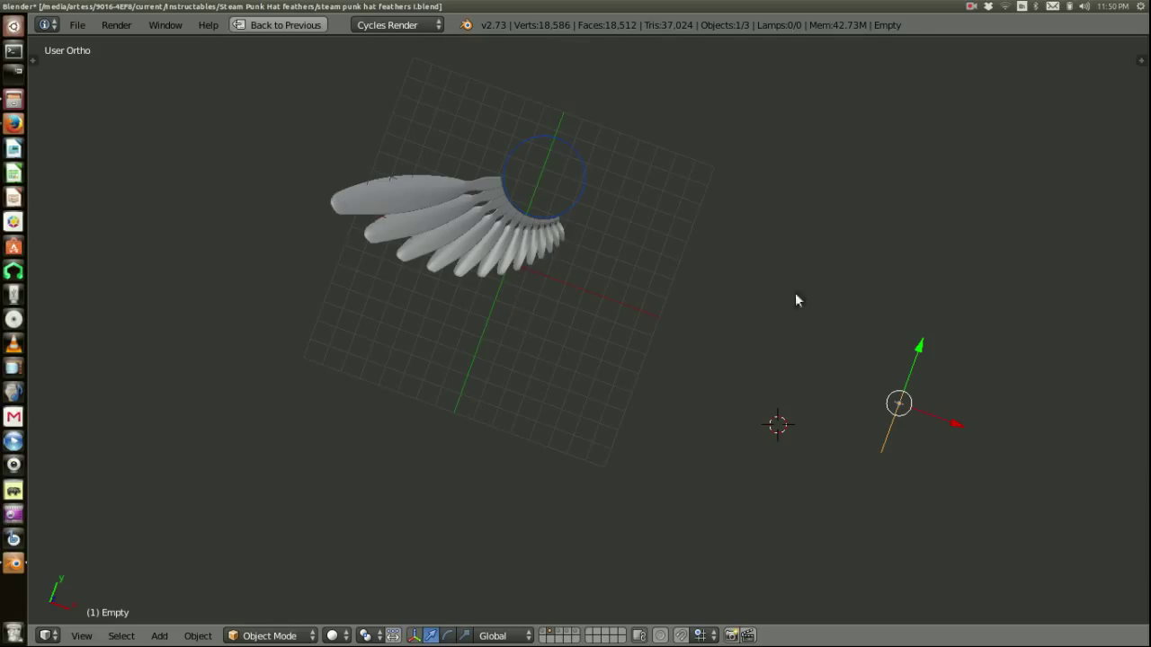
left_click_drag(947, 414, 915, 490)
middle_click_drag(849, 434, 847, 302)
mouse_move(874, 430)
left_mouse_down()
mouse_move(874, 393)
mouse_move(873, 432)
left_mouse_up()
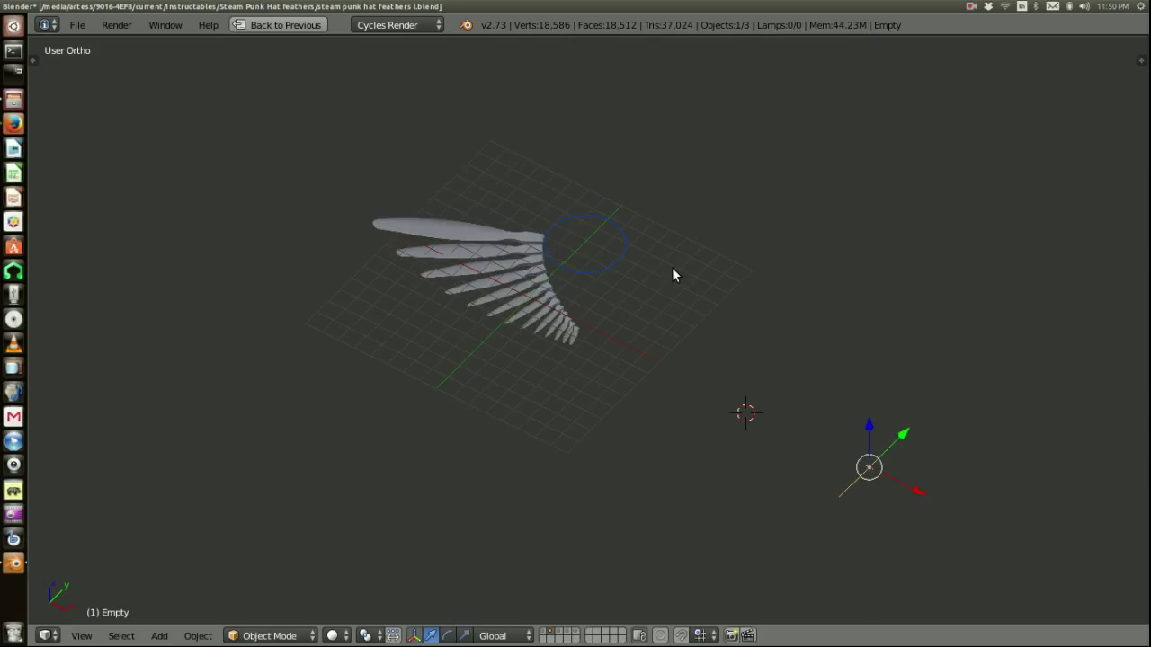
Step: Switch to the Blender window with the hull and delete the lamp and the camera
key("ctrl+z")
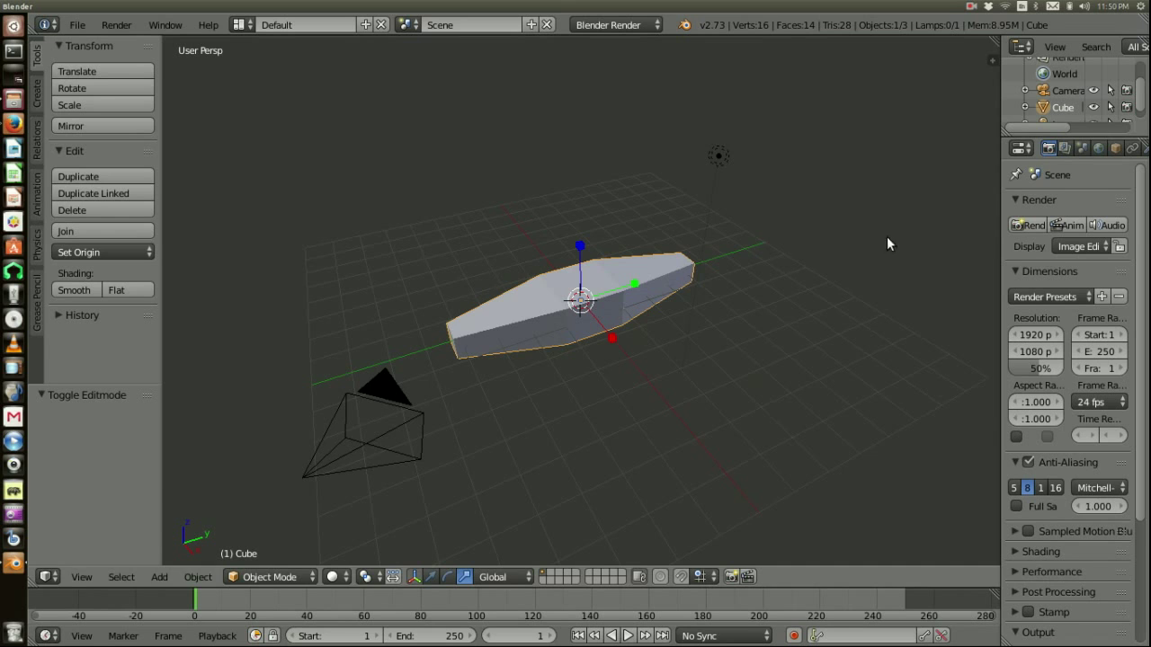
scroll(914, 136, "down", 3)
scroll(802, 198, "up", 4)
scroll(743, 227, "down", 4)
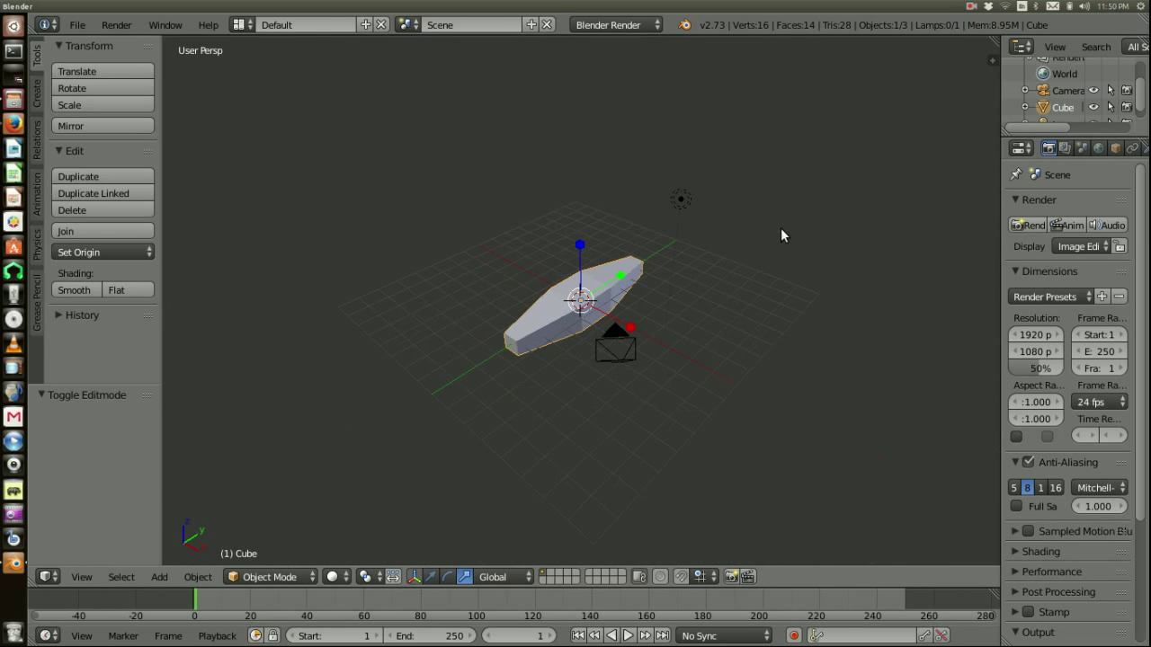
right_click(681, 200)
key("x")
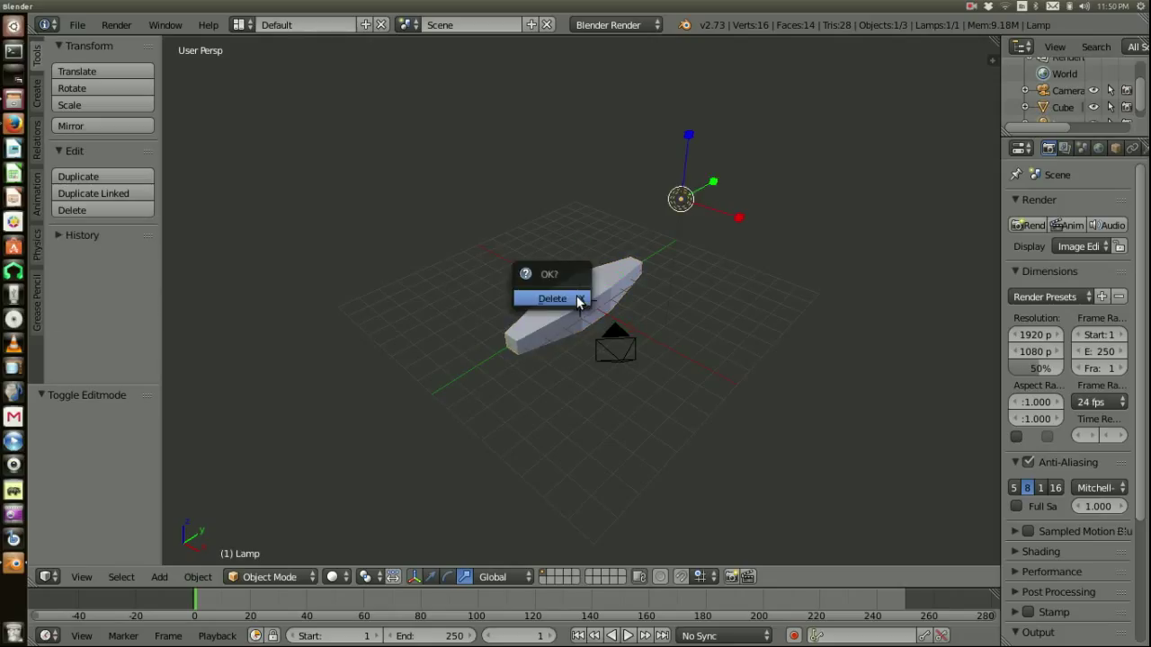
left_click(580, 299)
right_click(617, 360)
key("Delete")
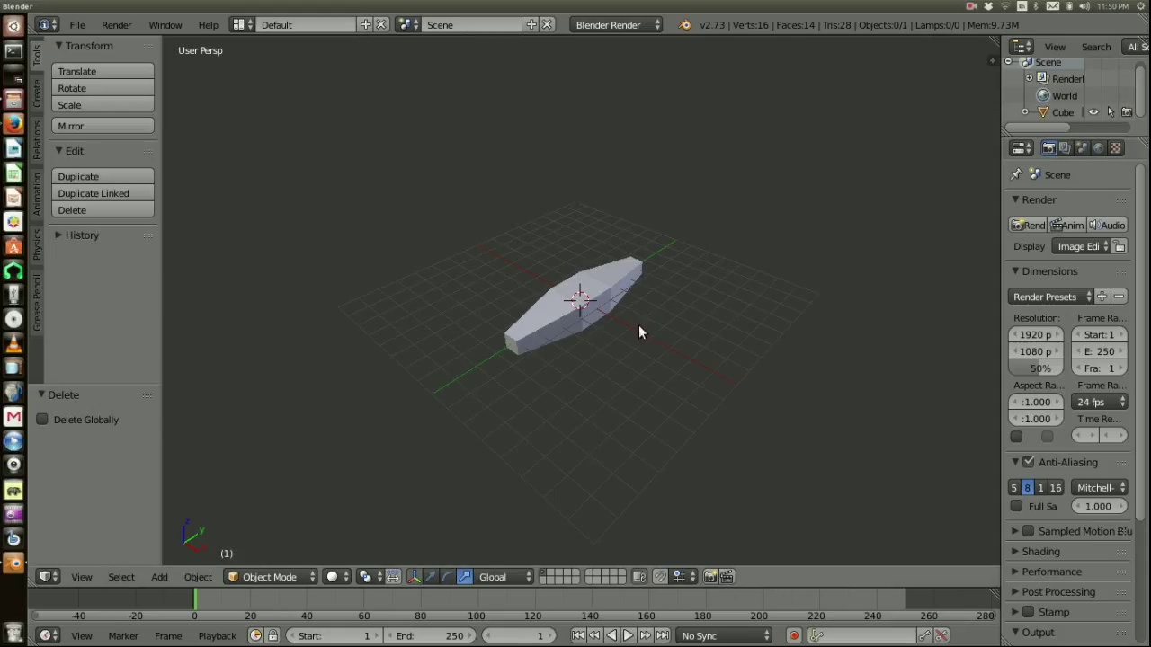
Step: Select the hull, enter Edit Mode and select its entire mesh in the right side view
right_click(612, 300)
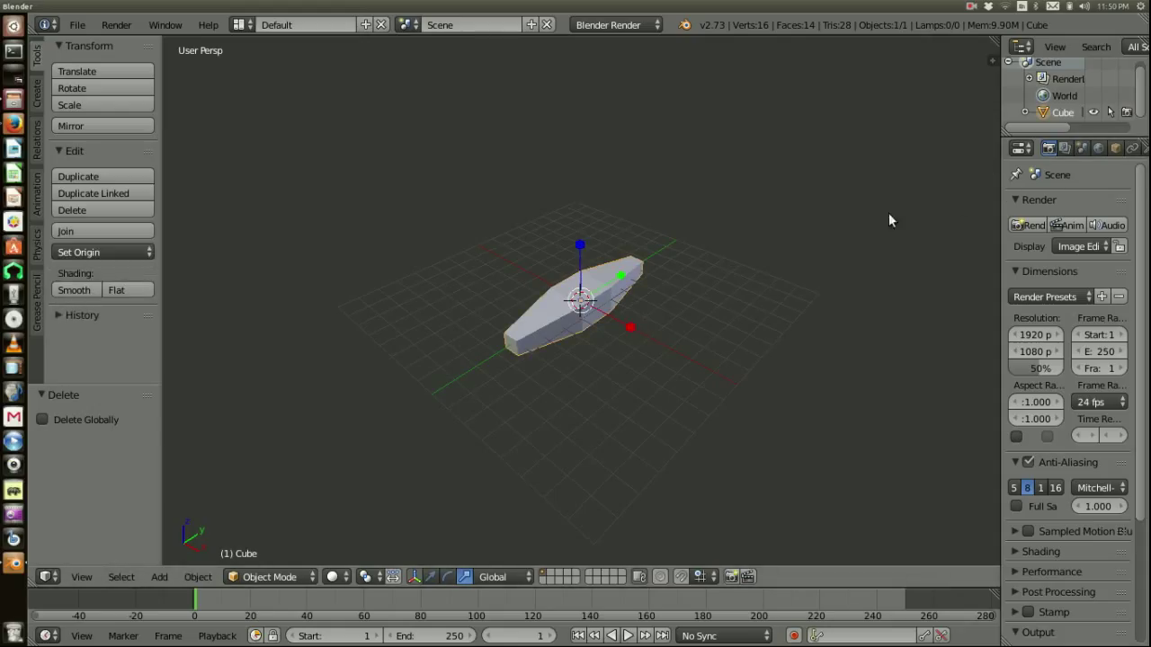
middle_click_drag(660, 290, 592, 262)
middle_click_drag(679, 311, 696, 329)
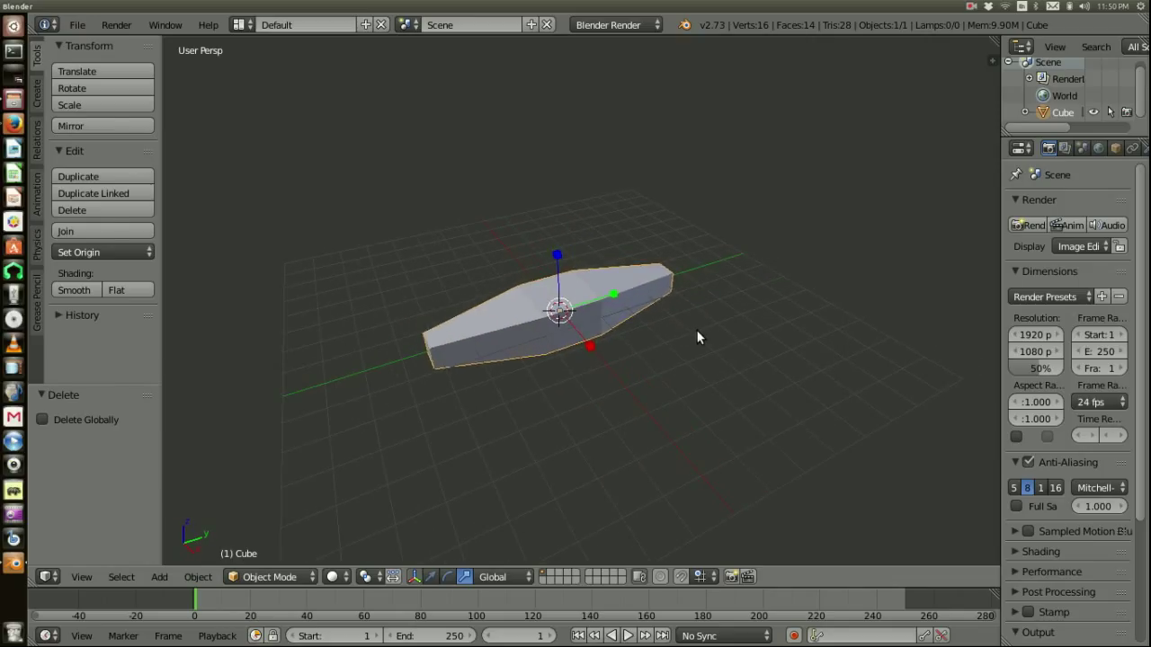
key("Tab")
key("Tab")
middle_click_drag(593, 323, 572, 313)
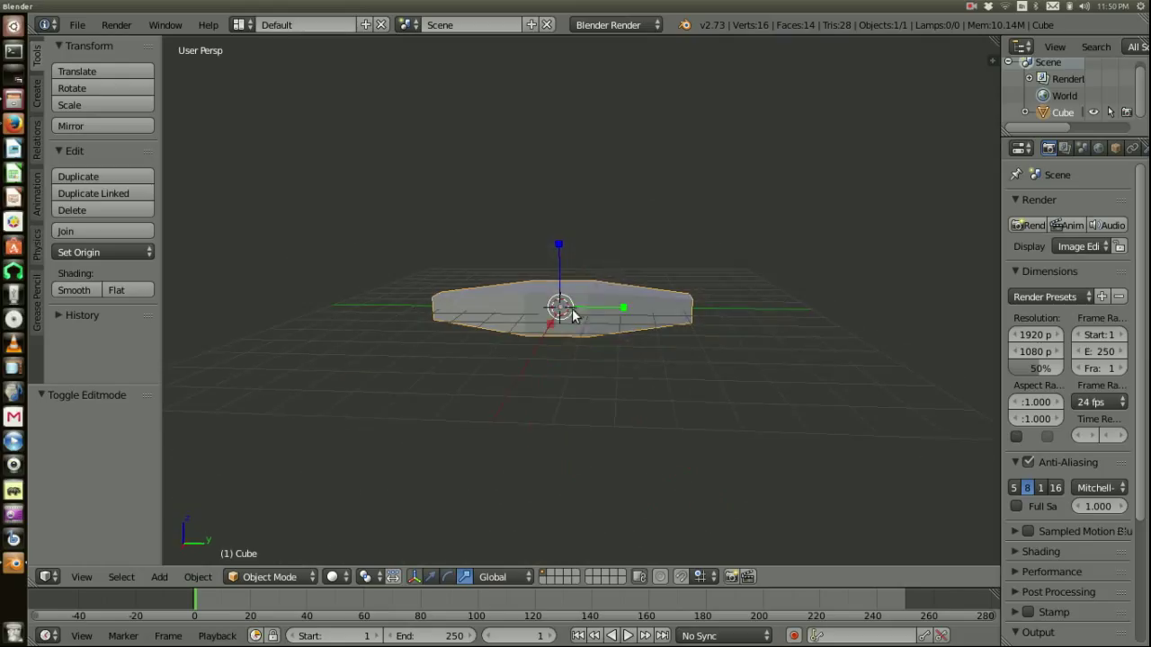
key("Tab")
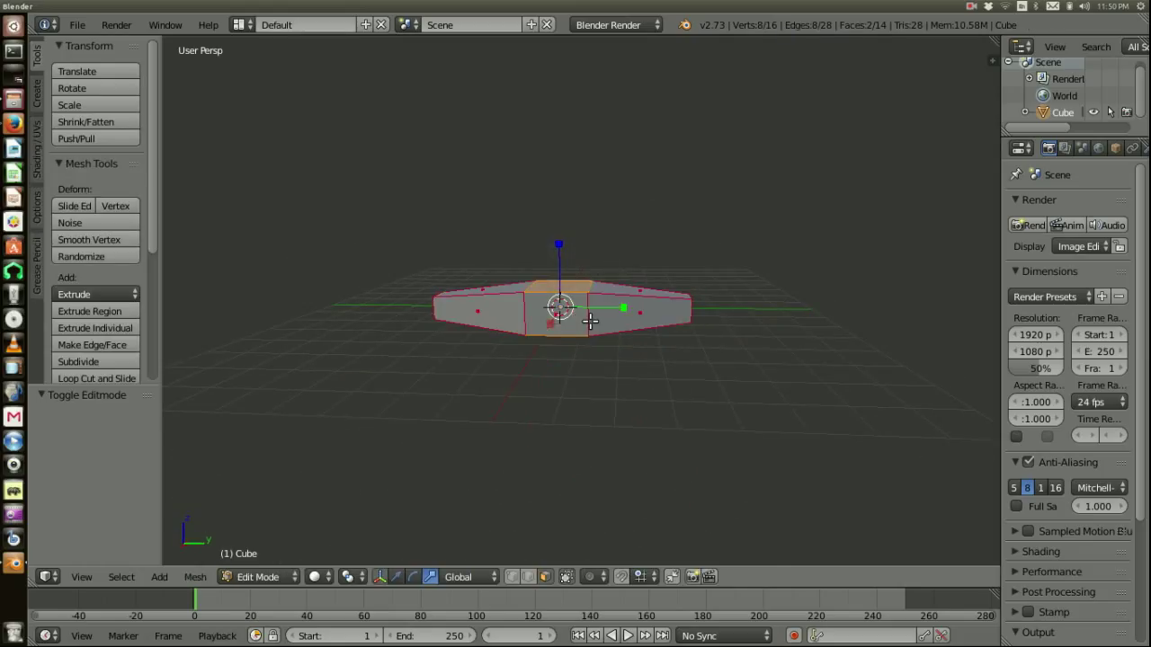
key("a")
key("a")
key("KP_1")
key("KP_3")
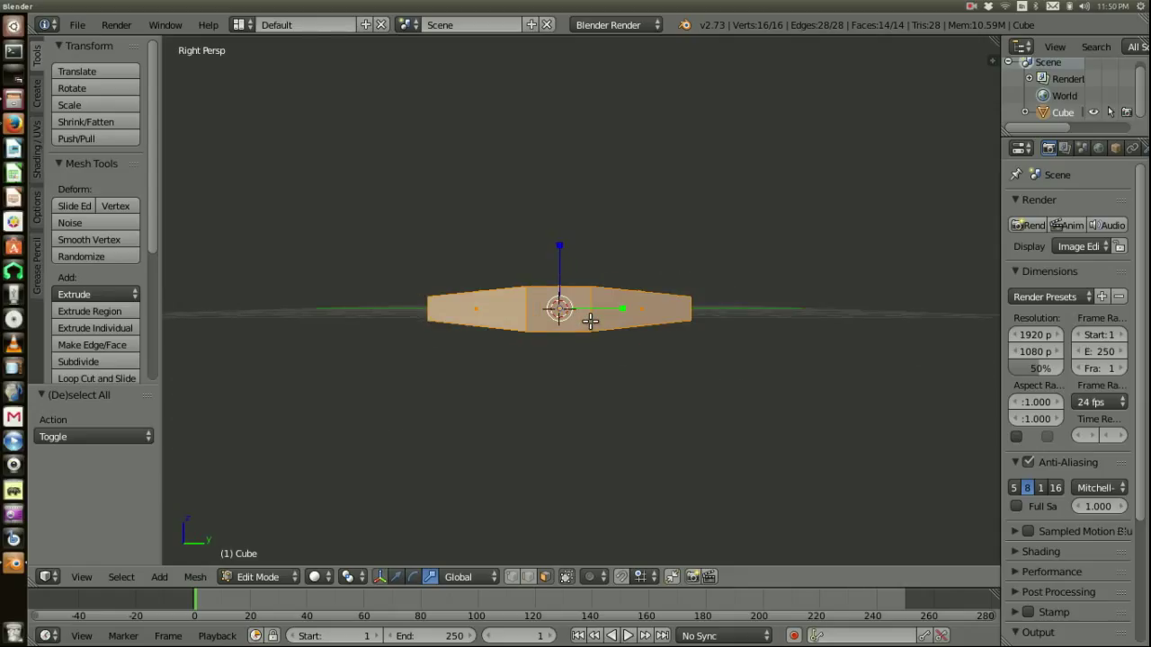
Step: Move the whole hull mesh about -4.3 along Y so its end sits at the object's origin, and return to Object Mode
key("g")
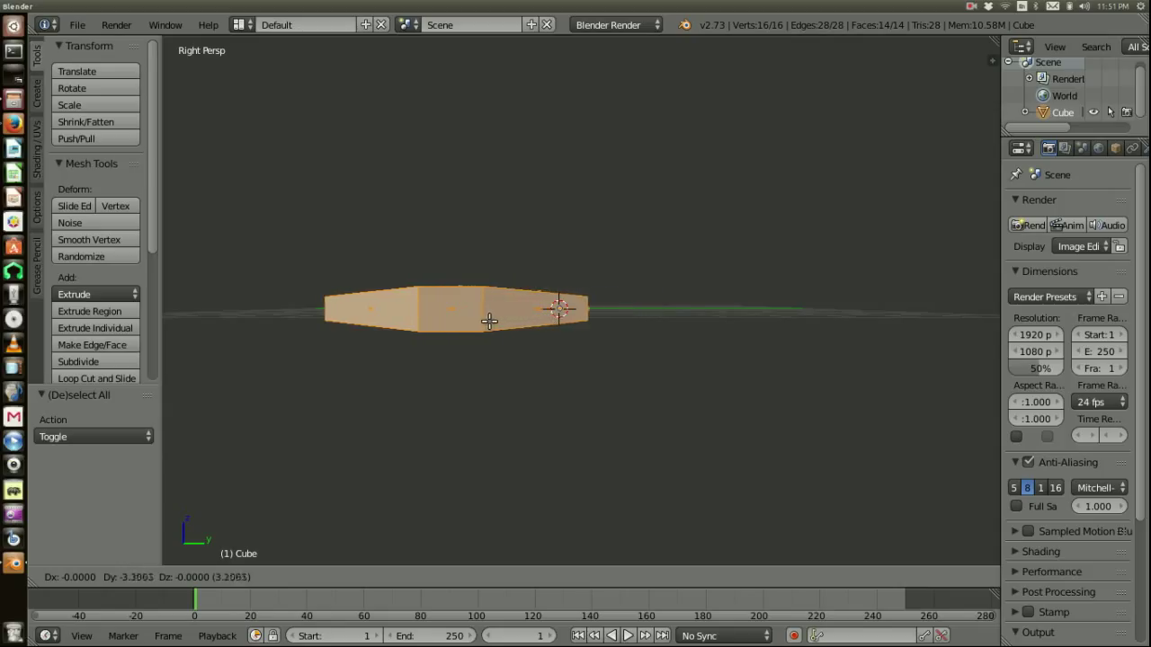
left_click(459, 321)
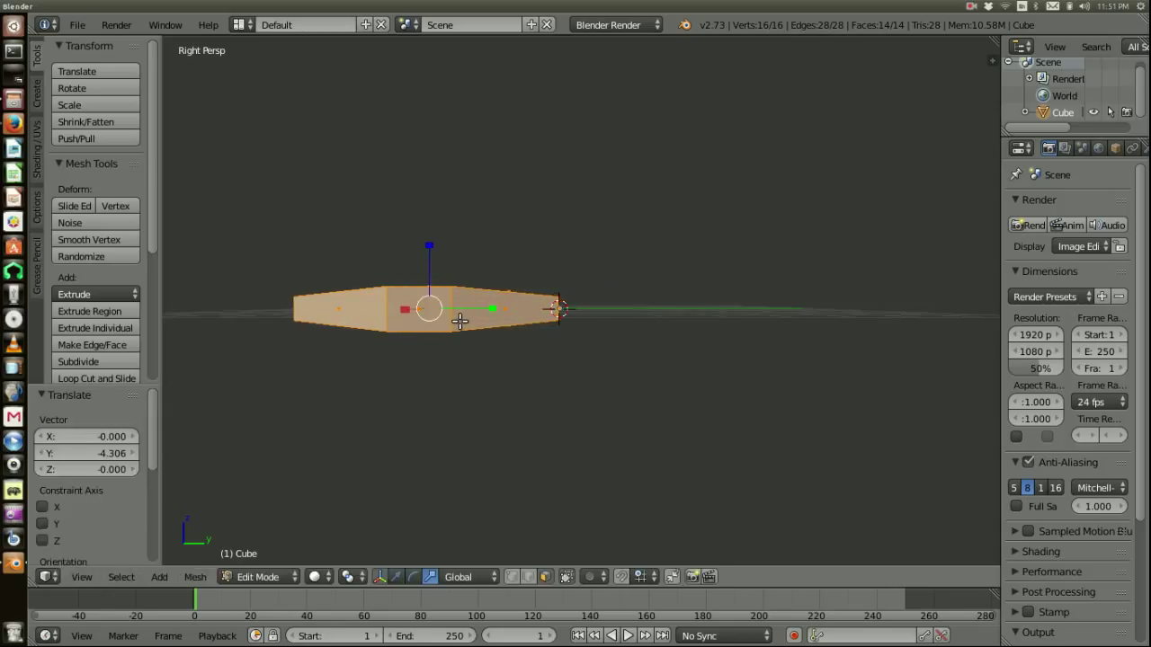
middle_click_drag(460, 321, 588, 429)
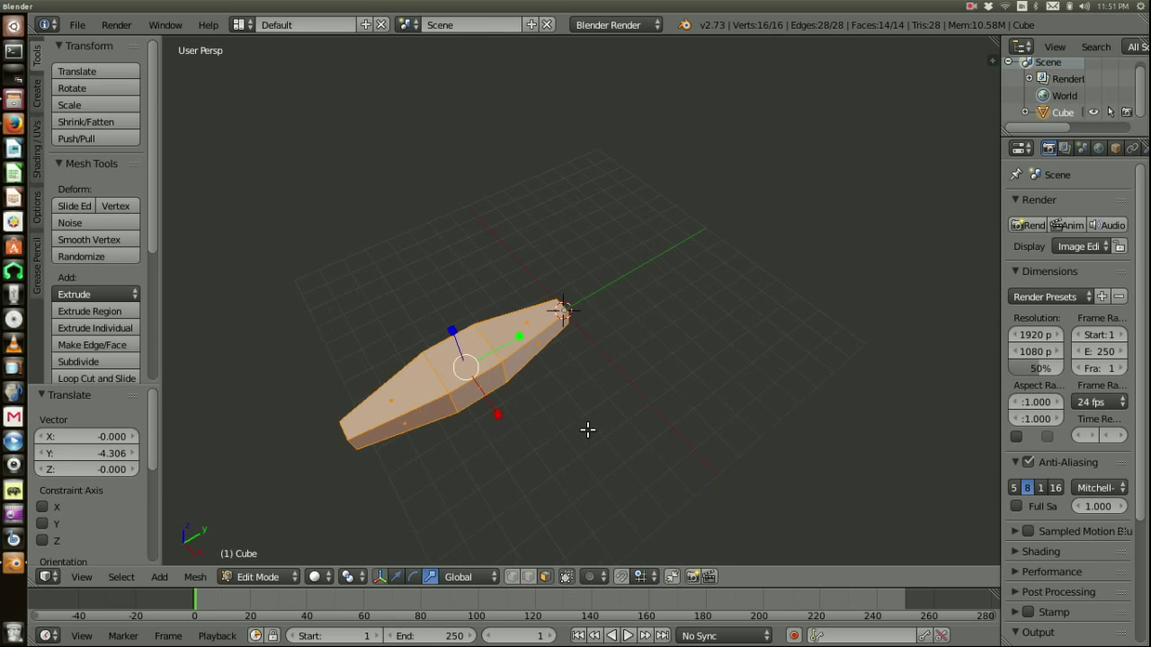
key("Tab")
scroll(574, 379, "down", 3)
middle_click_drag(572, 376, 612, 308)
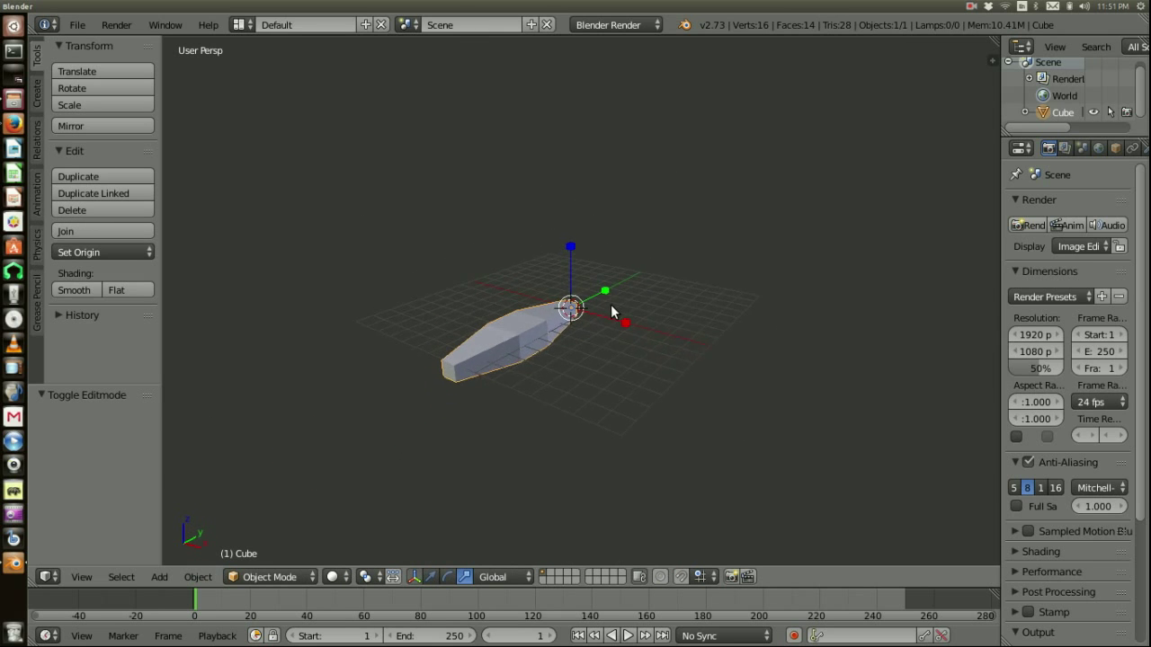
Step: Add an Array modifier to the hull
scroll(599, 324, "up", 5)
scroll(600, 330, "down", 5)
scroll(1065, 153, "down", 2)
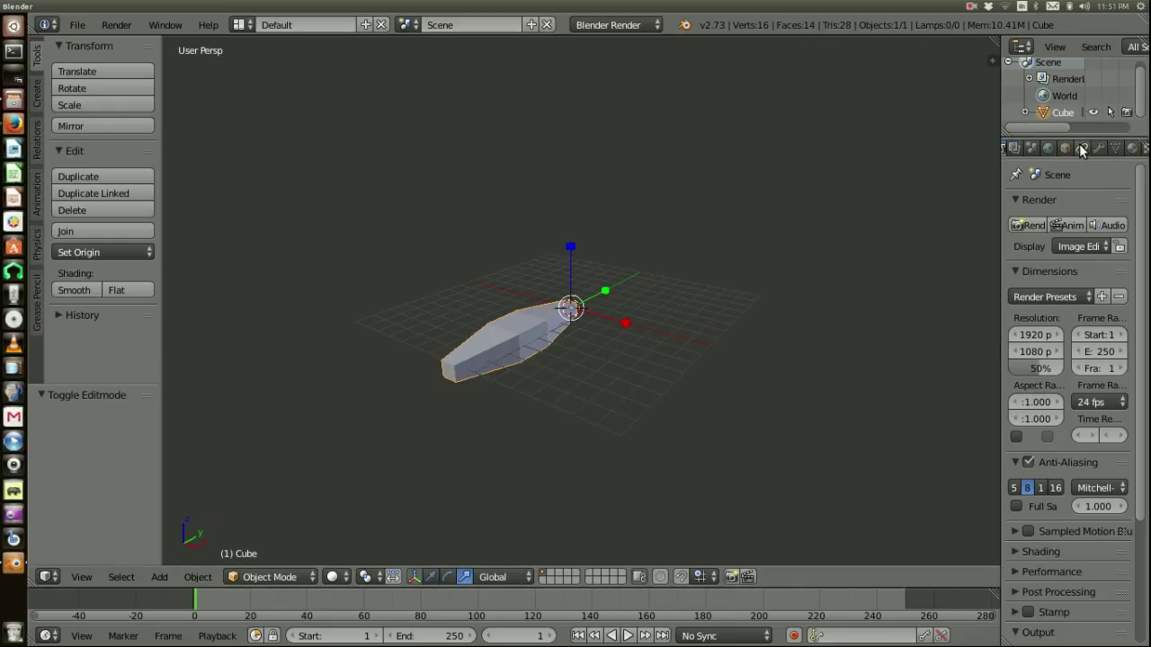
left_click(1098, 148)
left_click(1068, 205)
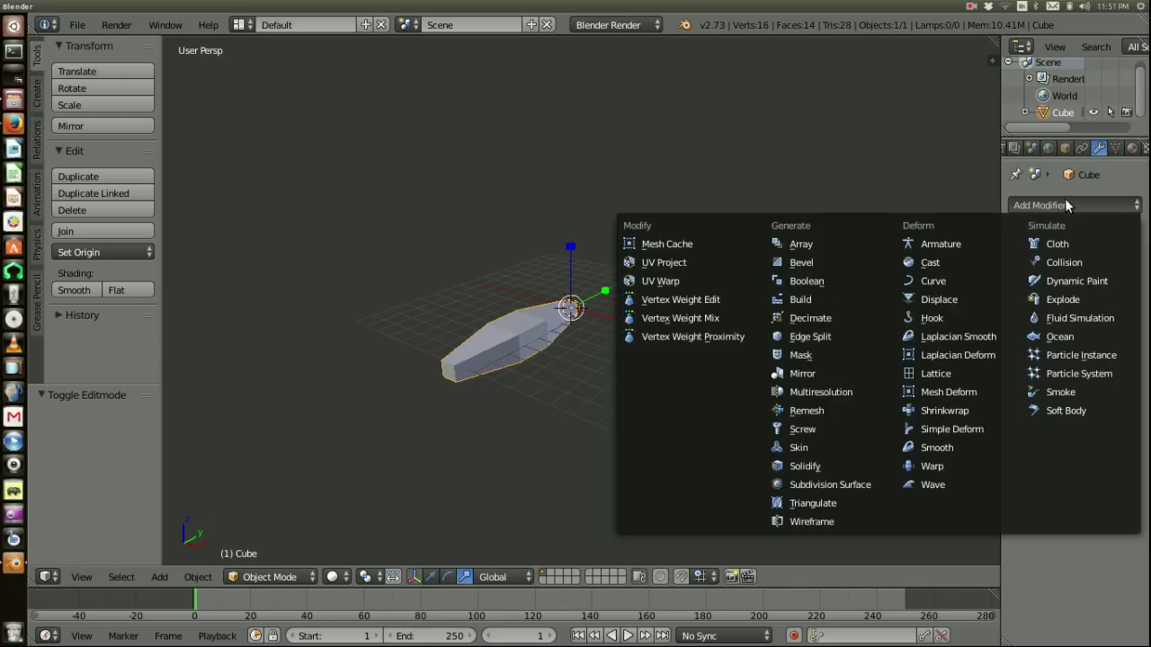
left_click(799, 244)
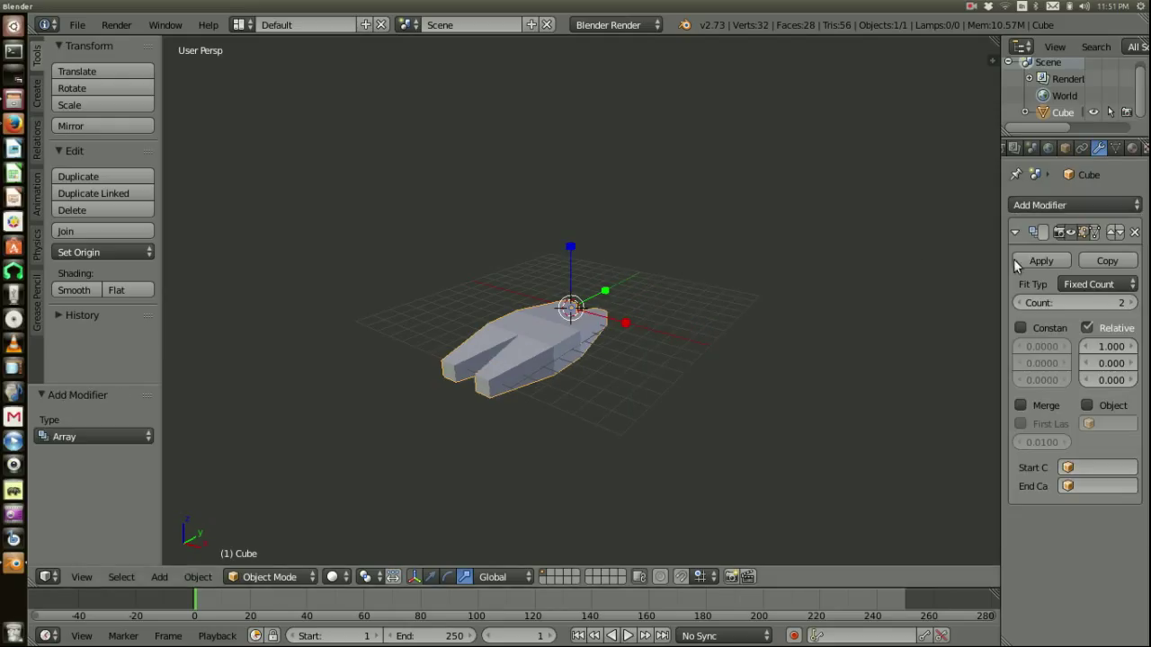
Step: Set the count of the hull's Array modifier to 6
left_click(1132, 304)
left_click(1132, 304)
left_click(1132, 304)
left_click(1132, 304)
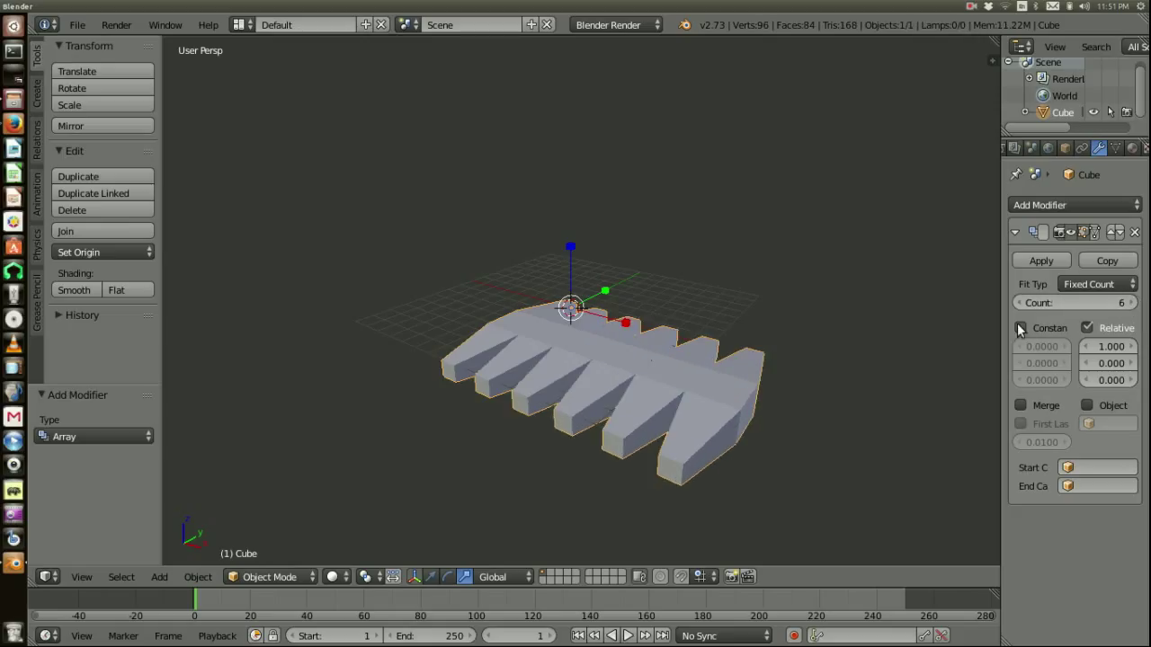
middle_click_drag(791, 315, 722, 353)
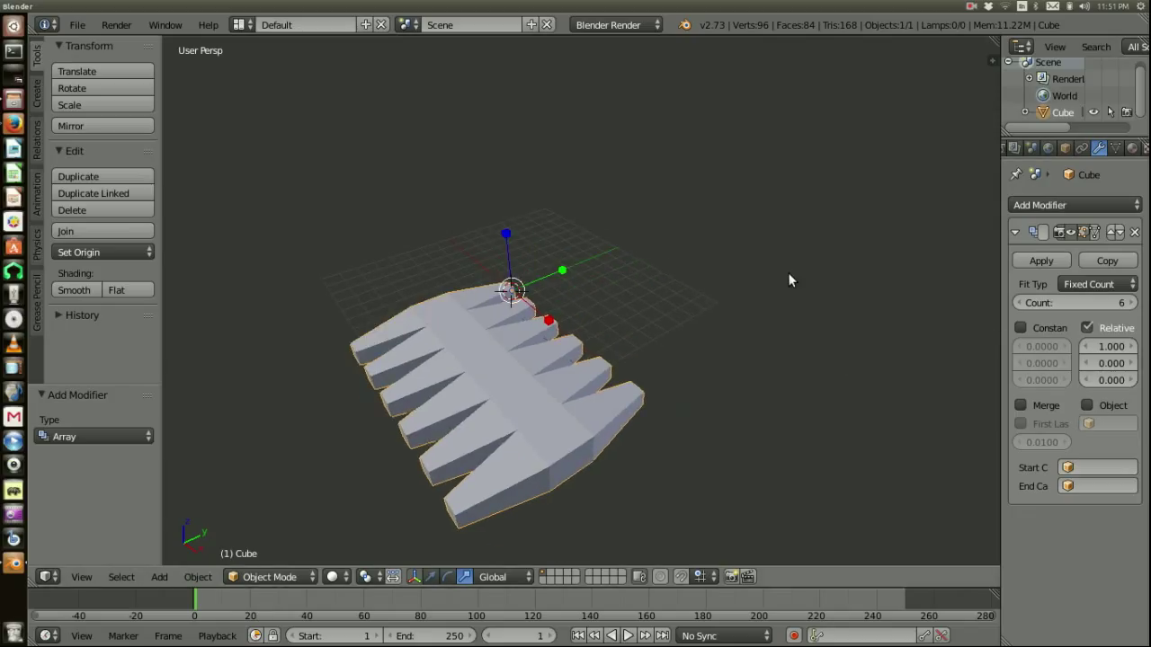
Step: Deselect everything and add a Plain Axes Empty at the world origin
key("a")
key("space")
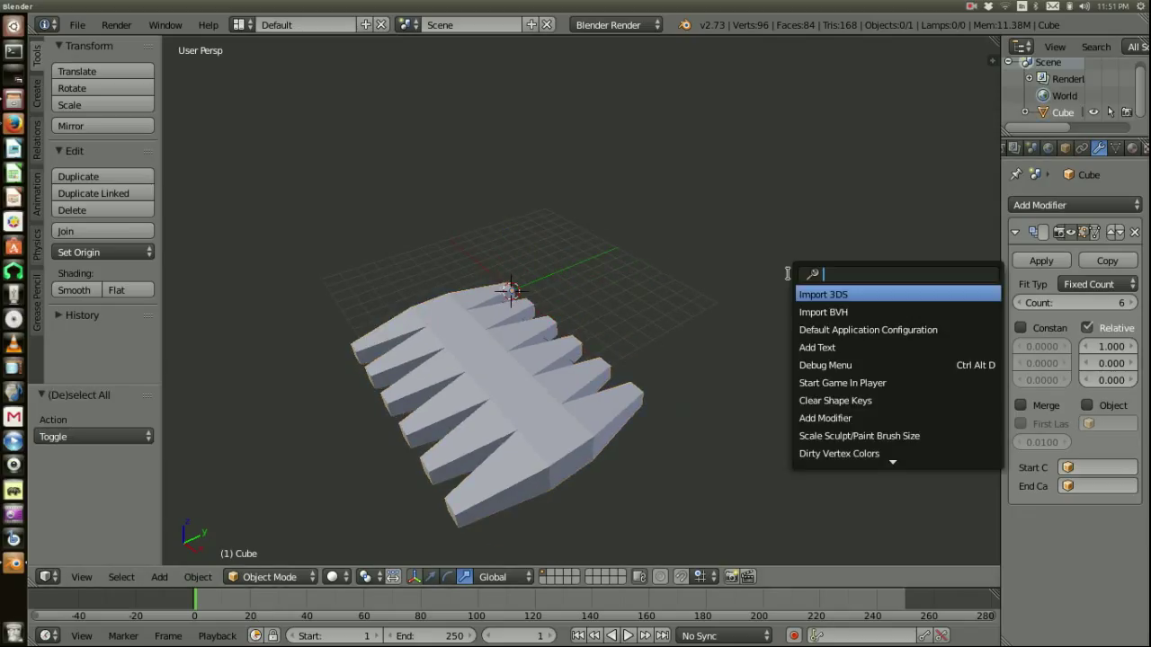
type("add em")
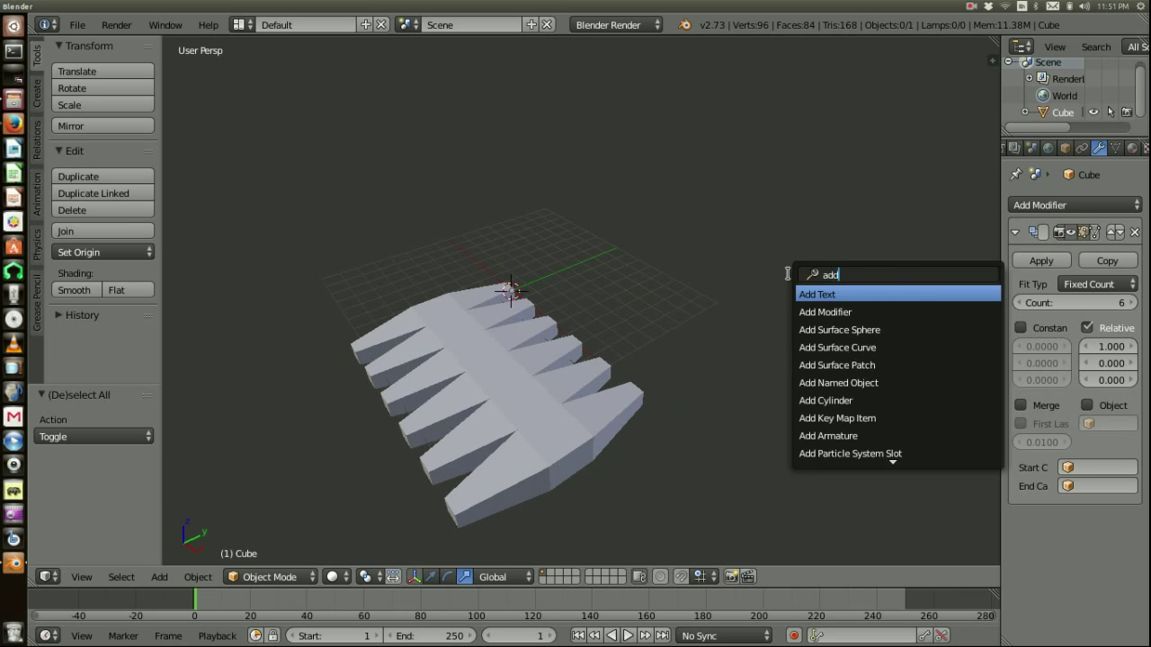
key("Down")
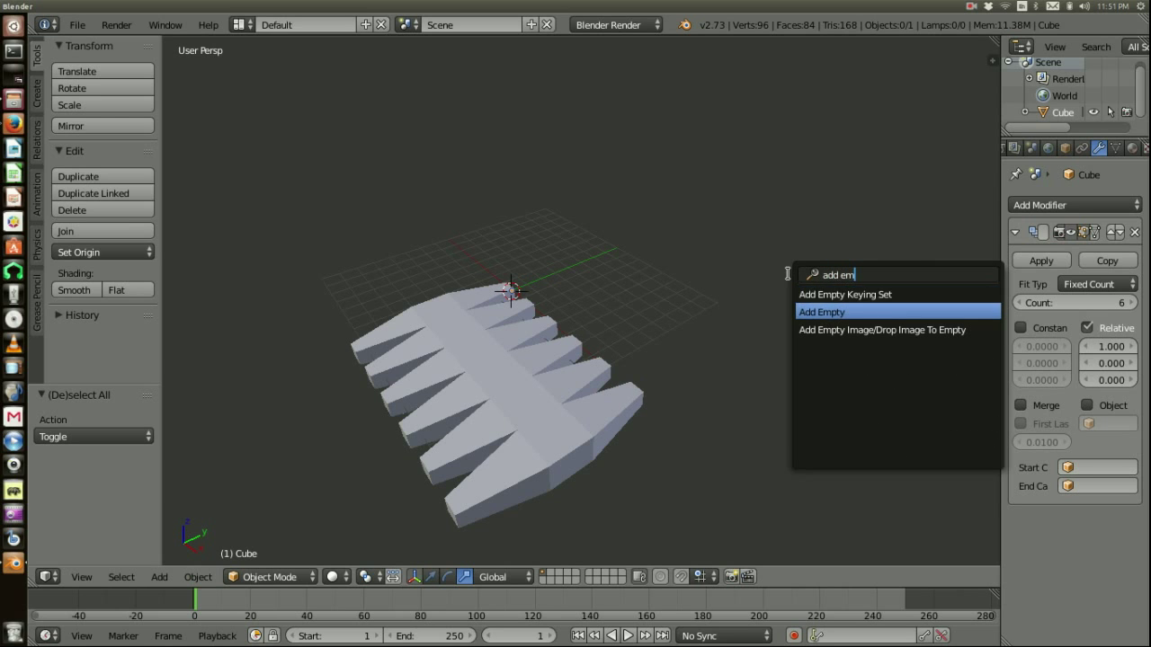
key("Return")
left_click(788, 277)
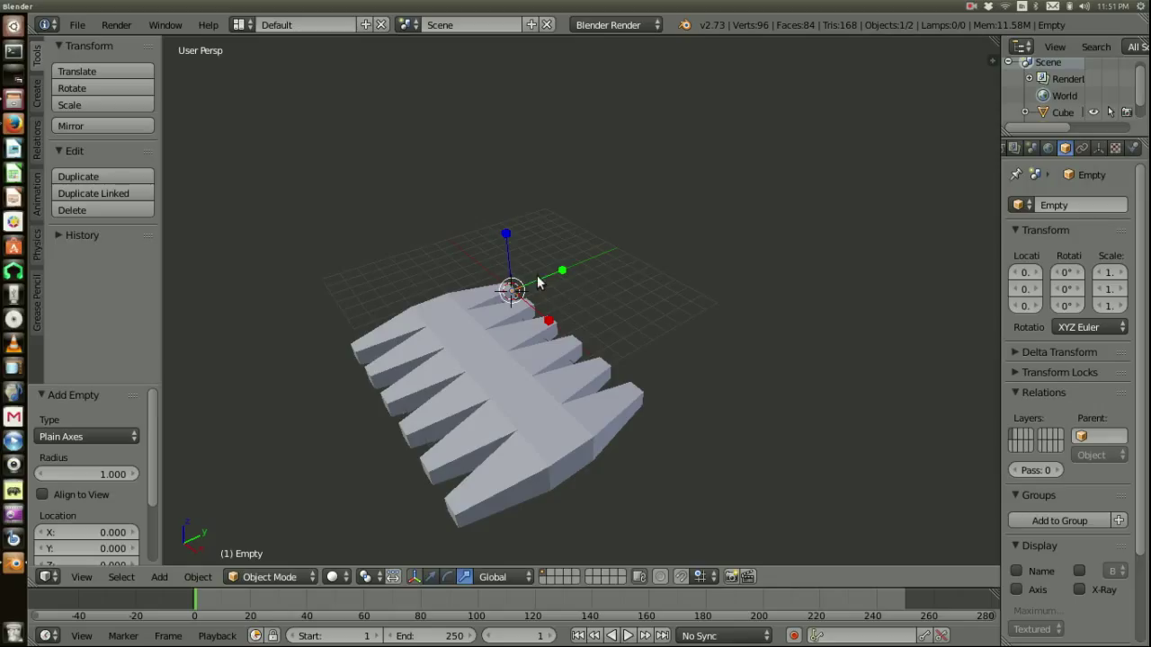
Step: Switch to the translate manipulator and move the Empty about 9 units along Y
key("g")
right_click(749, 271)
left_click(431, 577)
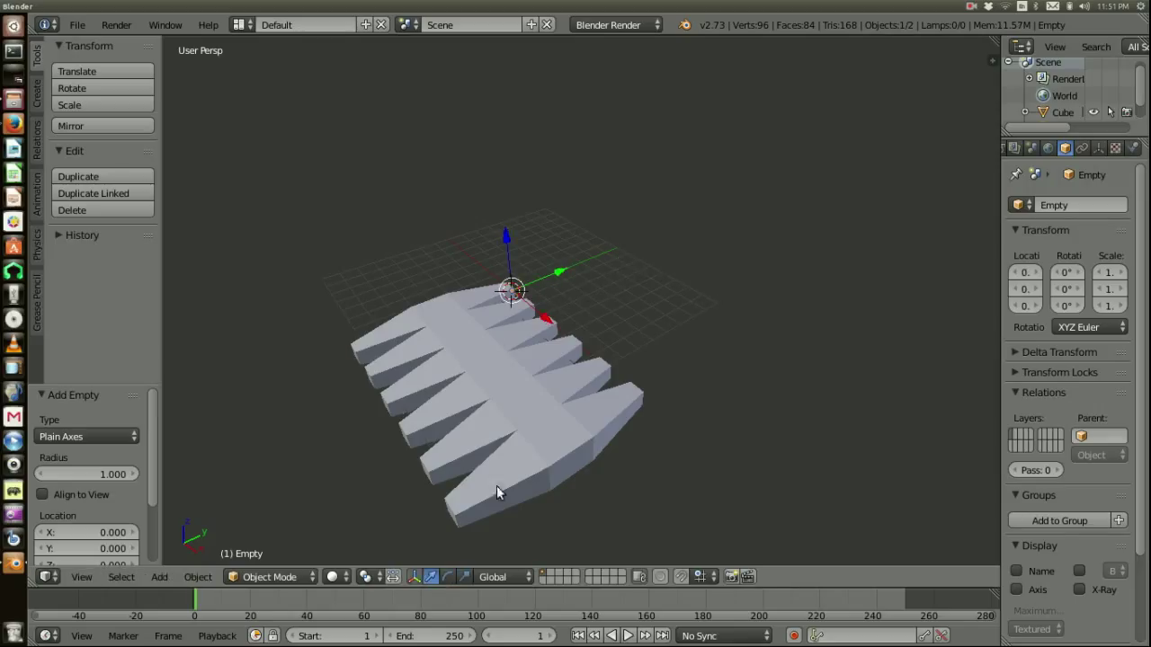
left_click_drag(558, 278, 679, 248)
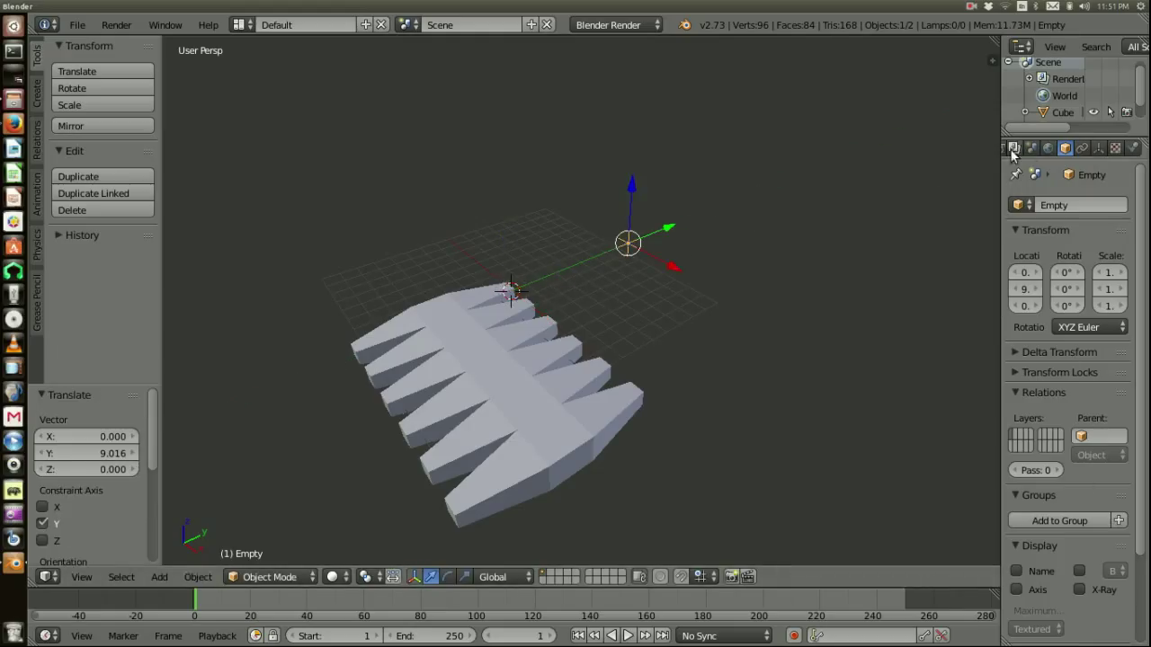
Step: Select the hull, enable Object Offset in its Array modifier and choose the Empty as the offset object
right_click(521, 419)
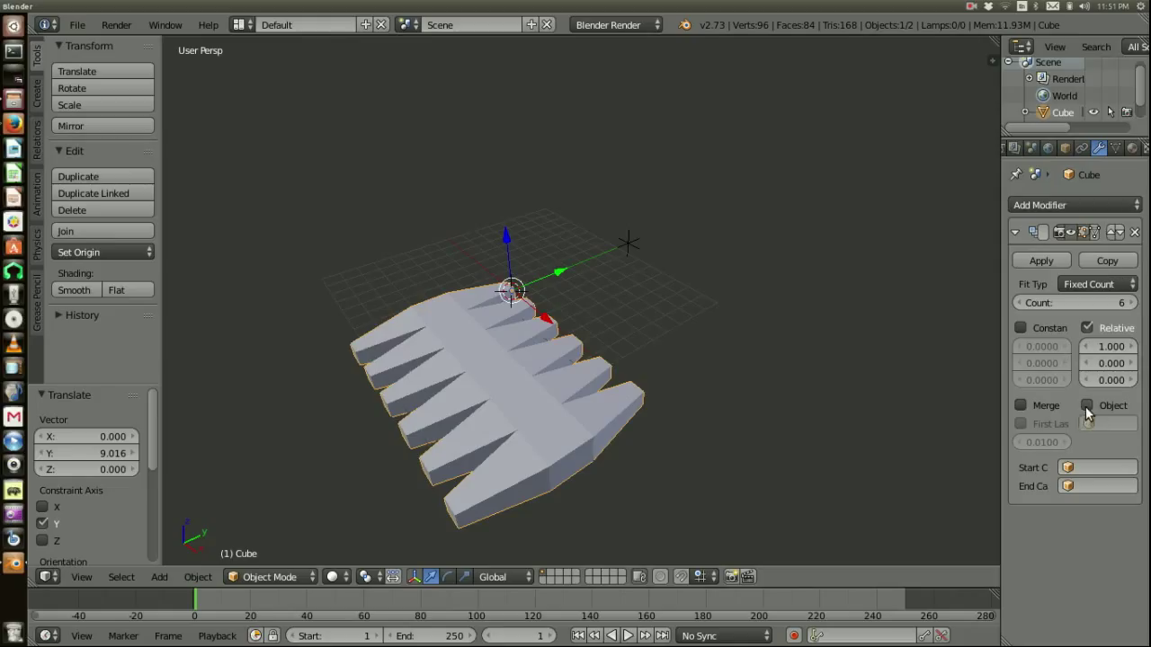
left_click(1087, 405)
left_click(1112, 424)
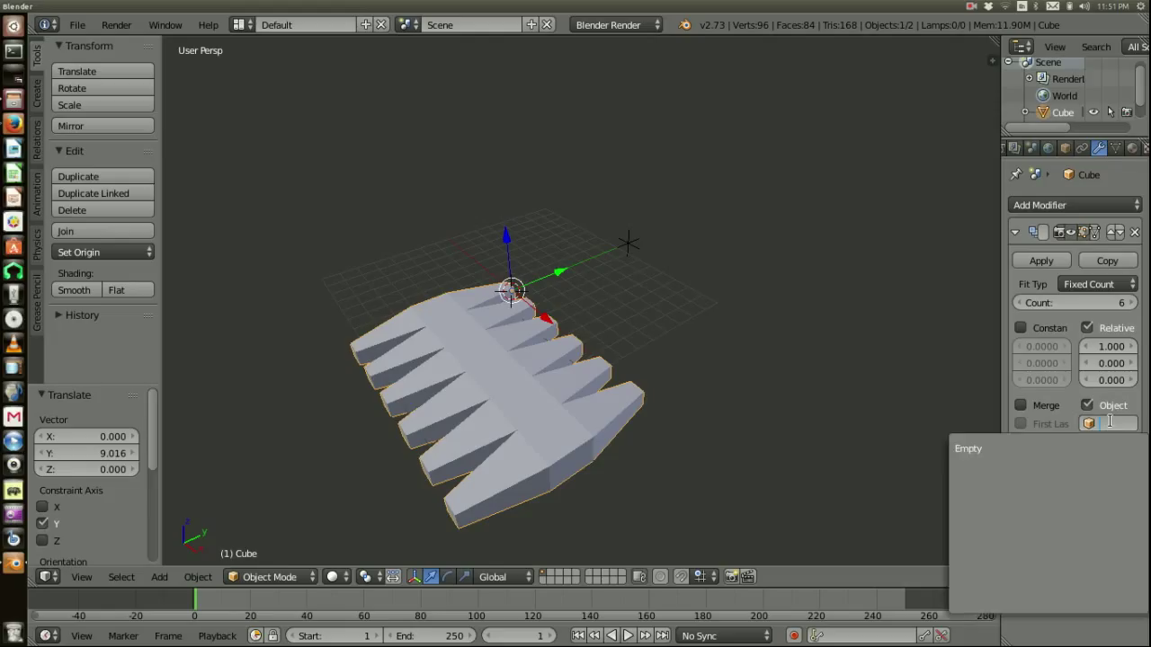
left_click(1062, 448)
scroll(791, 373, "down", 2)
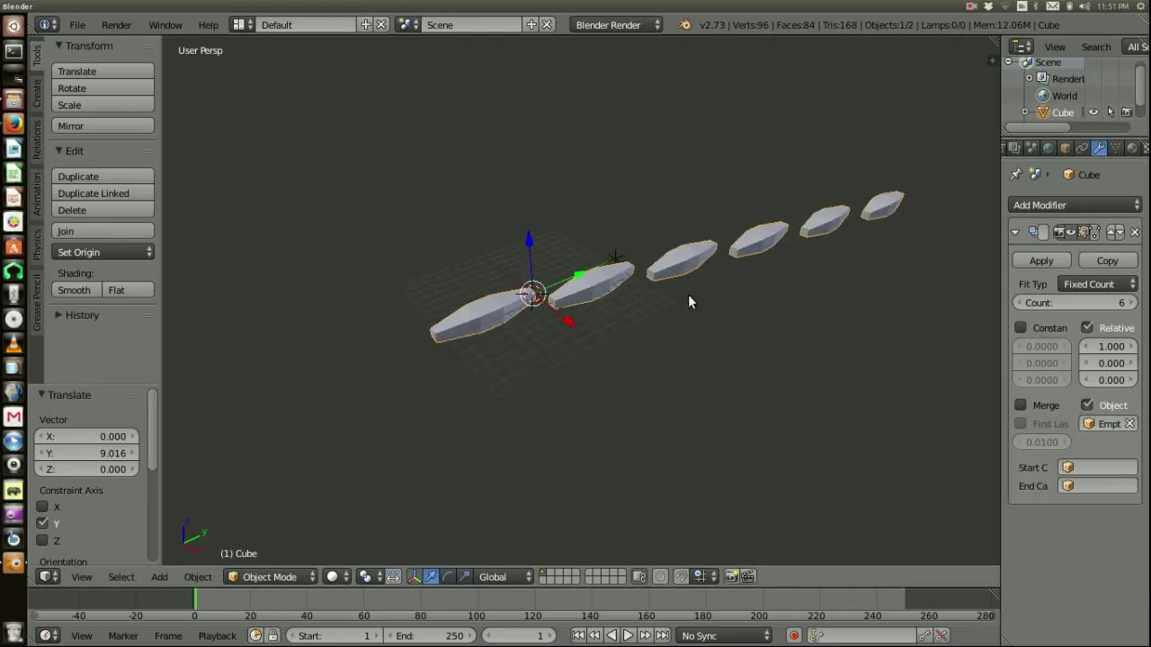
Step: Move the Empty about 2.7 along X and about -4.7 along Y to change the spacing of the hull copies
right_click(604, 252)
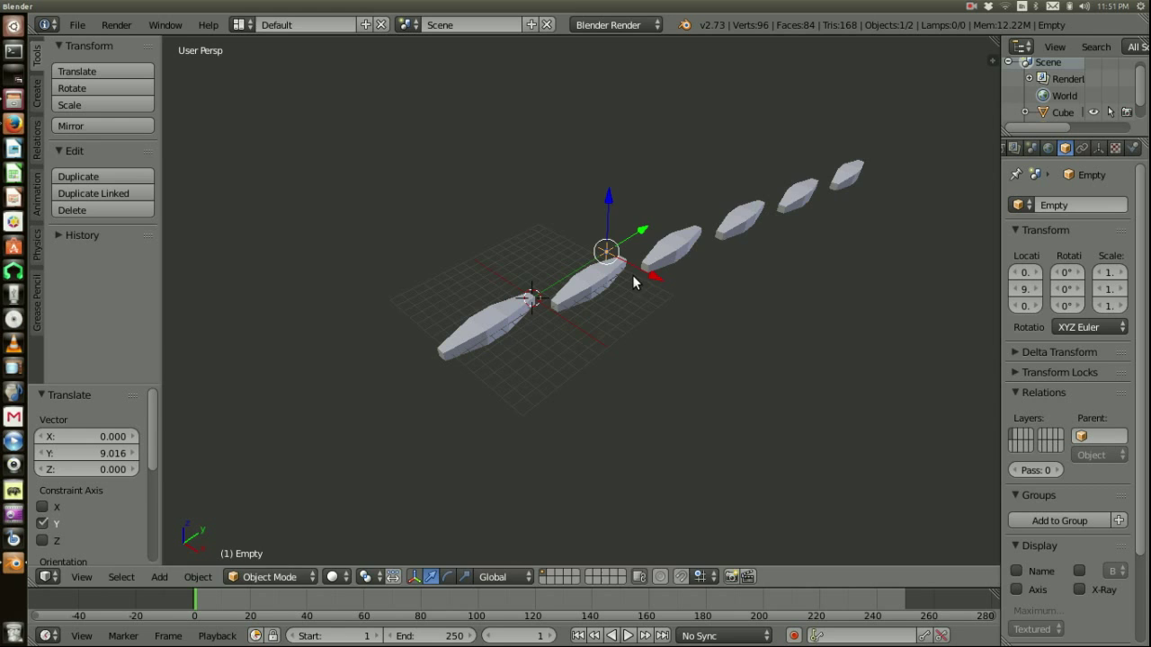
key("g")
key("x")
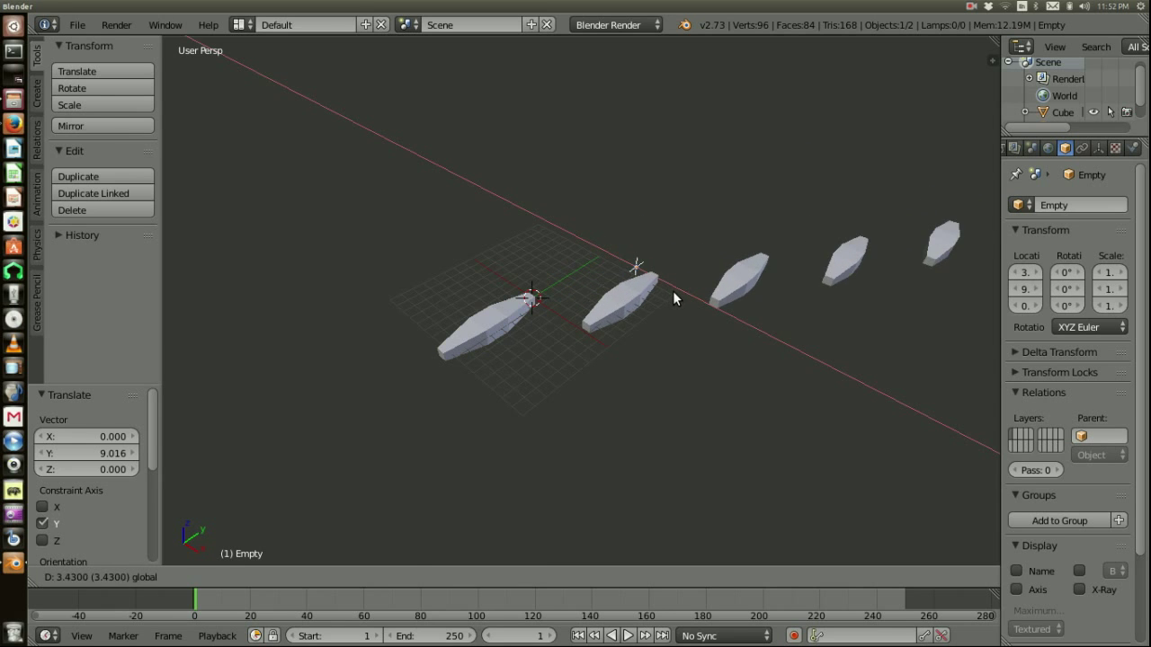
left_click(649, 282)
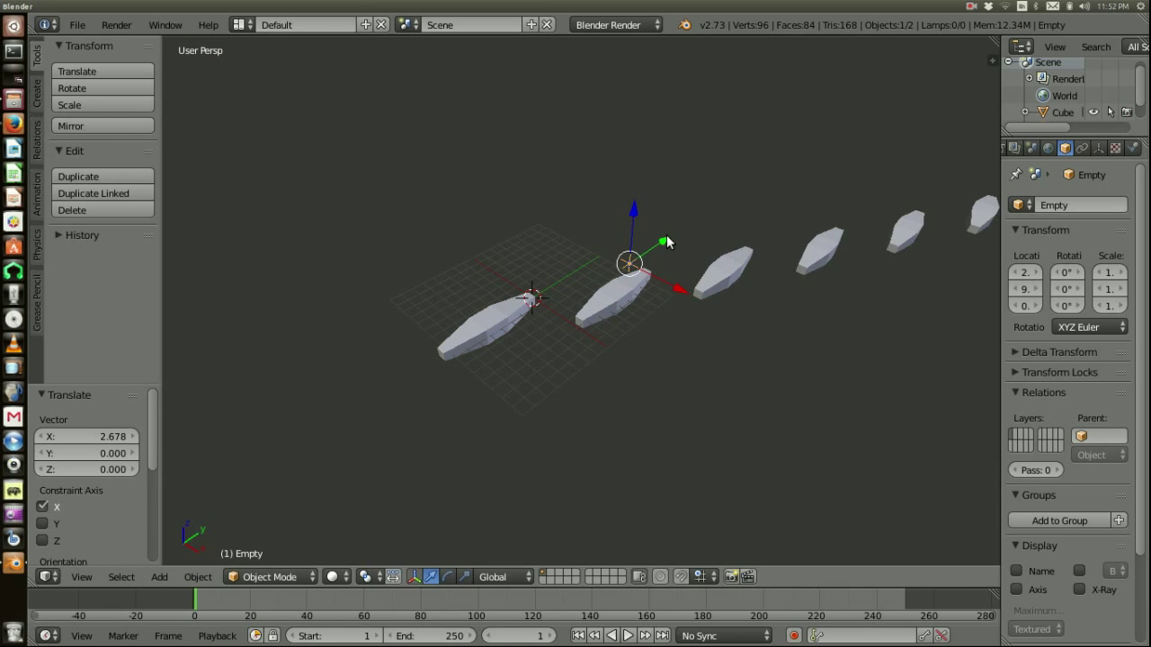
key("g")
key("y")
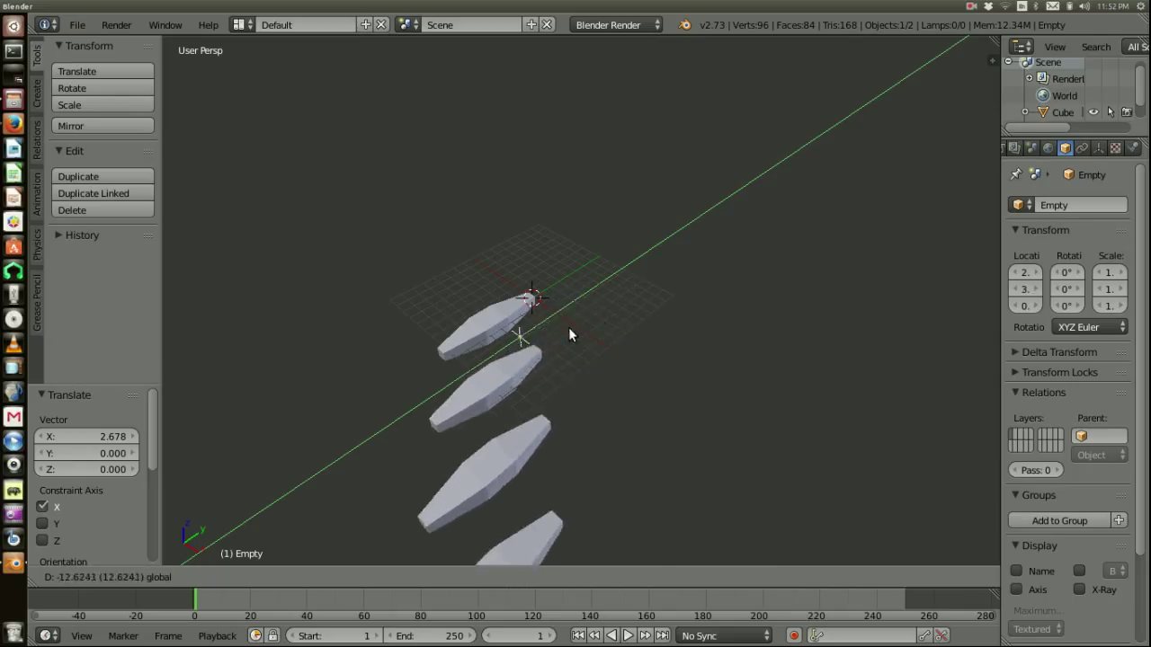
left_click(647, 282)
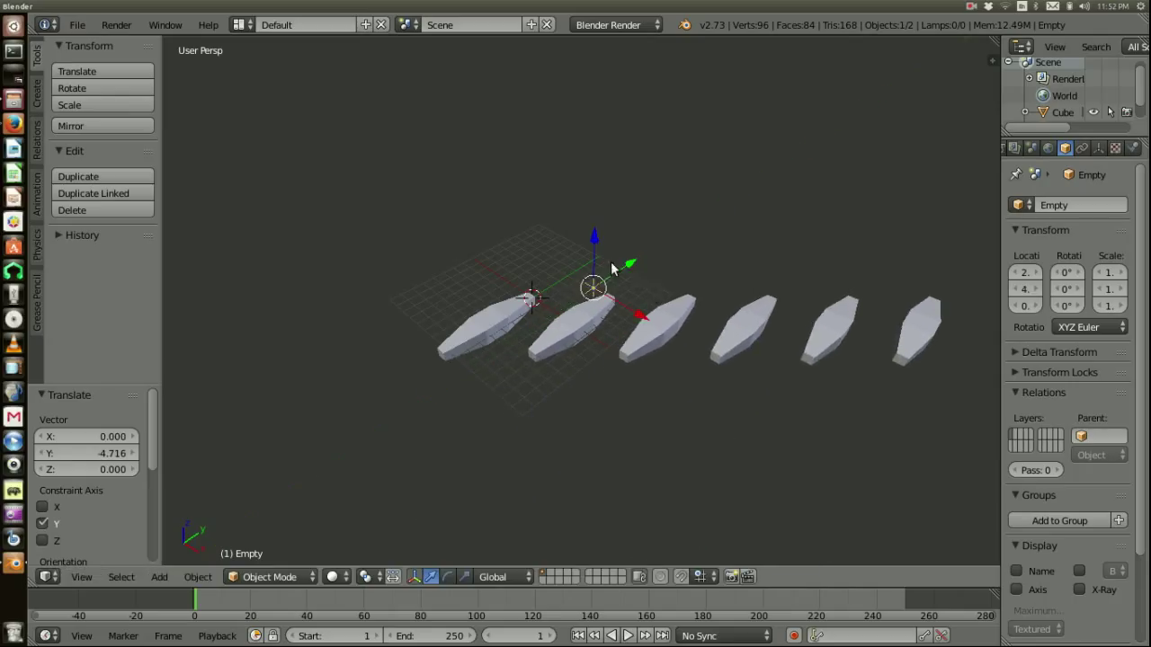
Step: Move the Empty about -2.3 along X and about -1 along Z to shift the line of hull copies
scroll(620, 287, "up", 1)
key("g")
key("x")
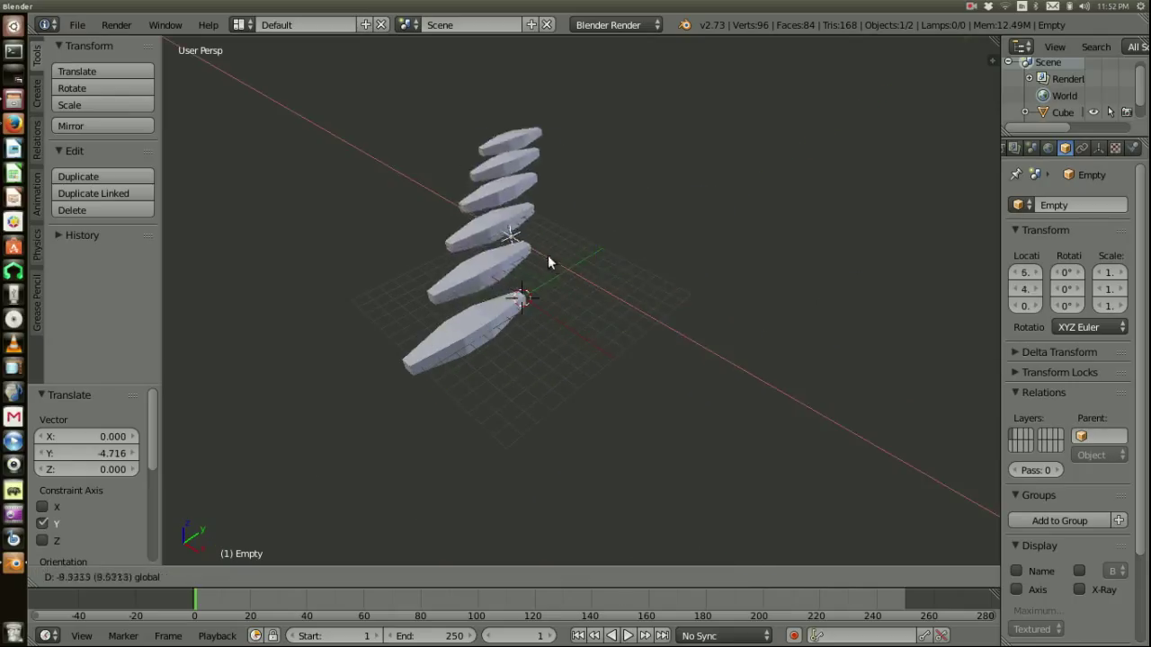
left_click(617, 299)
middle_click_drag(617, 298, 574, 274)
key("g")
key("z")
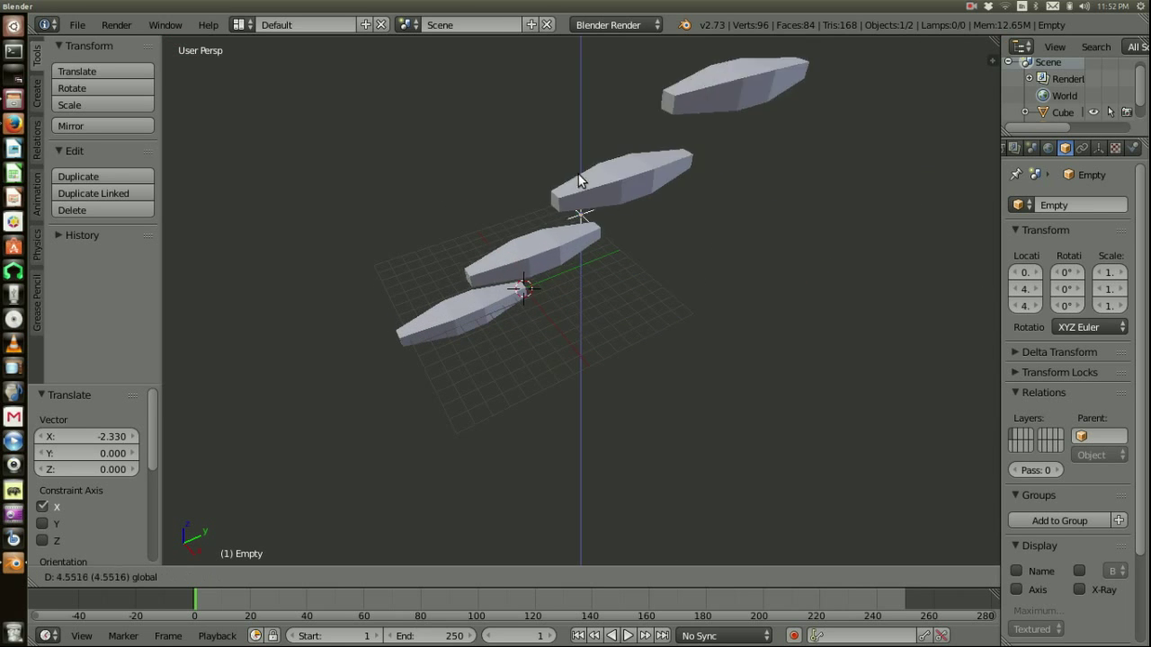
left_click(595, 258)
Step: Nudge the Empty about -0.1 along Y and reposition it along X
key("g")
key("y")
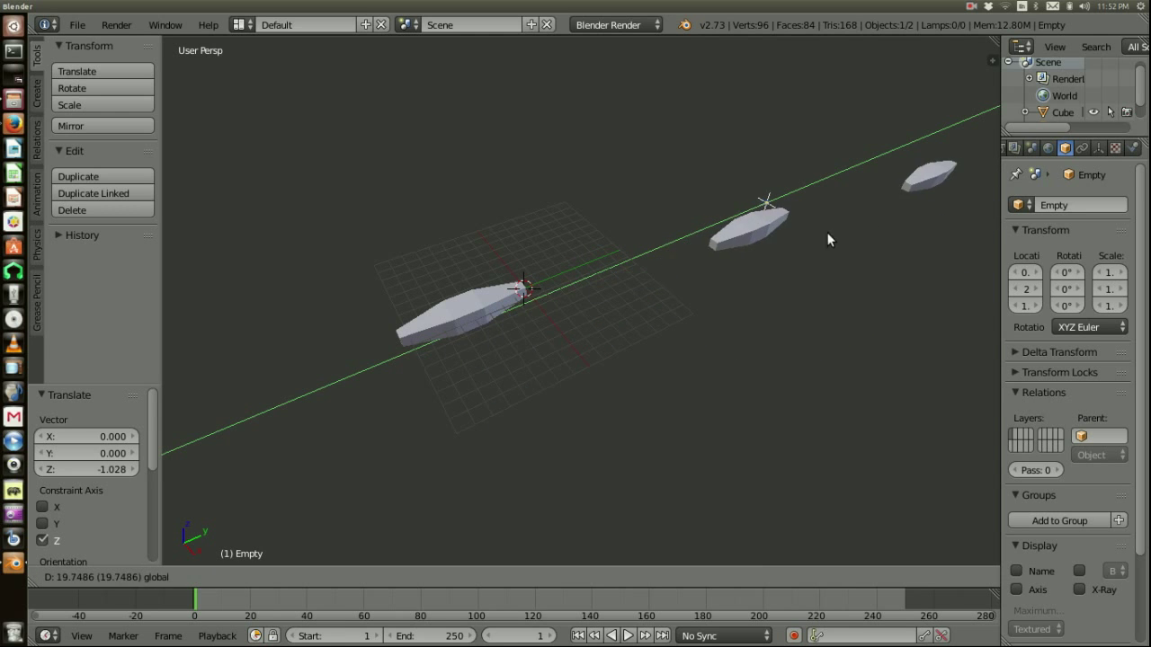
left_click(602, 281)
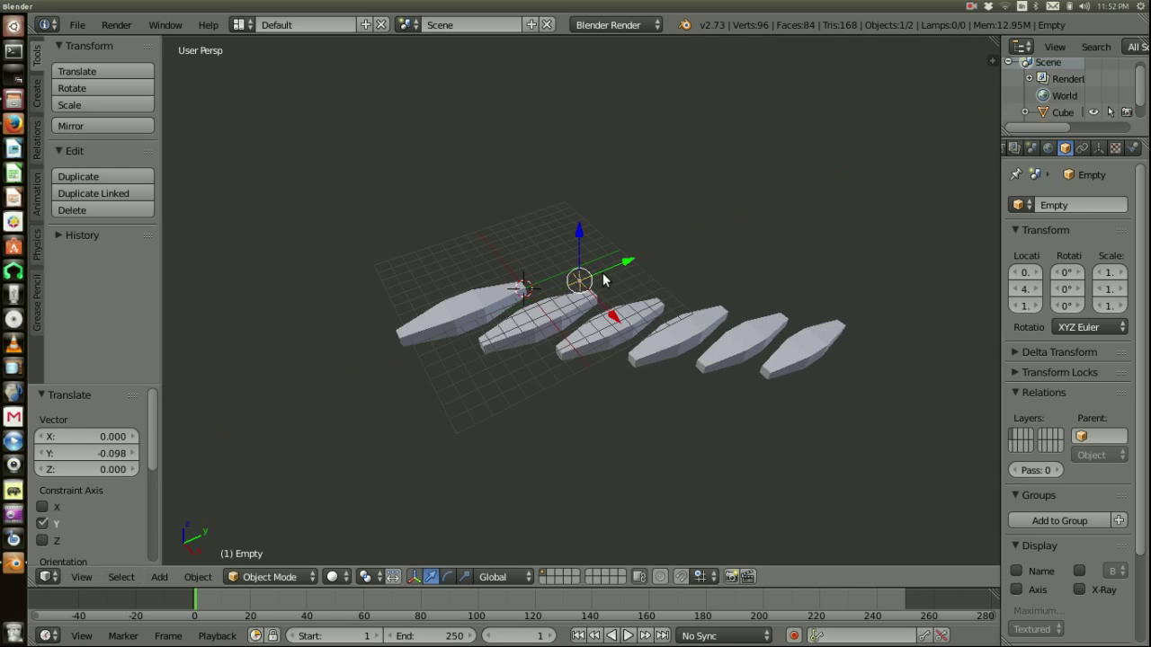
key("g")
key("x")
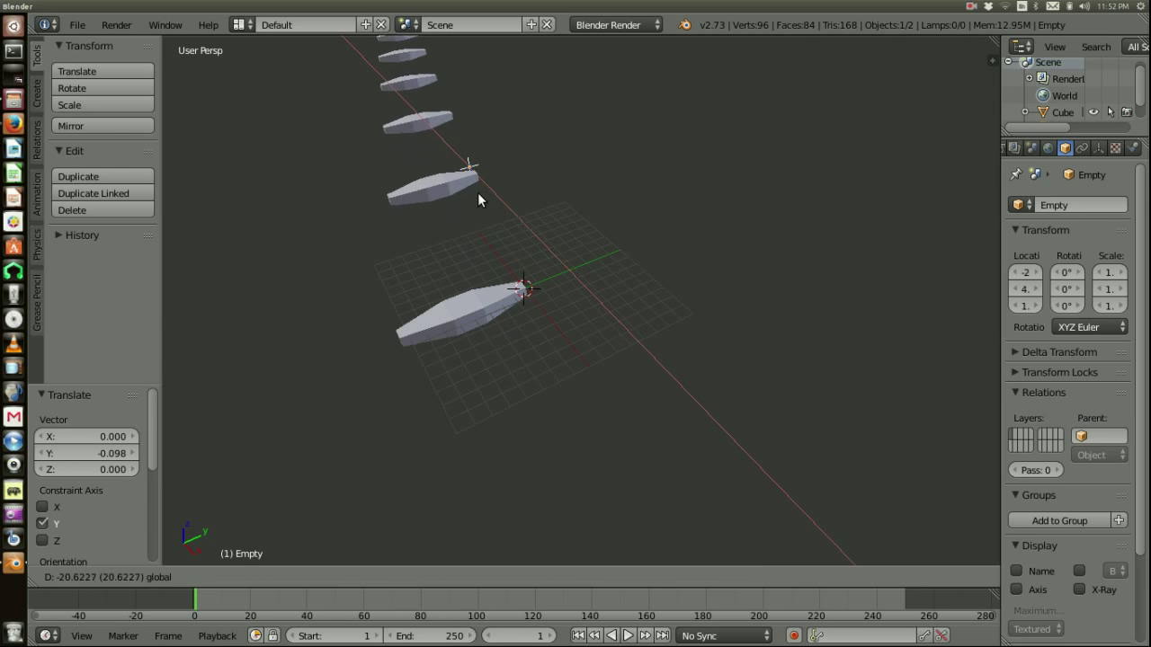
left_click(599, 334)
Step: Undo the Empty's moves along X, Y and Z and its assignment as the array's offset object
middle_click_drag(599, 334, 631, 296)
key("ctrl+z")
key("ctrl+z")
key("ctrl+z")
key("ctrl+z")
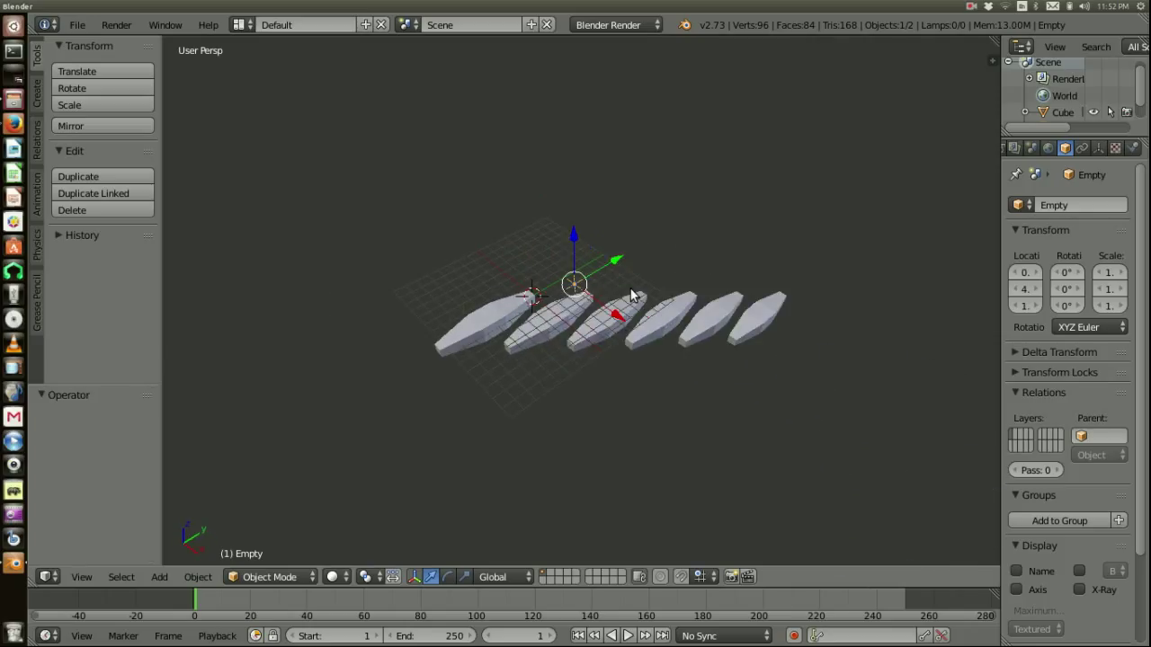
key("ctrl+z")
key("ctrl+z")
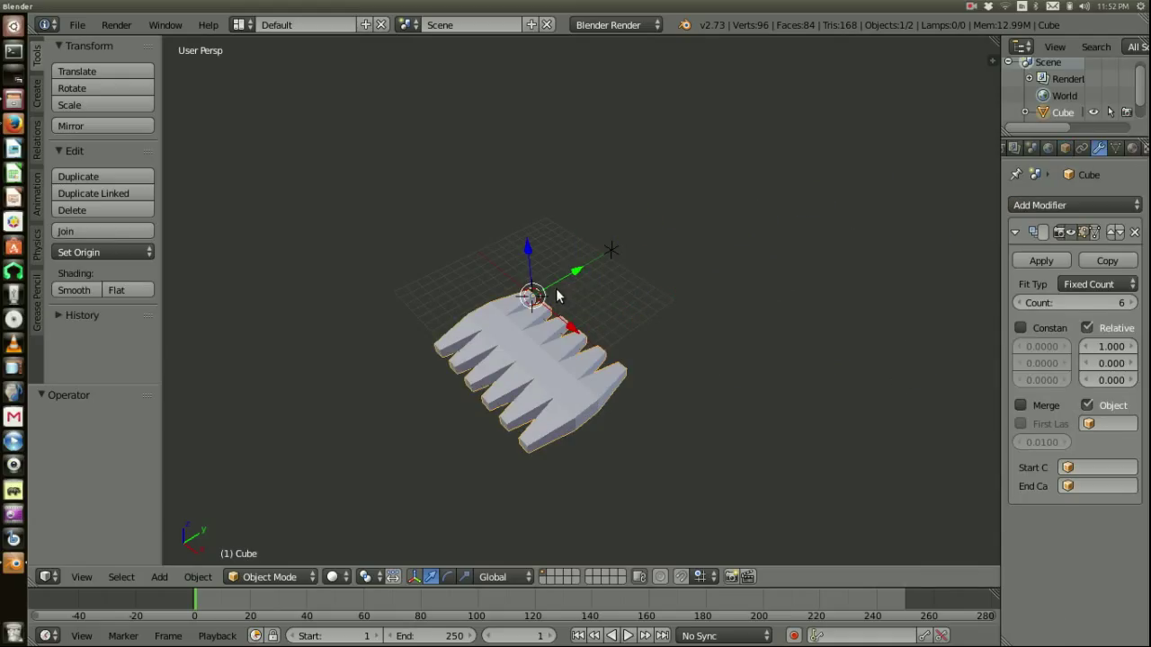
Step: Select the hull and choose the Empty again as its Array modifier's offset object
right_click(610, 251)
right_click(497, 310)
left_click(1107, 423)
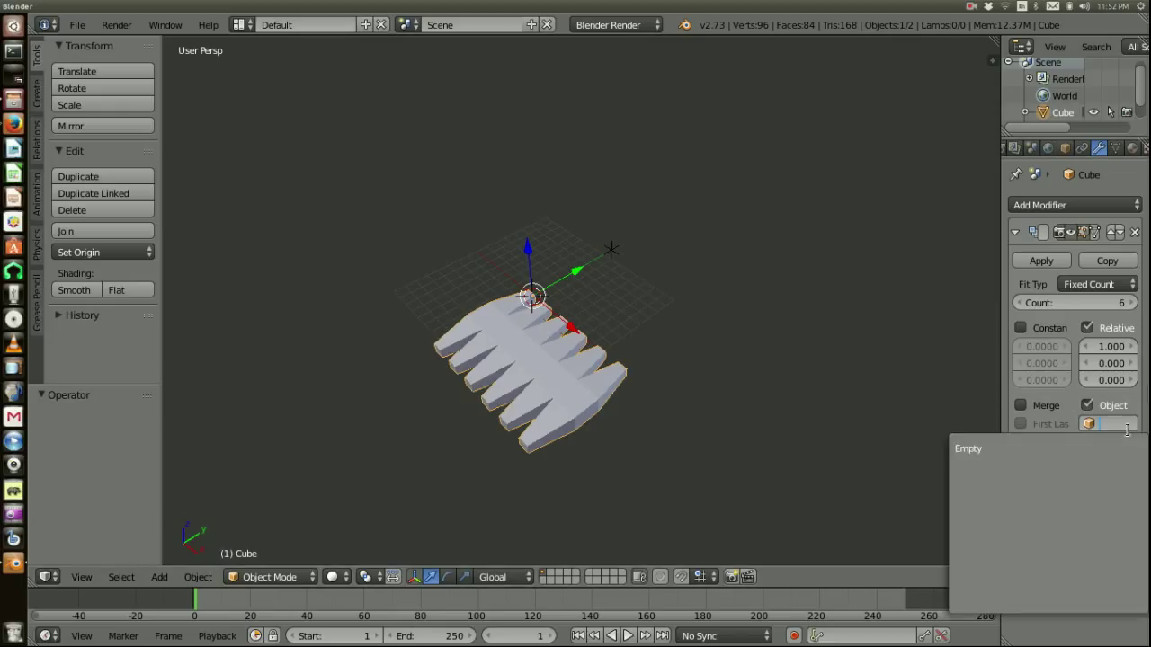
left_click(998, 446)
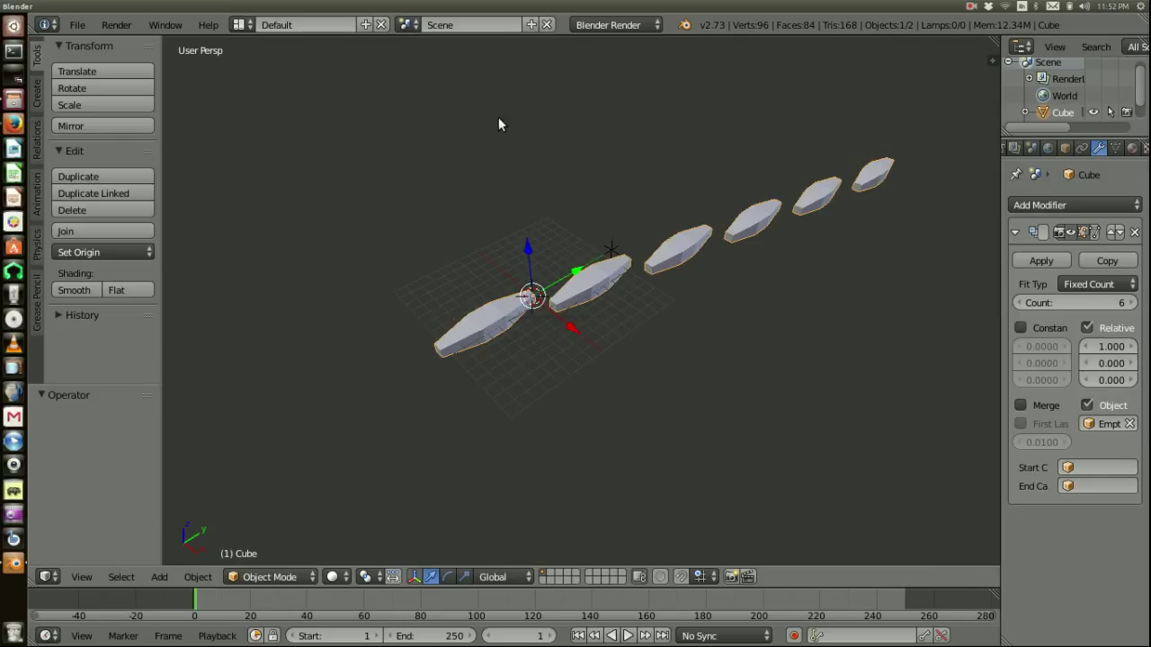
Step: Add a Bezier Circle at the origin and move it about 3.2 units along Y
key("space")
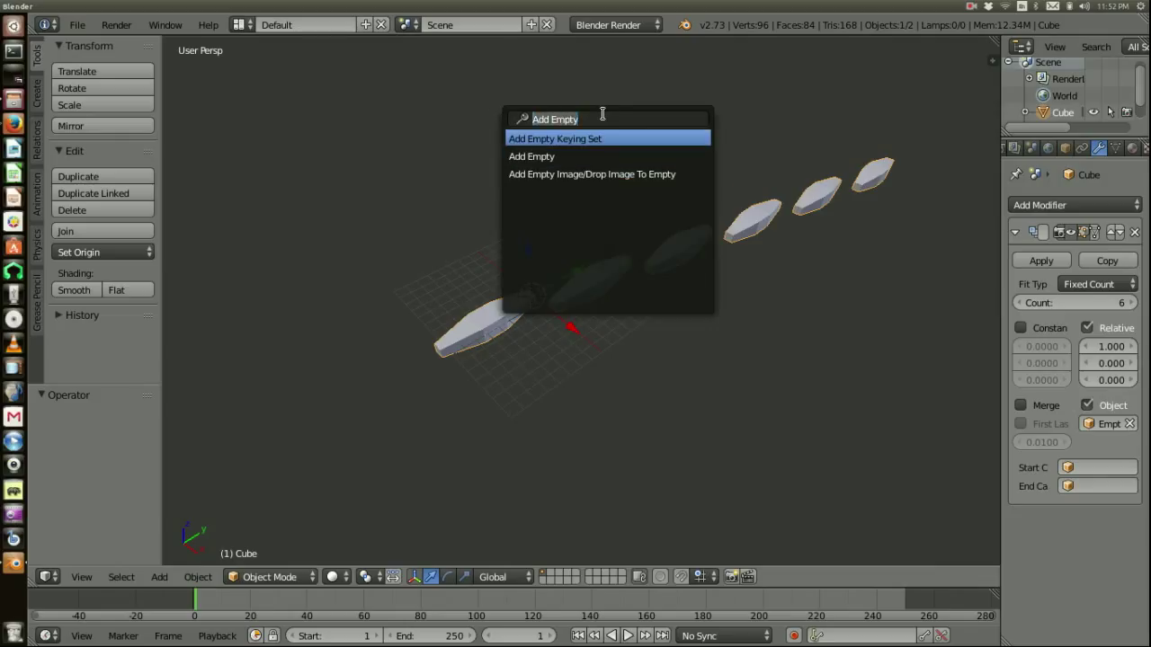
type("add")
type(" p")
key("BackSpace")
type("b")
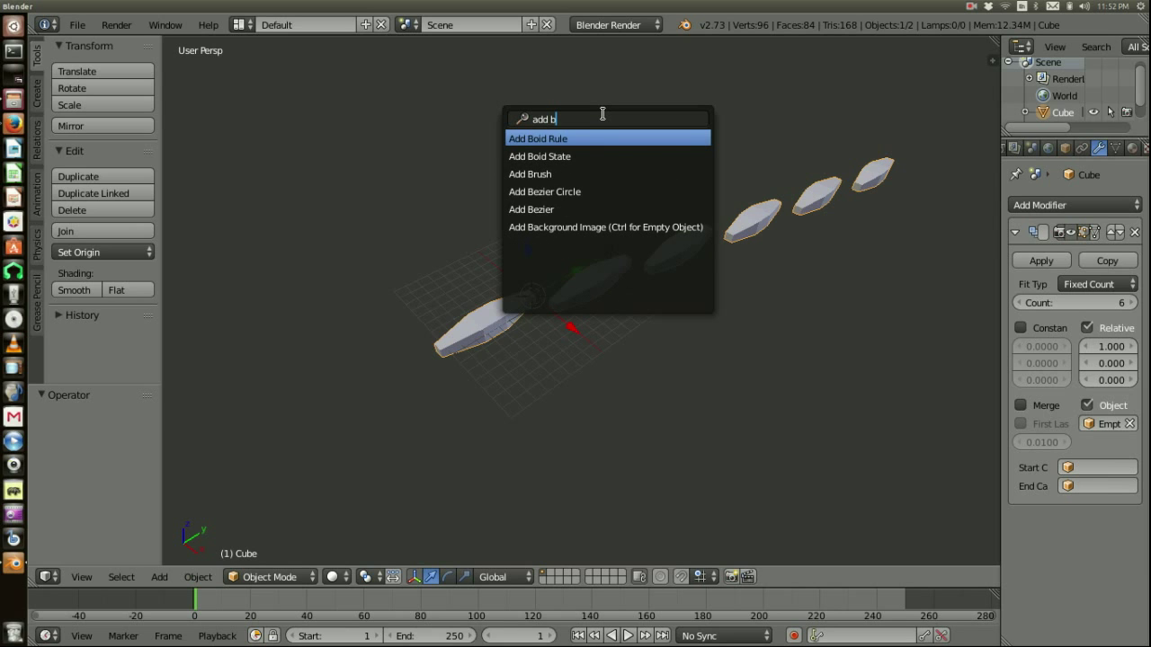
key("Down")
key("Down")
key("Down")
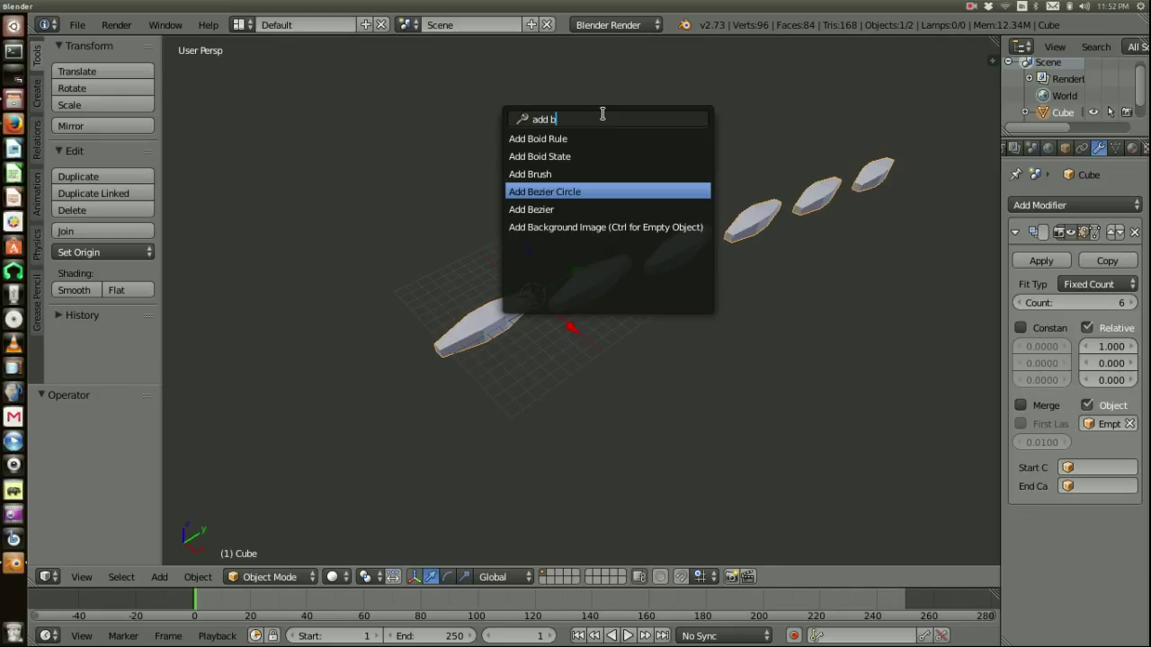
key("Return")
left_click_drag(580, 268, 613, 255)
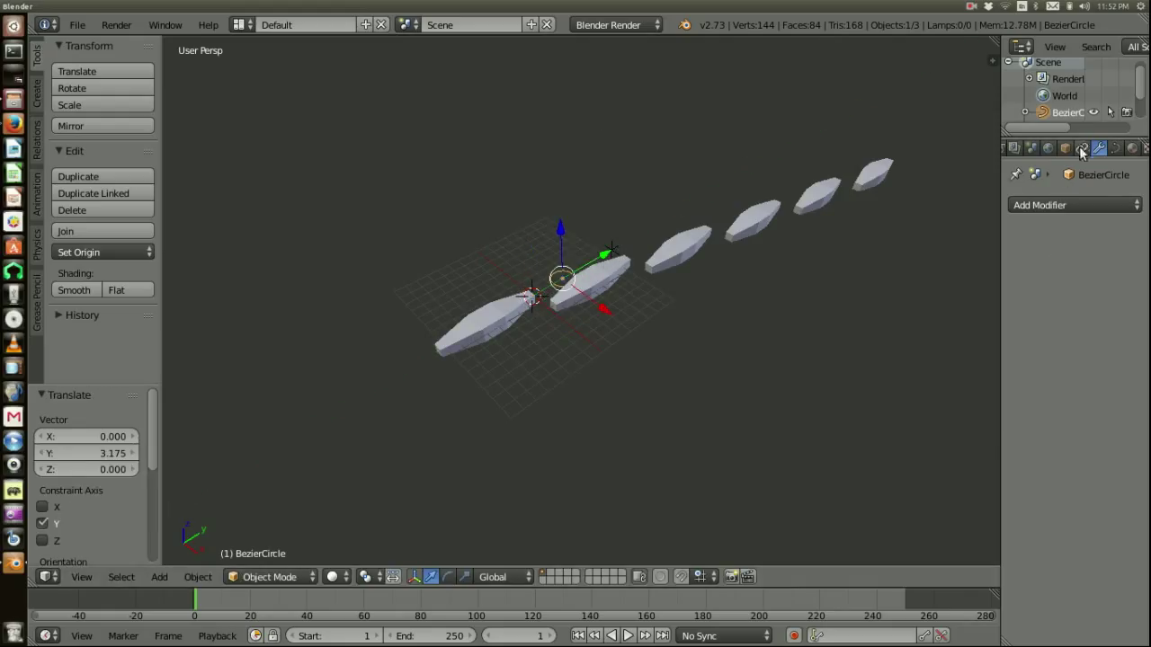
Step: Add a Curve modifier to the hull array and choose BezierCircle as its deforming object
left_click(1097, 203)
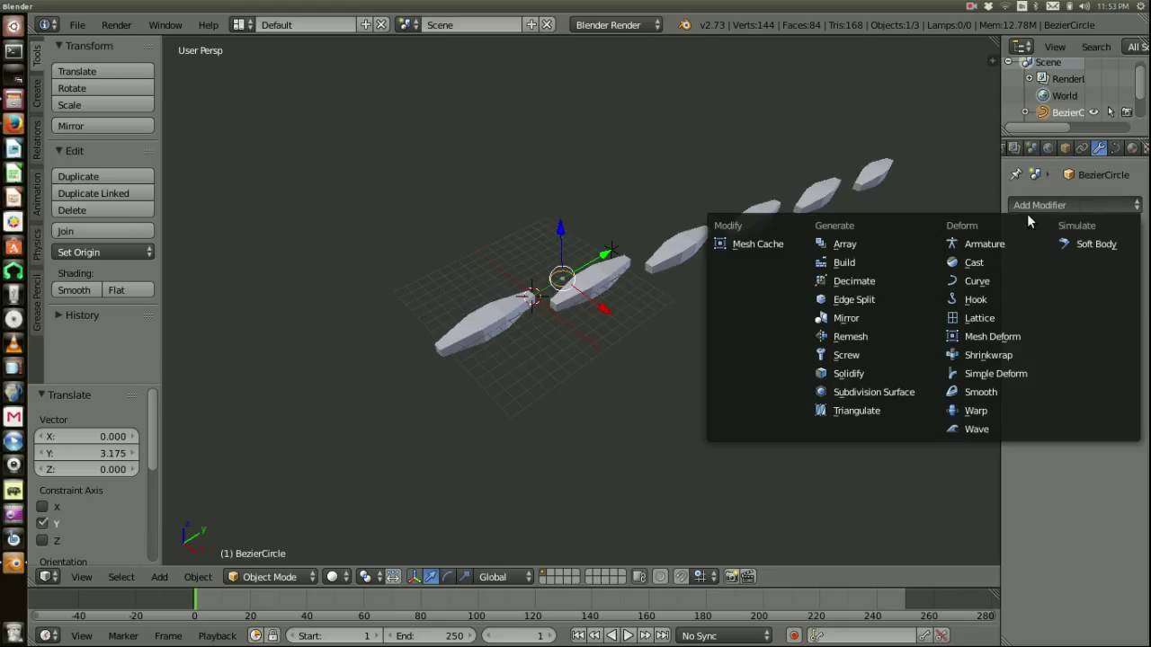
right_click(632, 277)
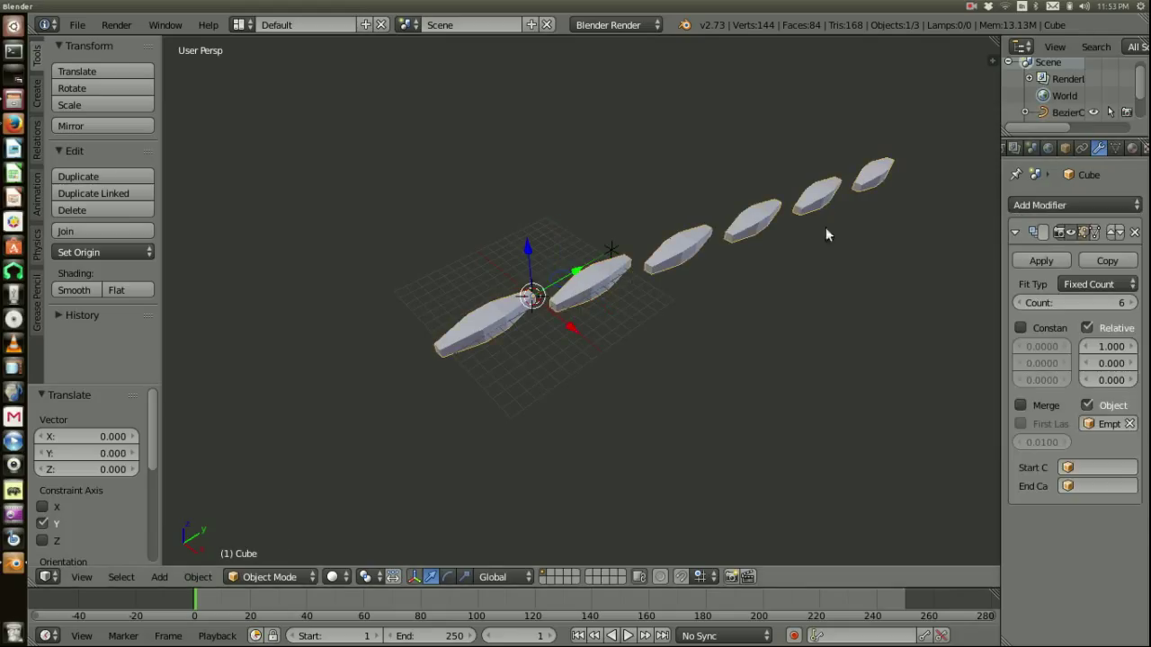
left_click(1079, 205)
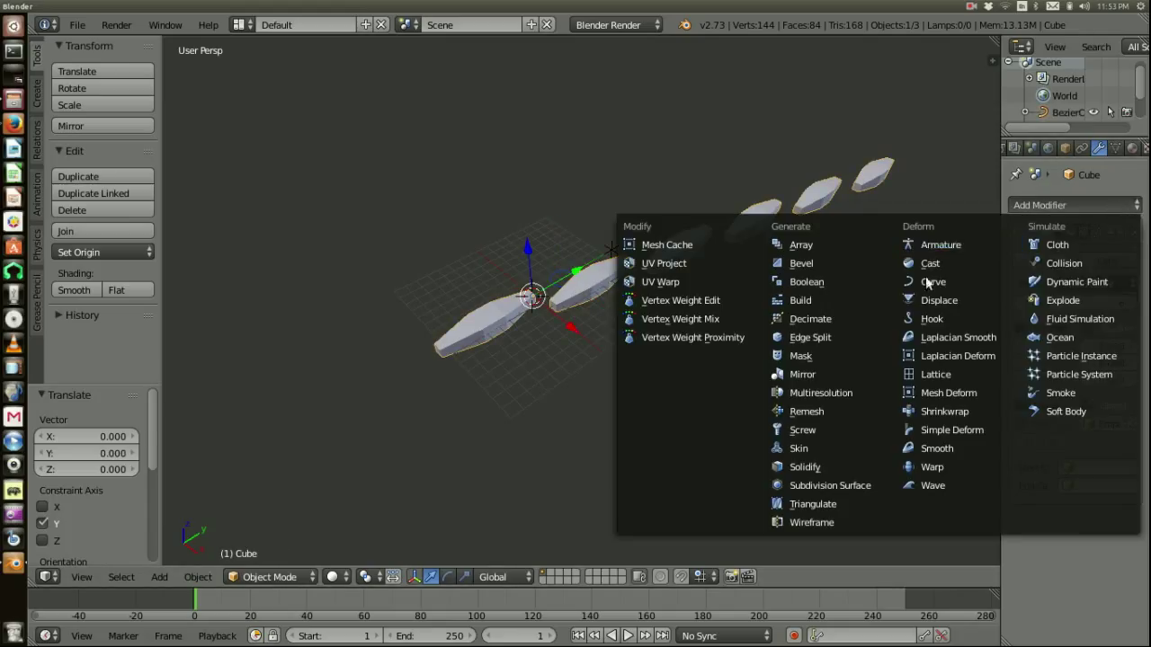
left_click(936, 282)
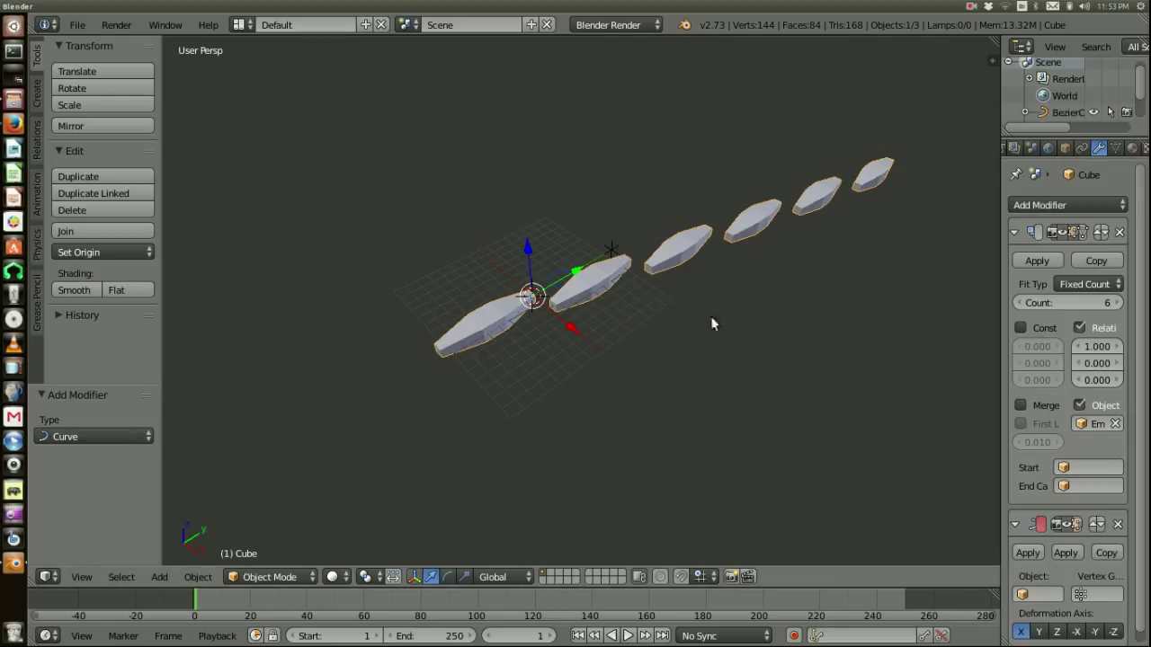
scroll(1061, 601, "down", 1)
left_click(1039, 587)
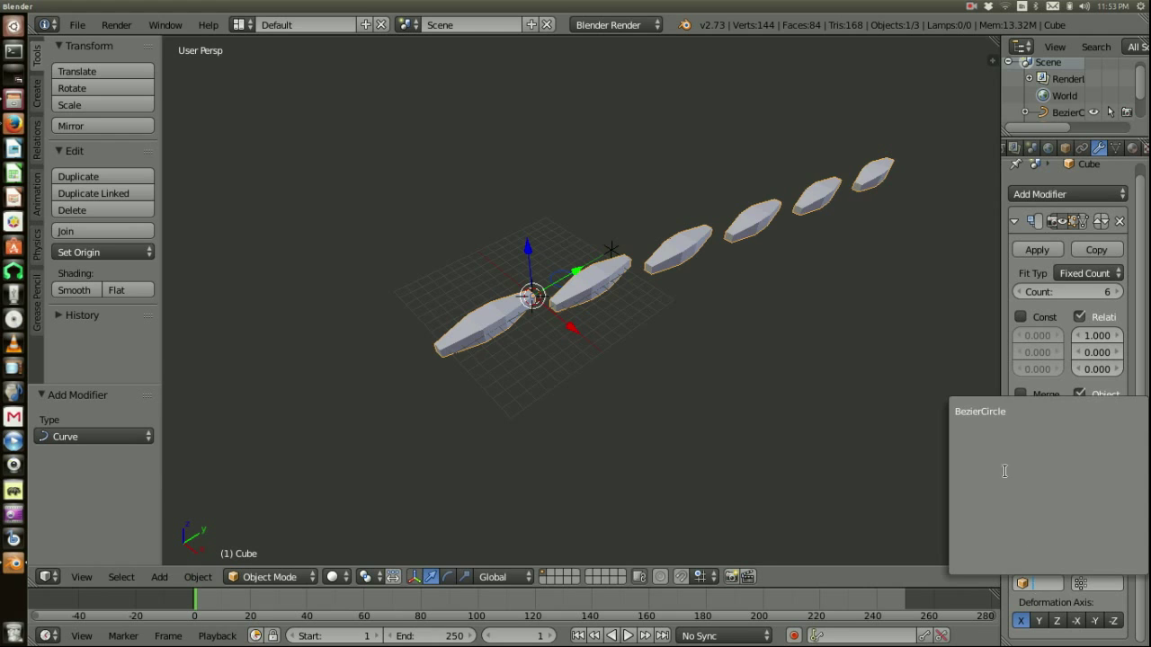
left_click(987, 414)
scroll(634, 294, "down", 4)
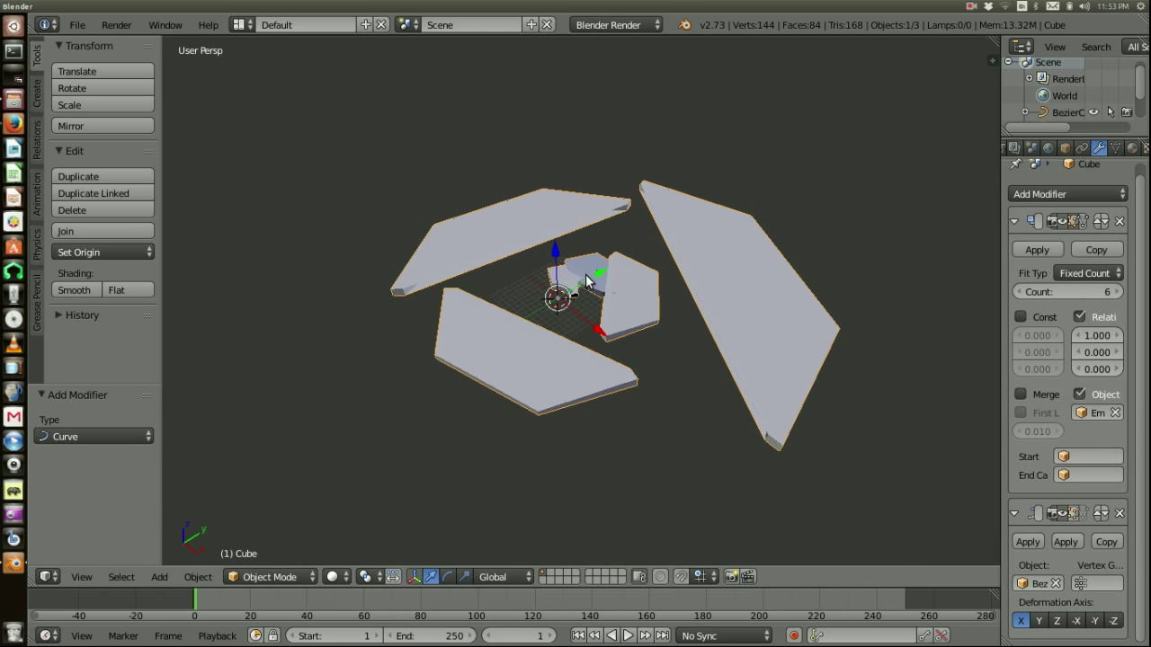
Step: Move the hull array about -5.6 units along the global Y axis
key("g")
key("y")
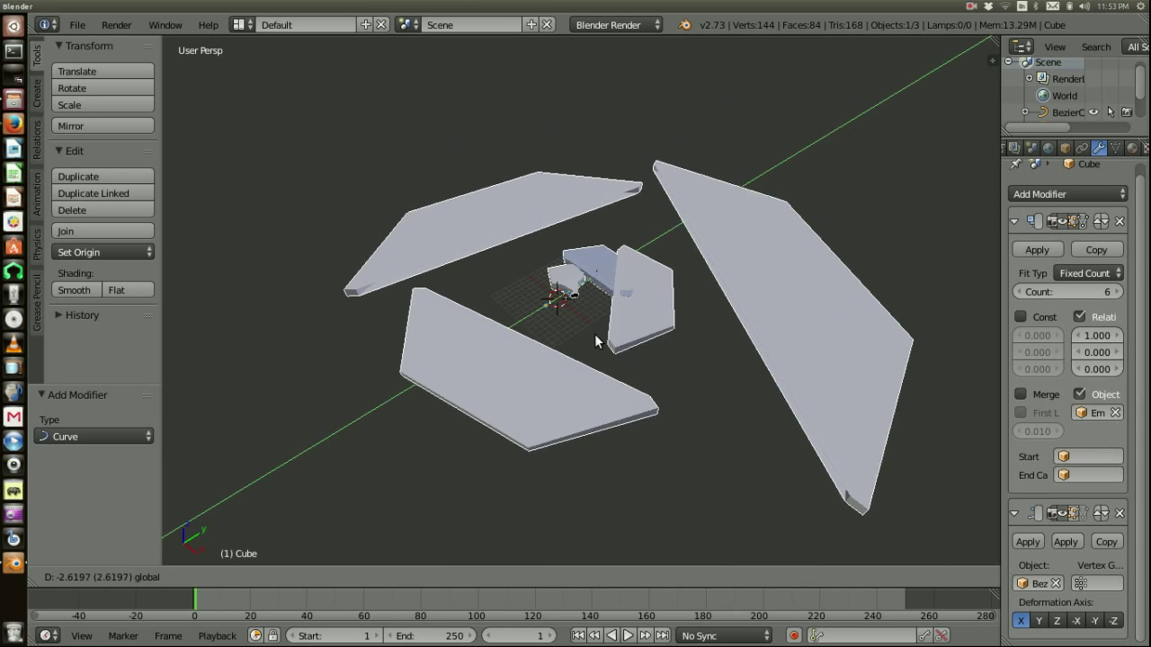
left_click(597, 315)
Step: Select the Empty, move it about 29.9 units along X, and nudge it about -0.19 units along X
right_click(600, 281)
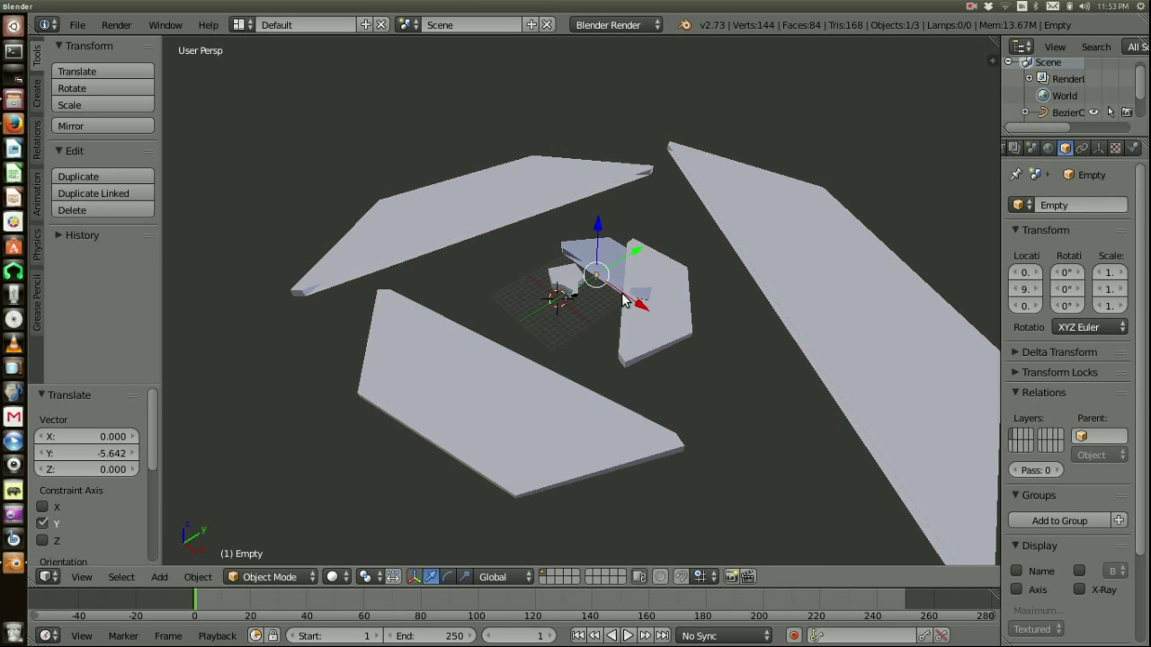
key("g")
key("x")
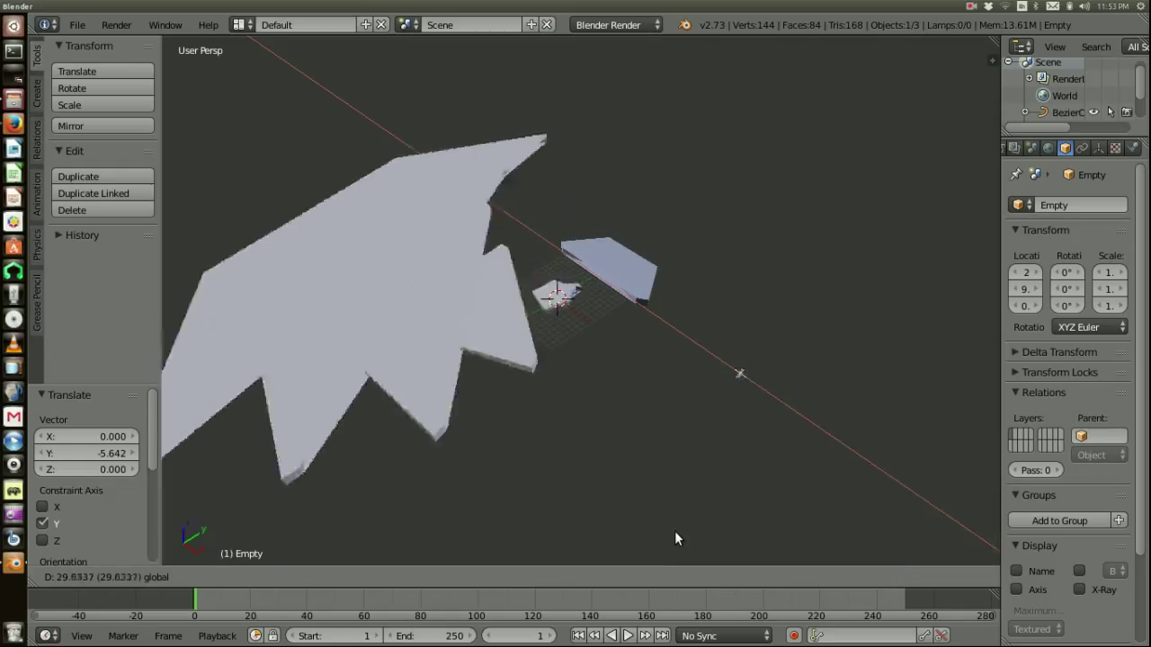
left_click(677, 530)
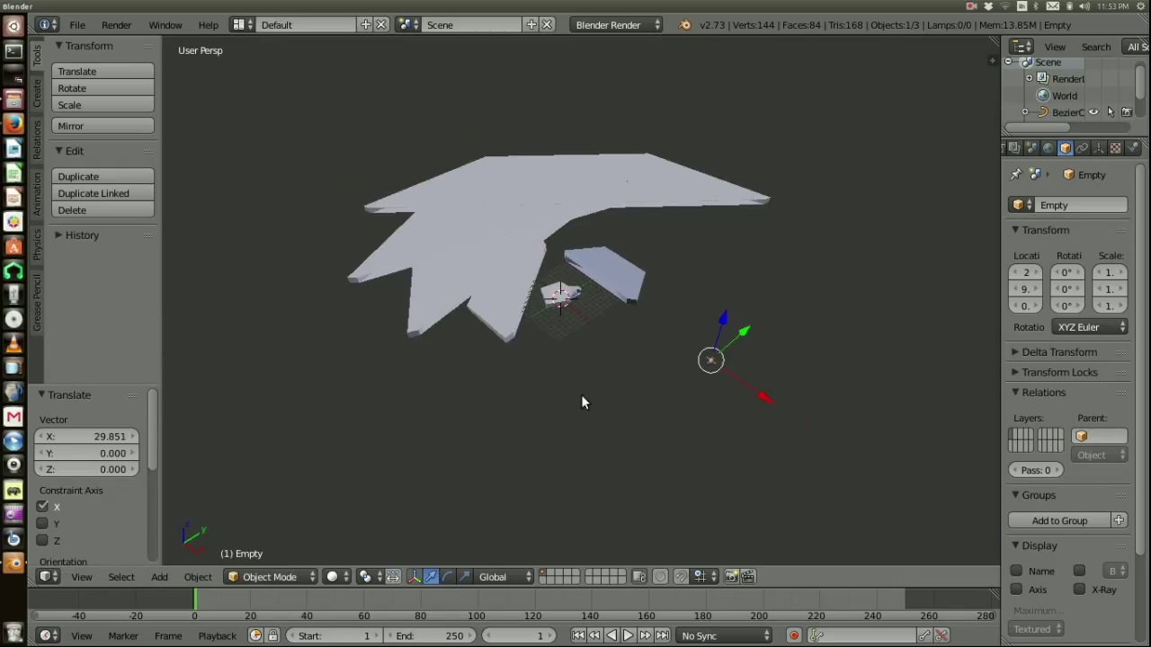
left_click_drag(755, 387, 748, 385)
Step: Move the Empty about -19 units along Y and nudge it about 0.09 units along X
middle_click_drag(747, 385, 703, 386)
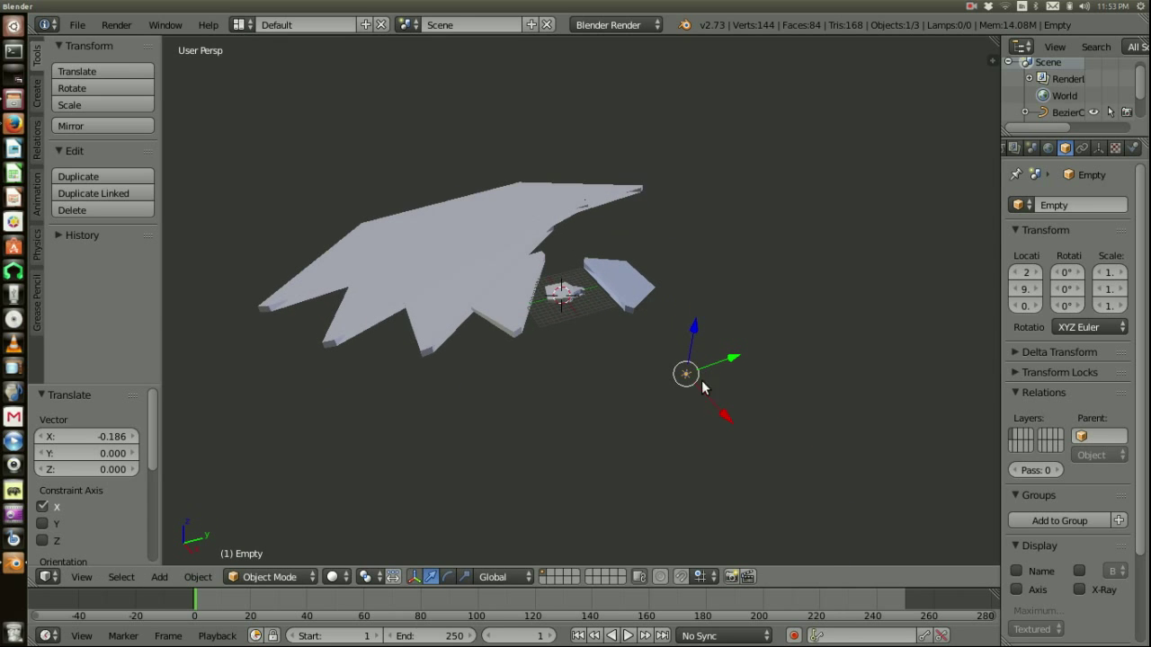
key("g")
key("y")
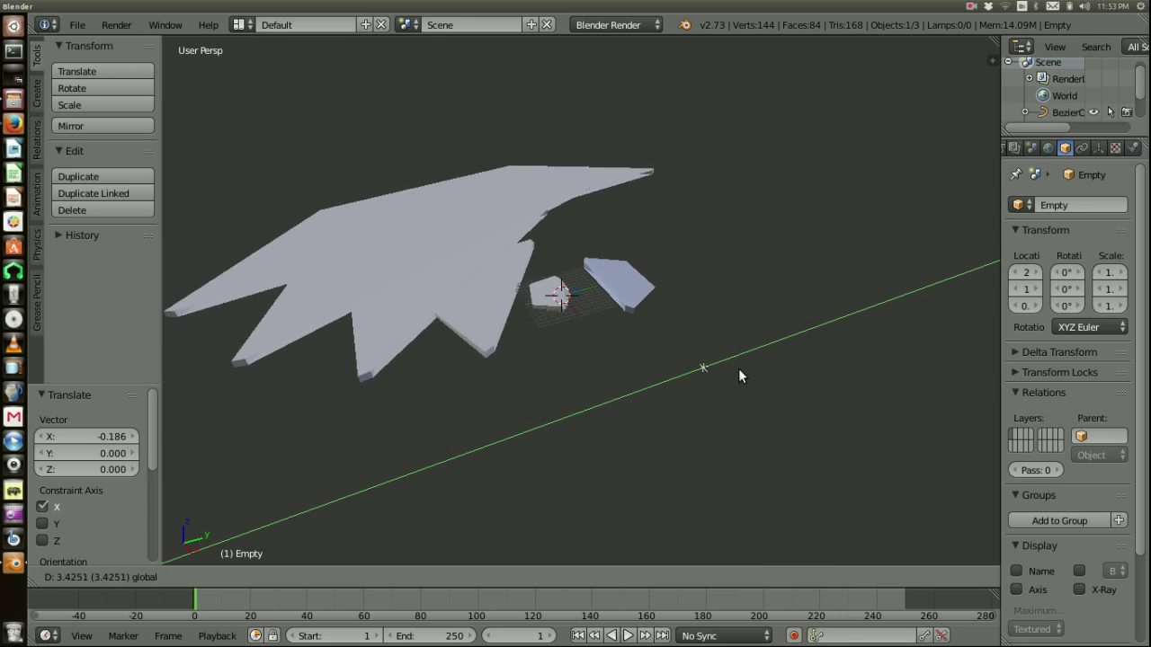
left_click(620, 411)
middle_click_drag(552, 361, 712, 393)
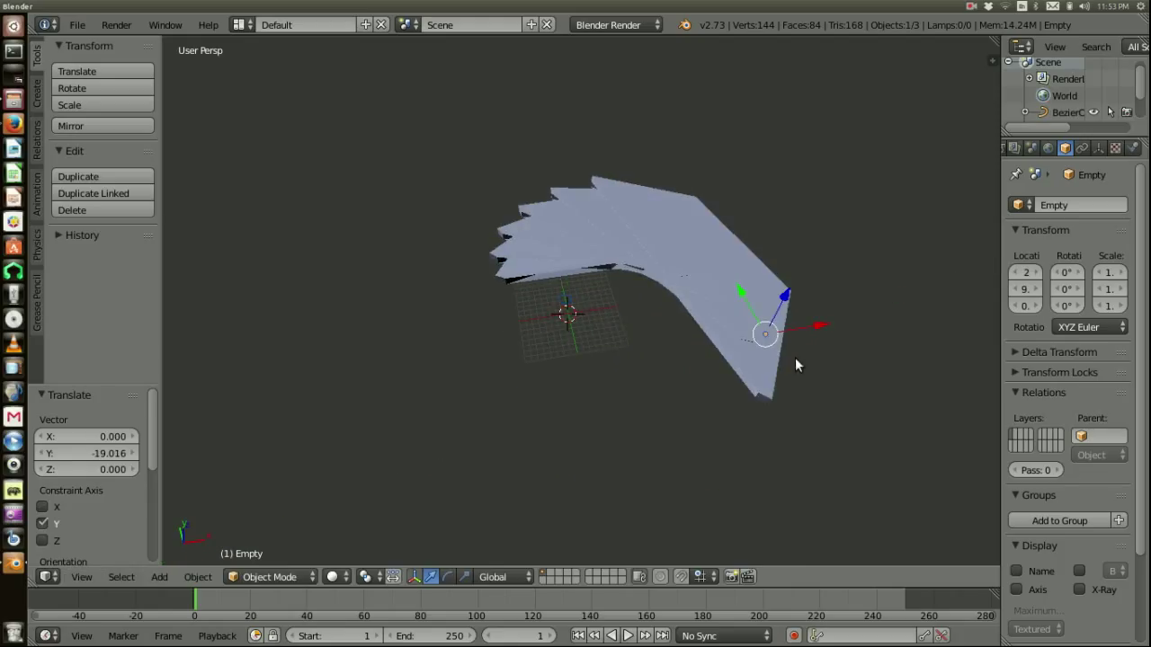
mouse_move(818, 332)
left_mouse_down()
mouse_move(796, 328)
mouse_move(831, 335)
mouse_move(819, 337)
left_mouse_up()
Step: Select the Bezier circle and move it along negative Y past the origin and about 1.3 units along X
scroll(604, 332, "up", 5)
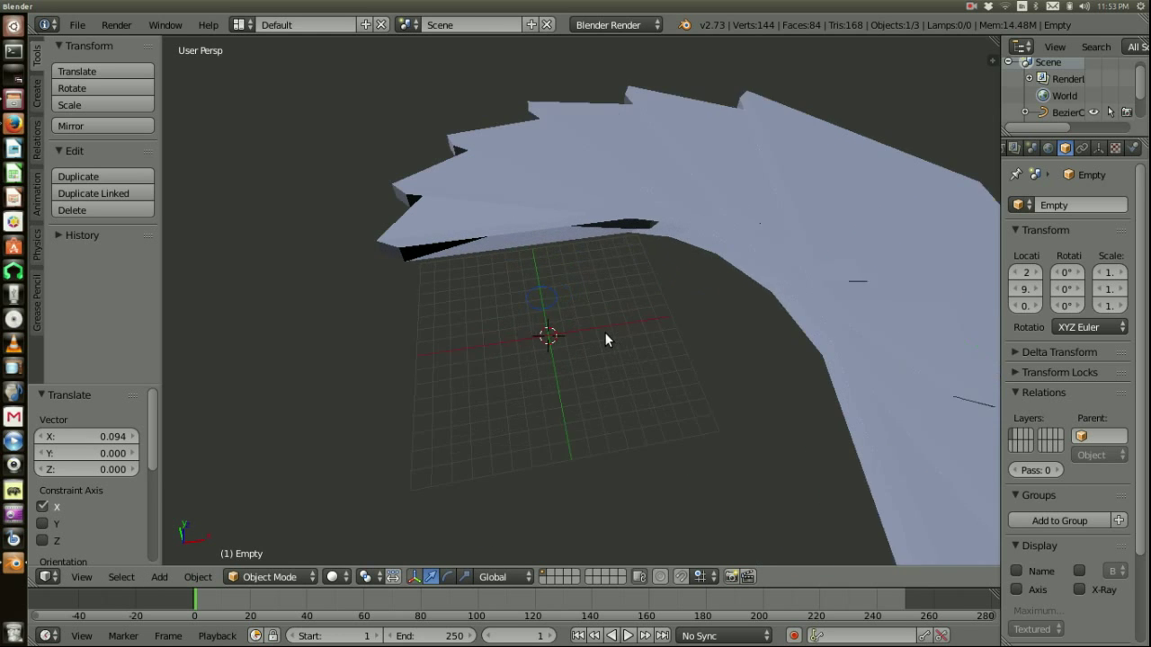
right_click(538, 305)
mouse_move(537, 306)
middle_mouse_down()
mouse_move(548, 326)
mouse_move(560, 307)
middle_mouse_up()
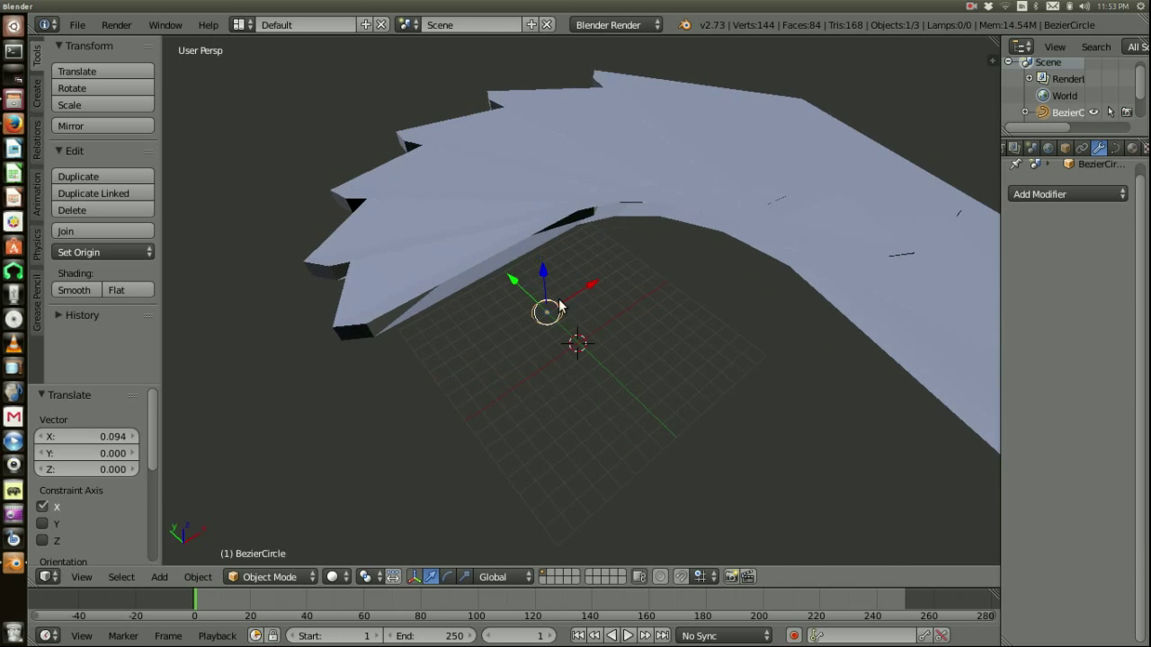
left_click_drag(517, 287, 662, 332)
Step: Select the Empty and try moving it about -21.5 units along X
middle_click_drag(604, 380, 788, 288)
right_click(937, 234)
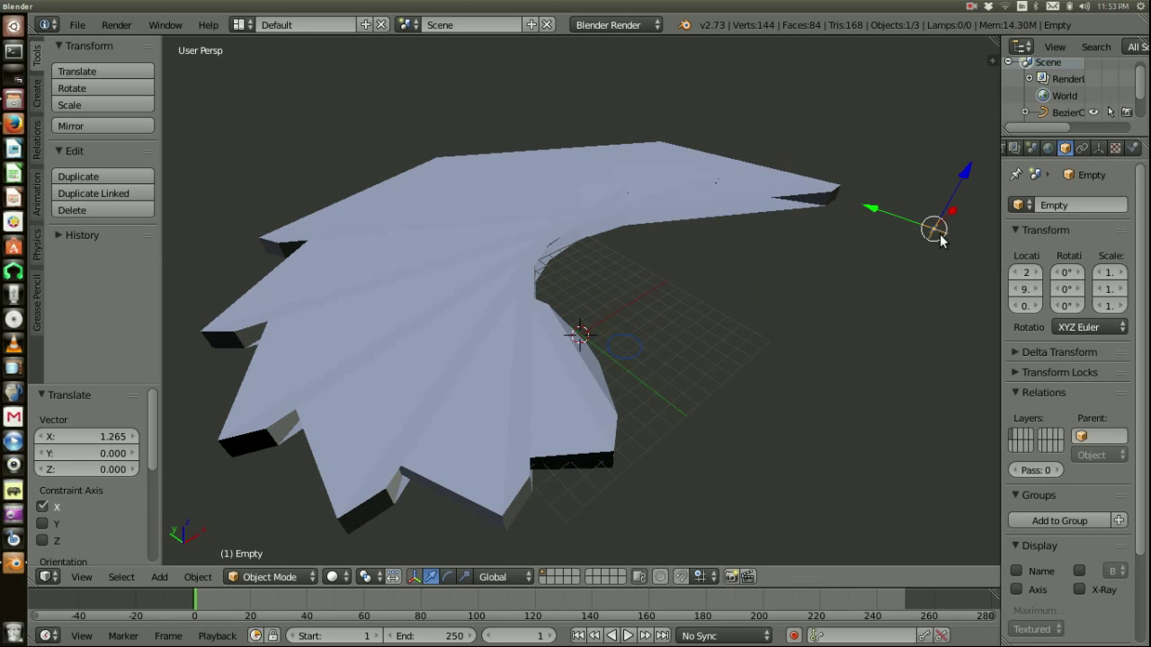
key("g")
key("x")
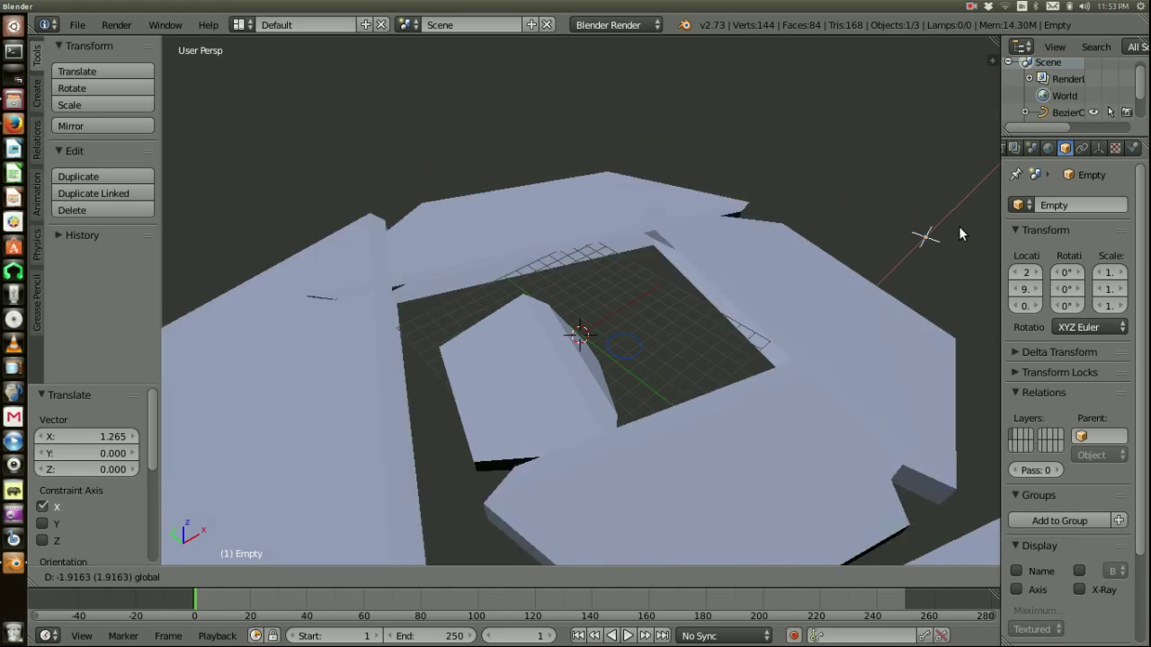
left_click(818, 333)
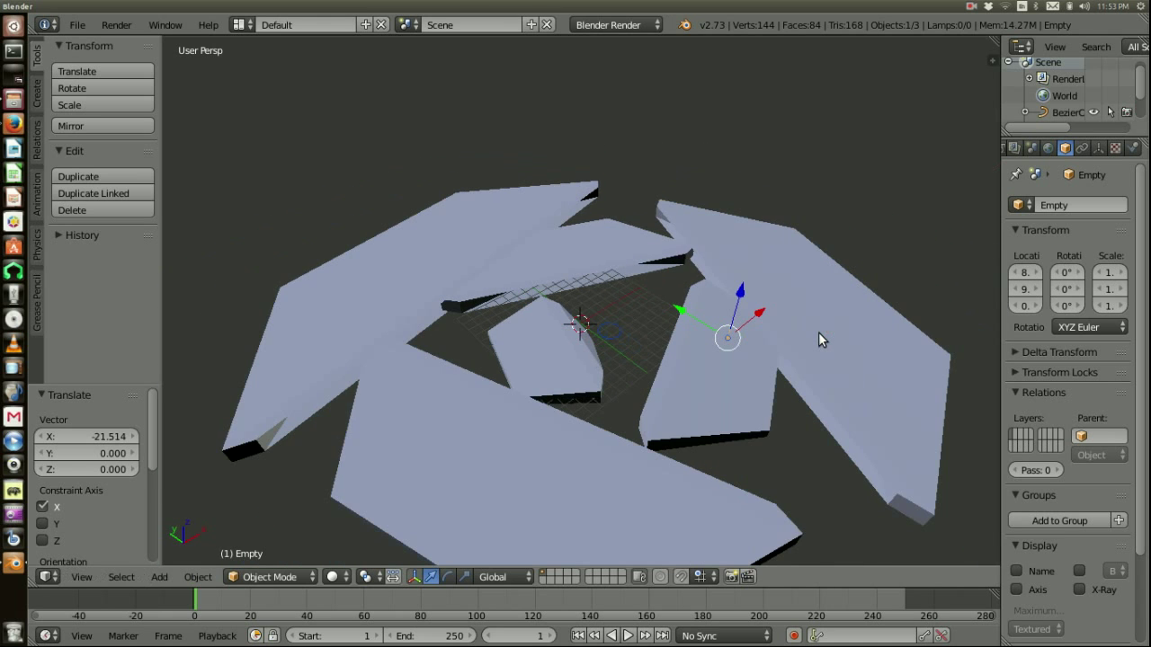
Step: Undo the Empty's last move along X
key("ctrl+z")
key("ctrl+z")
key("ctrl+z")
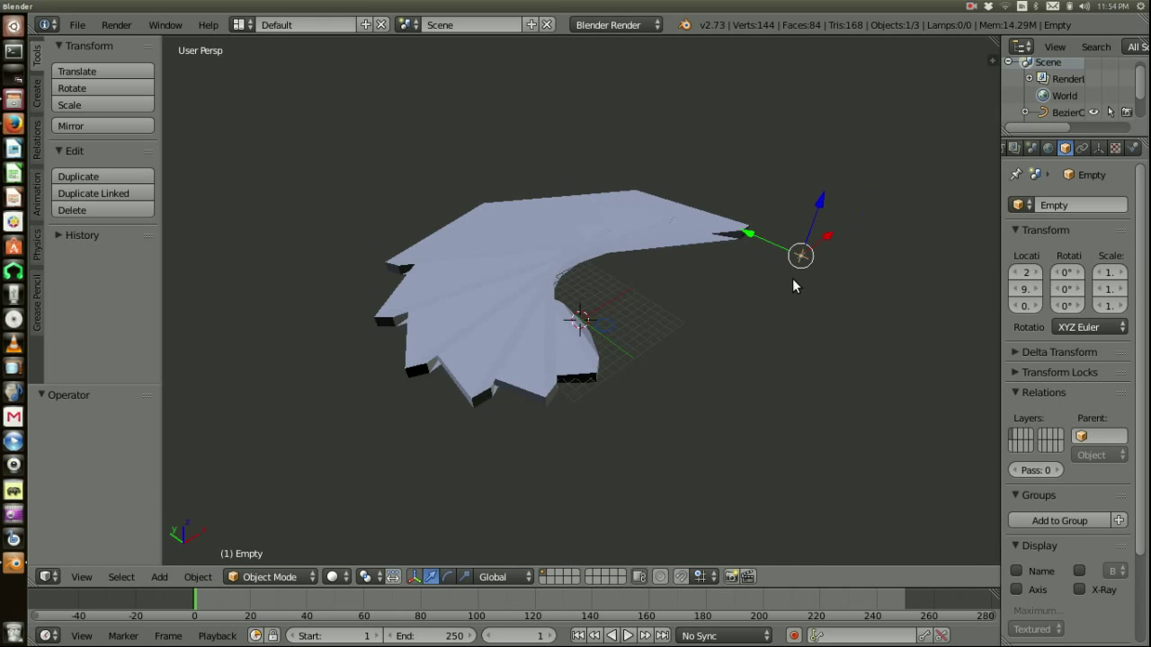
key("ctrl+z")
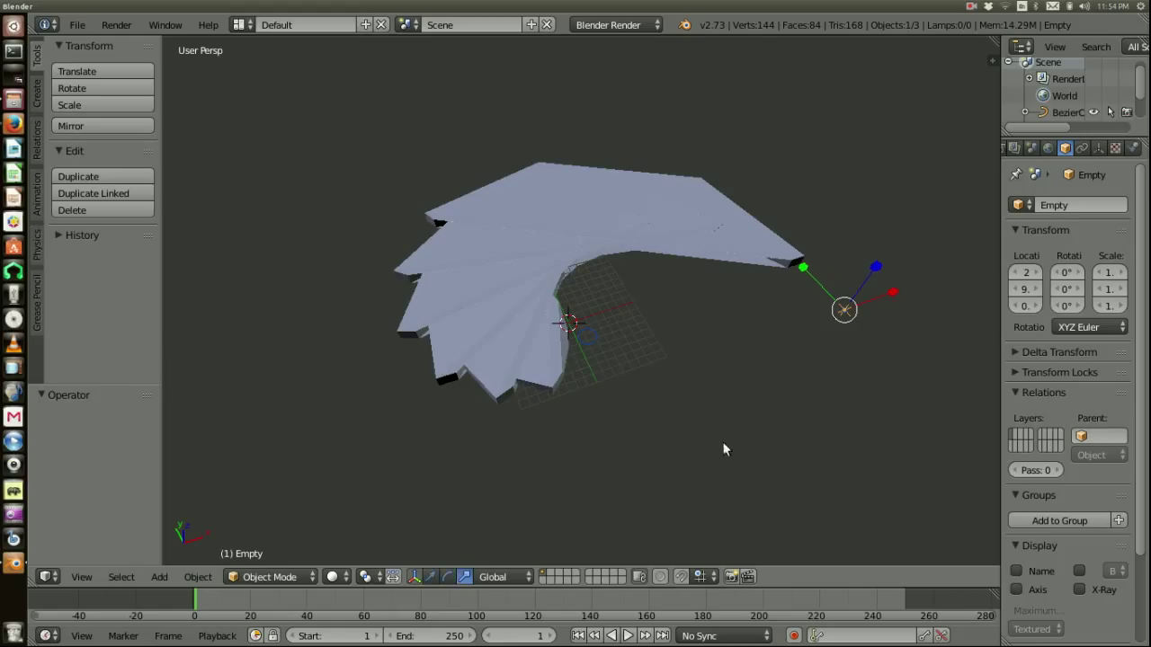
Step: Scale the Empty by about 0.93 along Y
key("s")
key("y")
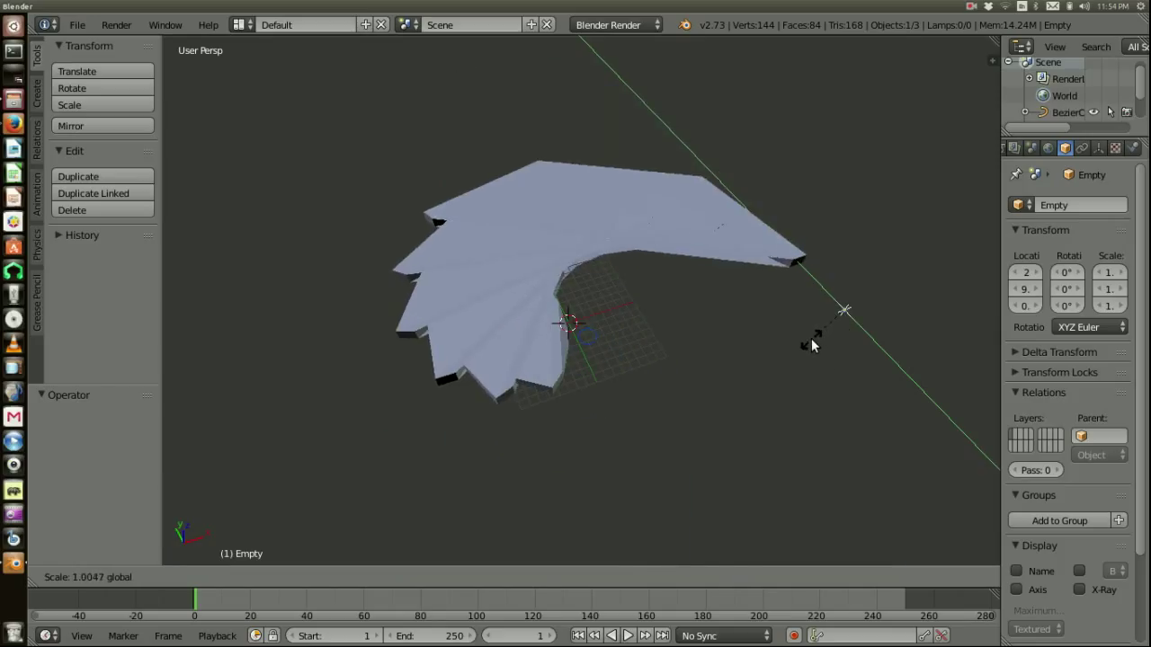
left_click(814, 331)
Step: Try scaling the Empty down along Z and undo that scaling
key("s")
key("z")
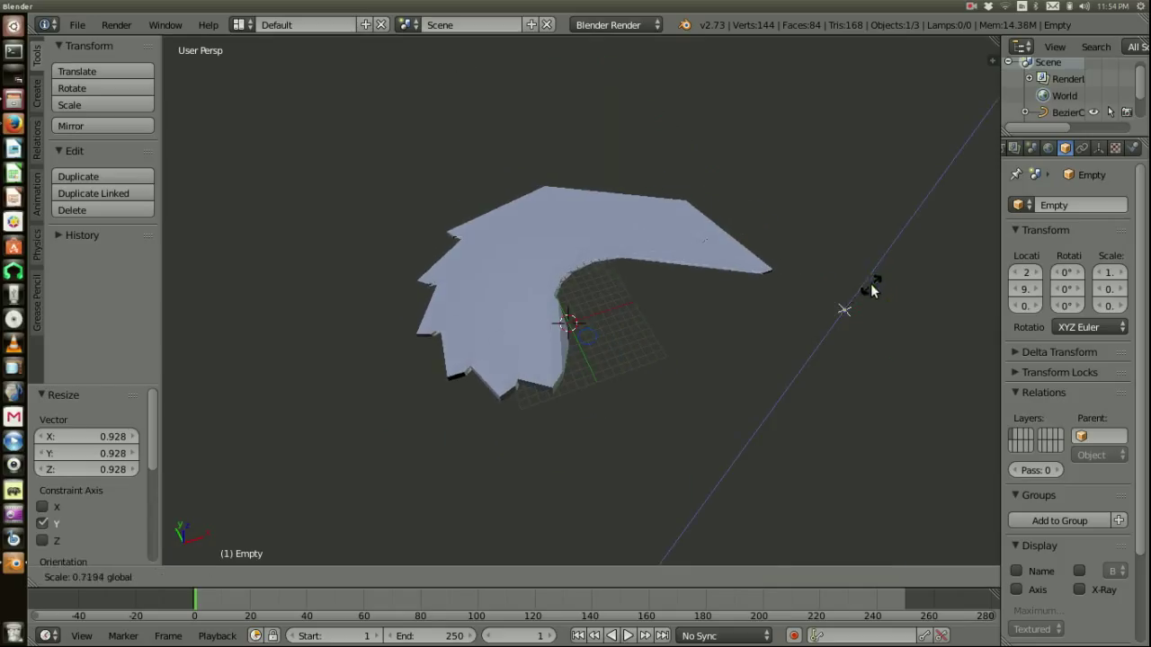
left_click_drag(868, 283, 875, 272)
key("ctrl+z")
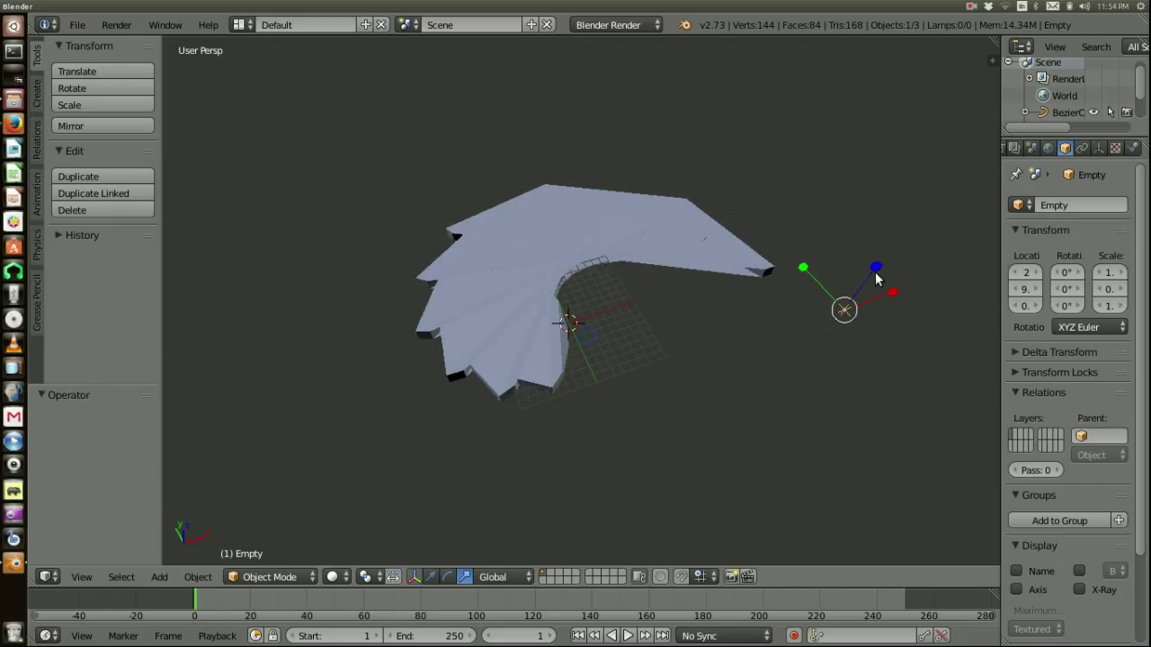
Step: Scale the Empty along Y once more by about 0.92
key("s")
key("y")
left_click(813, 297)
Step: Select the Bezier circle and try scaling it about 1.25 along X, 1.13 along Y, and more than 2.2 along X
right_click(606, 340)
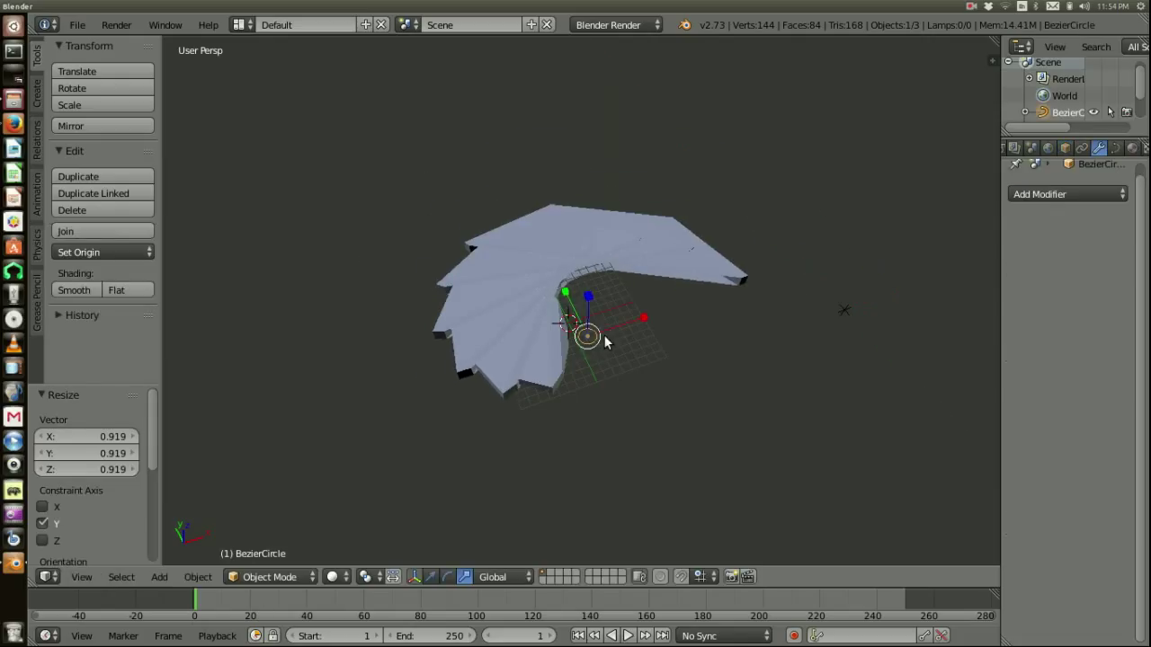
key("s")
key("x")
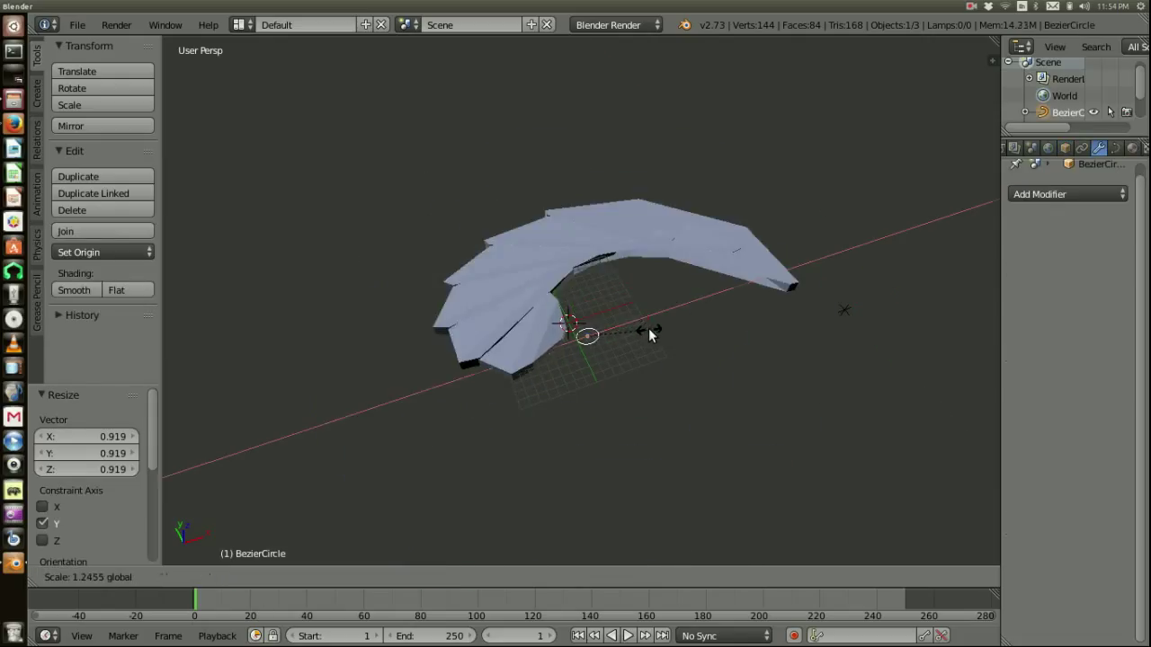
left_click(648, 328)
key("s")
key("y")
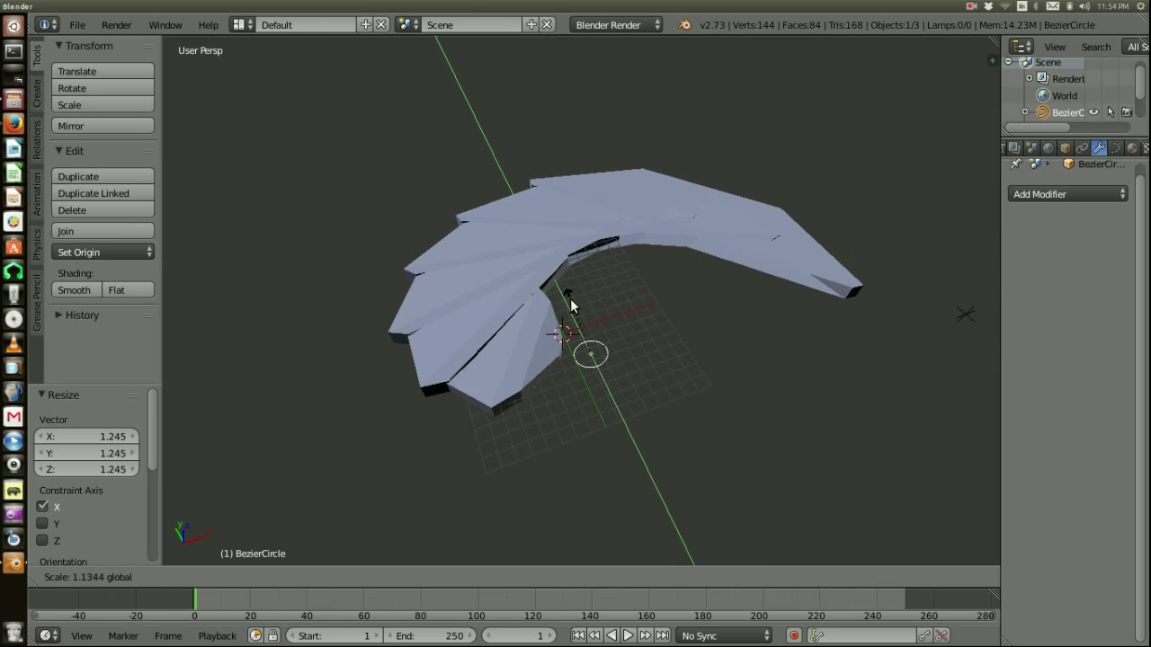
left_click(571, 306)
key("s")
key("x")
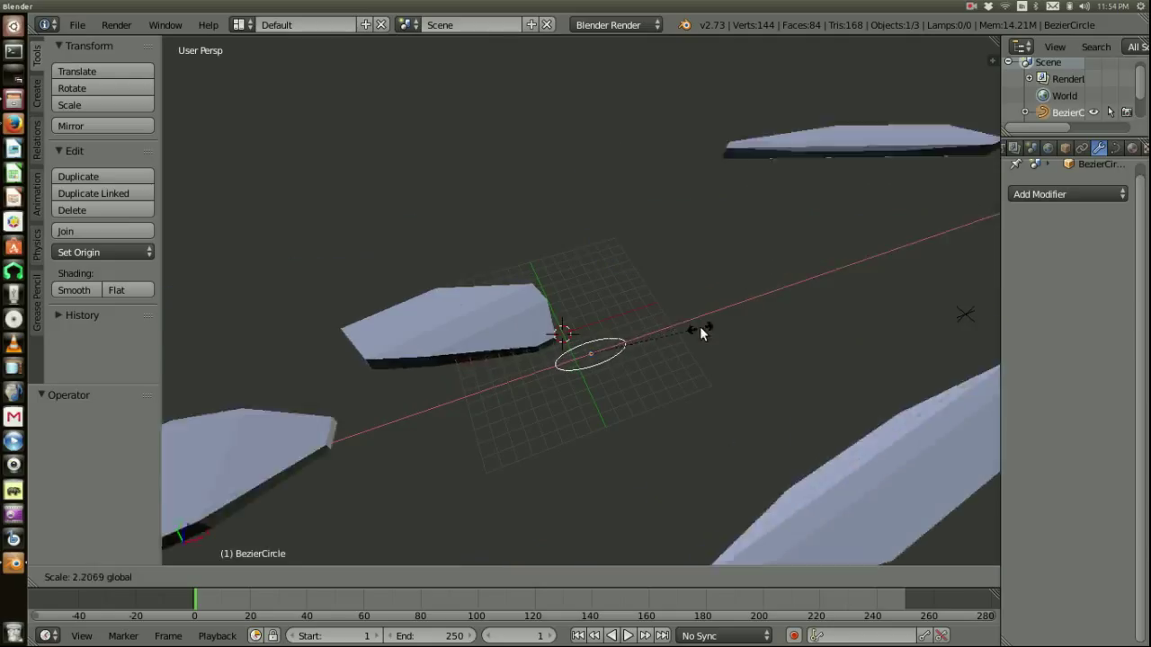
left_click(710, 331)
Step: Undo the Bezier circle's X and Y scaling and scale it by about 2.84 along Z
key("ctrl+z")
key("ctrl+z")
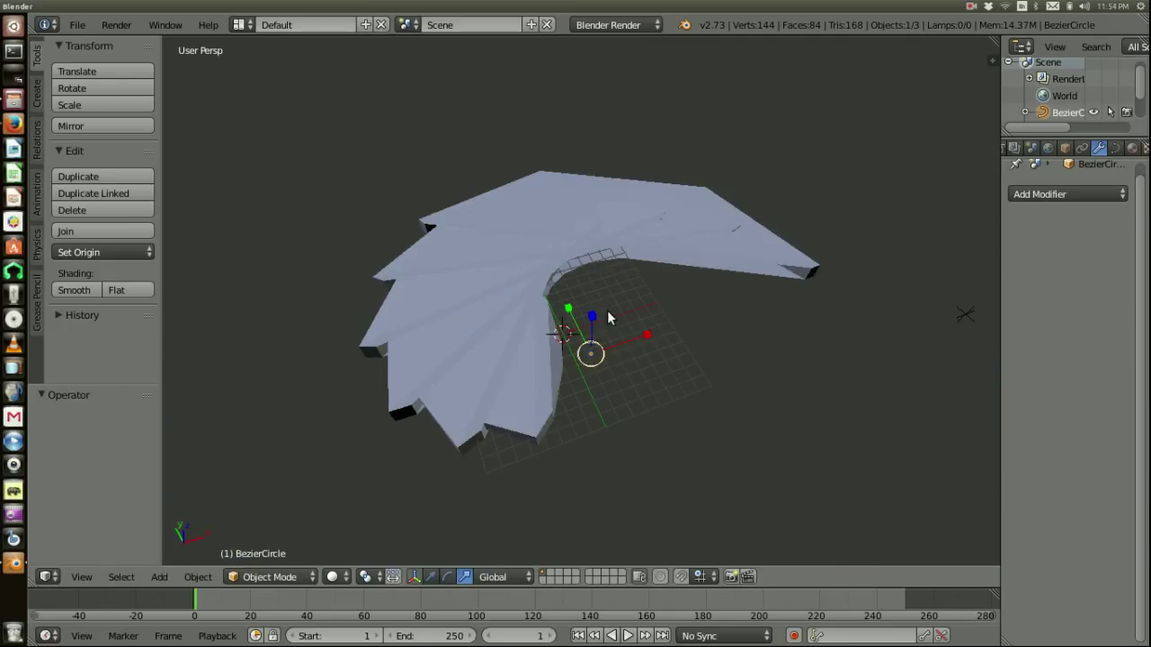
left_click(600, 243)
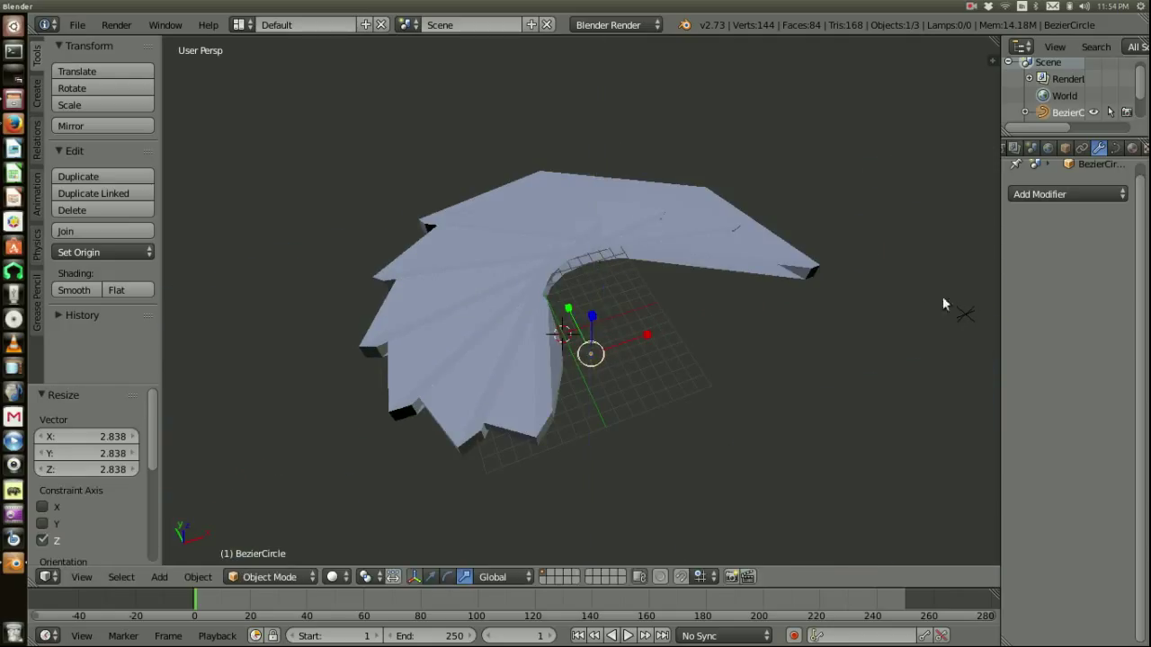
Step: Select the Empty and move it freely by about 1.24 in X, 1.15 in Y and 1.24 in Z
right_click(965, 314)
key("g")
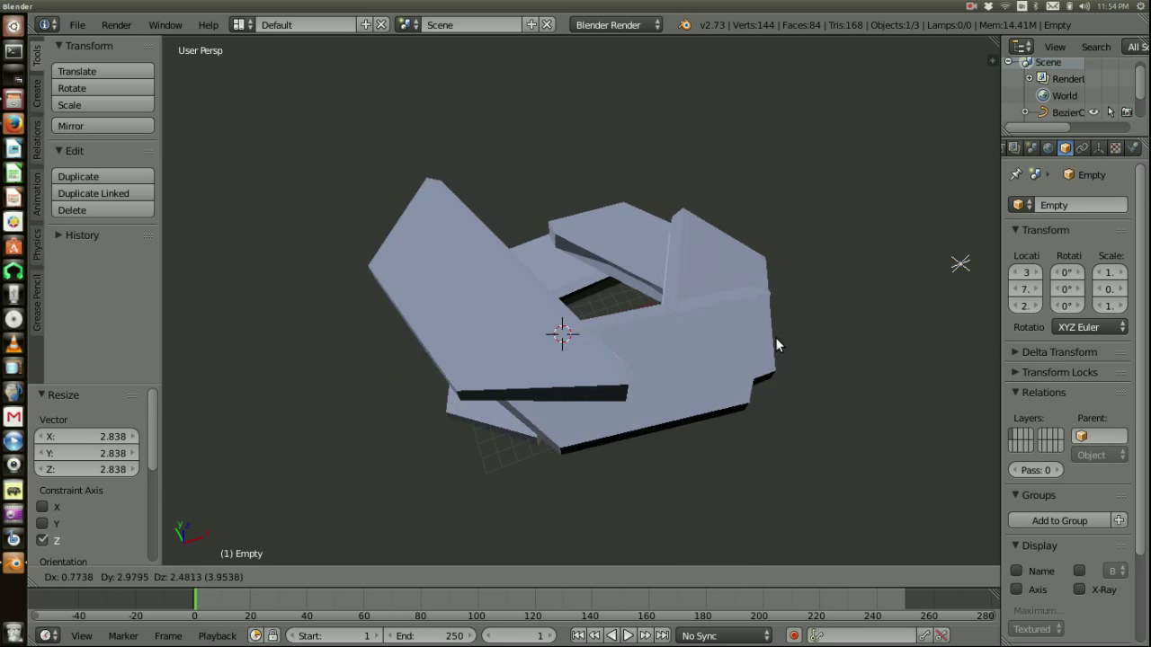
left_click(789, 362)
Step: Move the Empty about -1.46 units along X
middle_click_drag(761, 361, 679, 332)
scroll(678, 331, "down", 5)
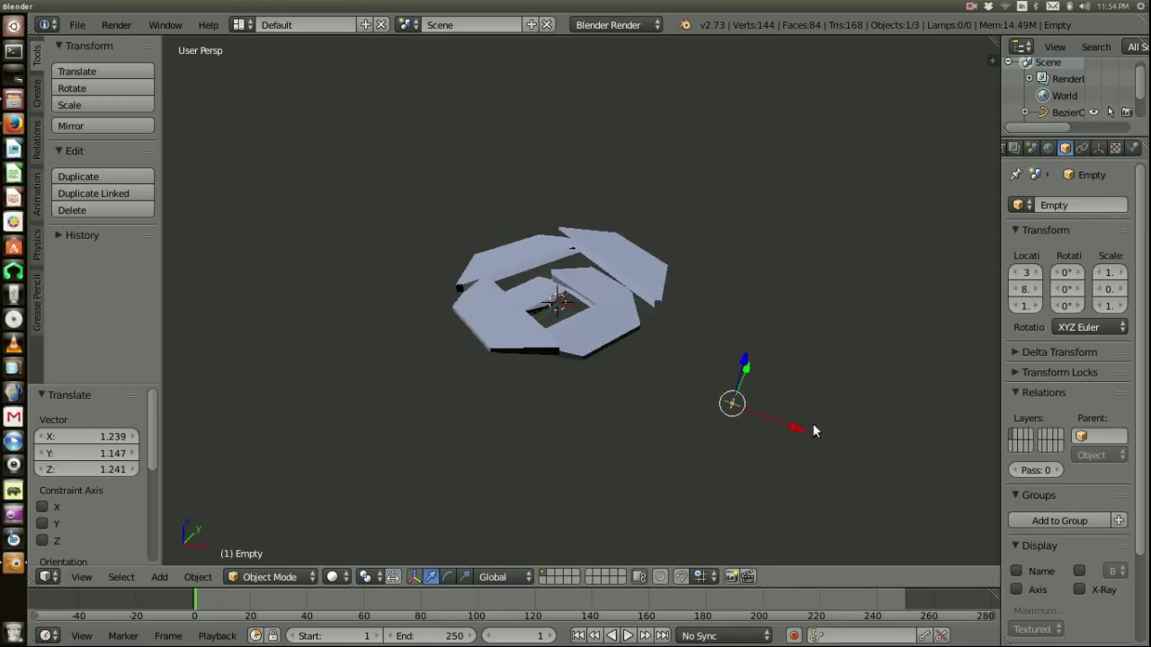
key("g")
key("x")
left_click(760, 397)
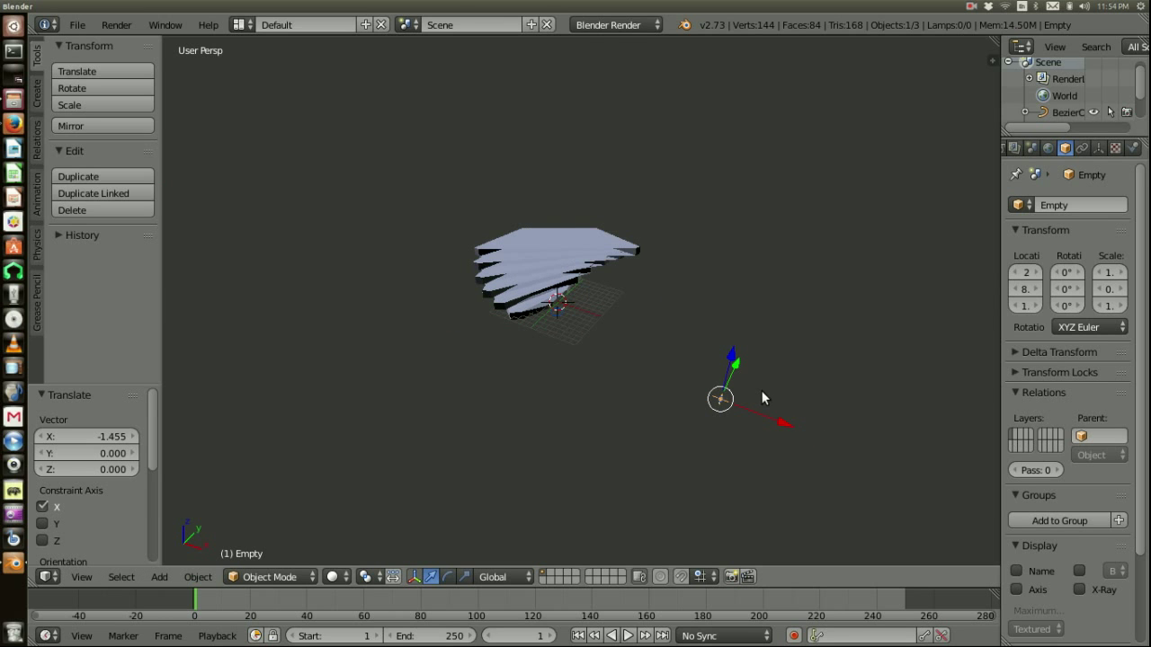
Step: Select the Bezier circle and examine it in Edit Mode
middle_click_drag(741, 357, 763, 378)
scroll(727, 372, "up", 5)
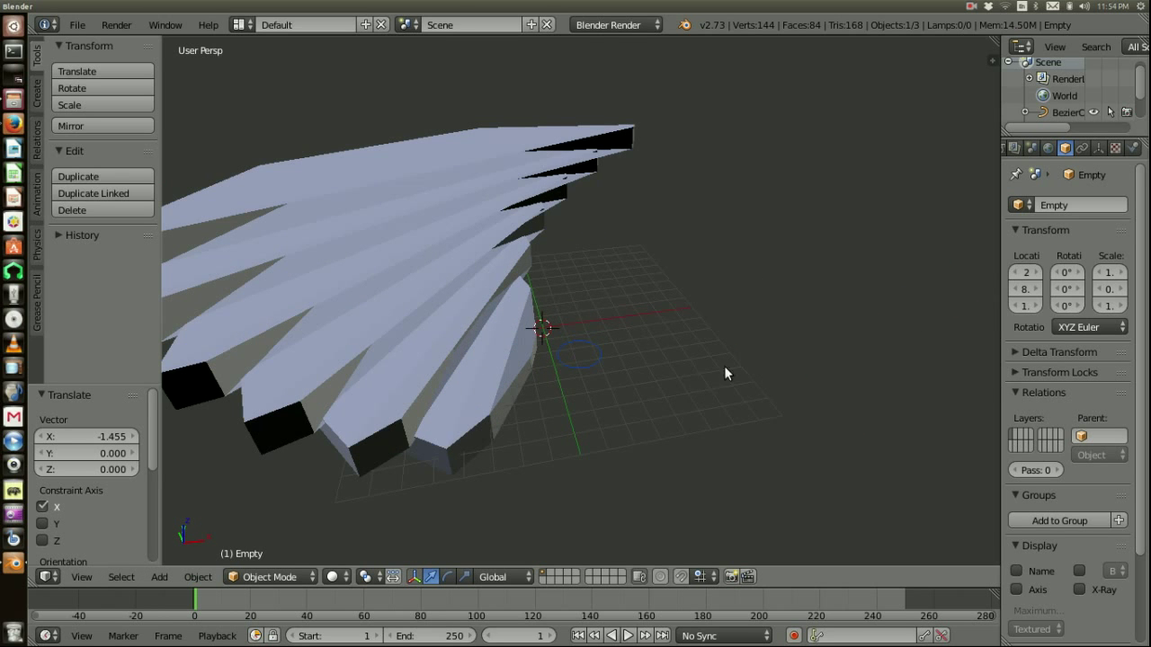
right_click(596, 358)
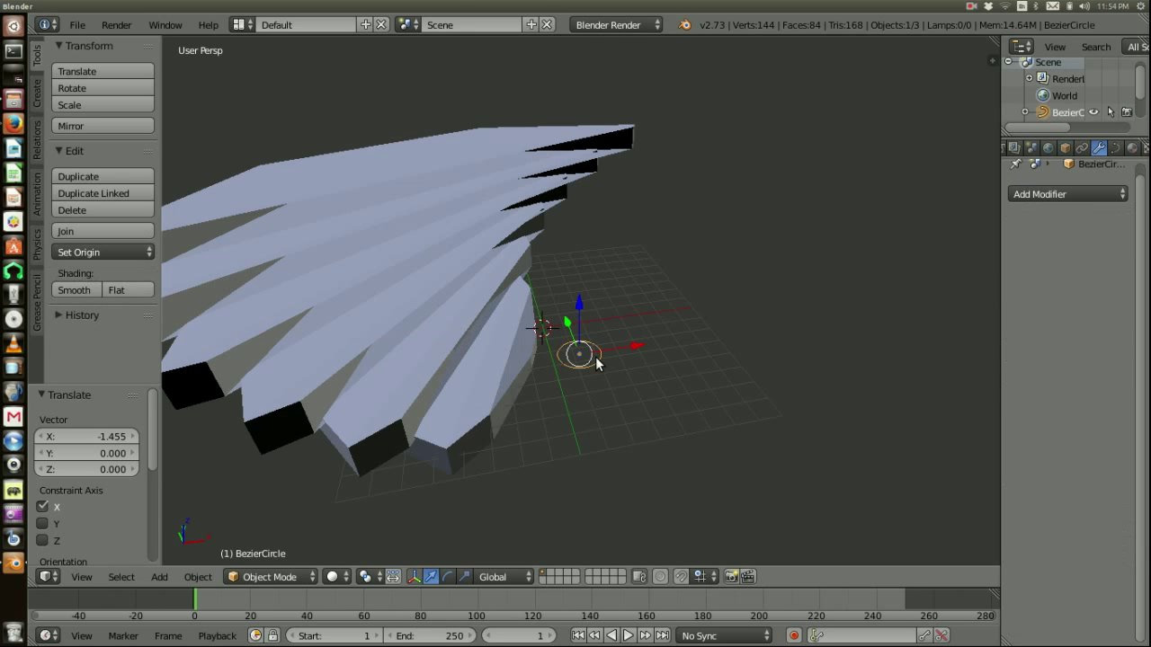
key("Tab")
key("Tab")
Step: Shift the hull's whole mesh along negative Y in Edit Mode and return to Object Mode
right_click(505, 329)
key("Tab")
scroll(630, 392, "down", 6)
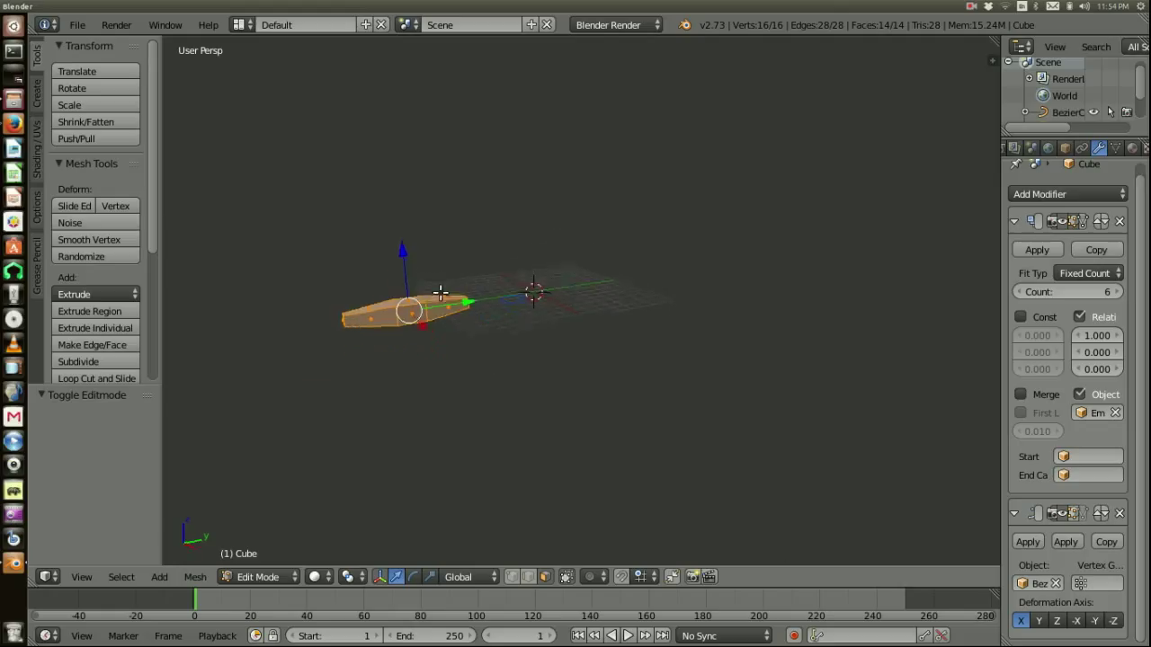
left_click_drag(452, 303, 387, 322)
key("Tab")
Step: Move the hull array about -4.3 units along X
middle_click_drag(394, 326, 508, 306)
left_click_drag(575, 350, 531, 365)
right_click(575, 339)
Step: Select the Empty and raise it about 5.2 units along Z
right_click(703, 255)
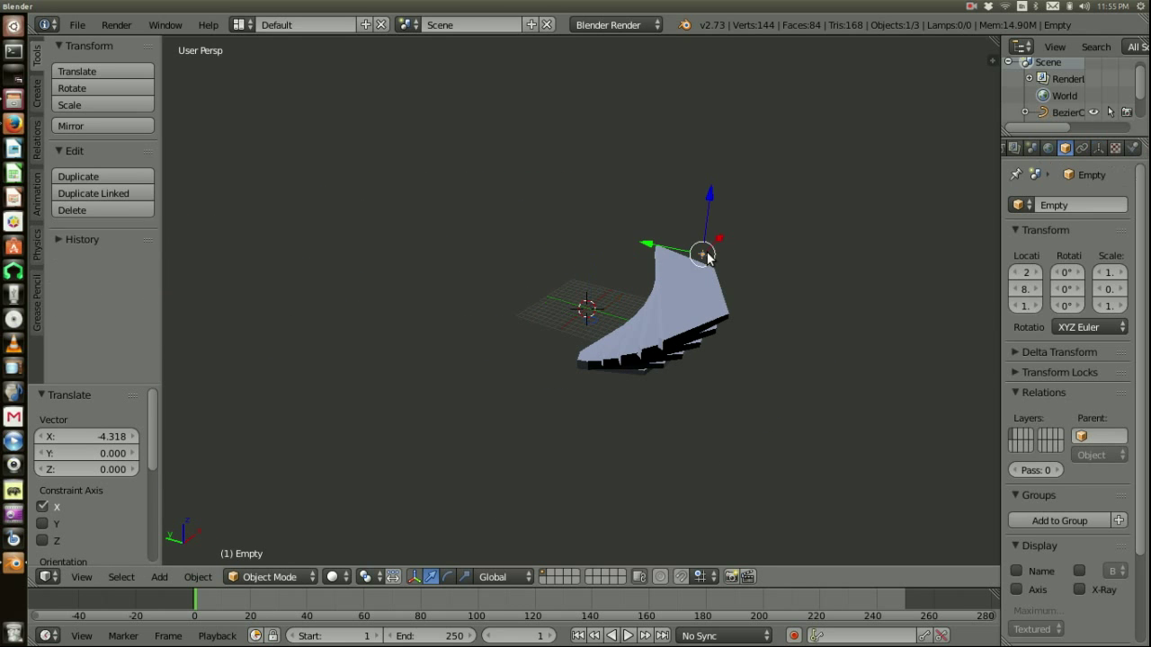
left_click_drag(710, 213, 715, 187)
middle_click_drag(780, 280, 859, 292)
key("g")
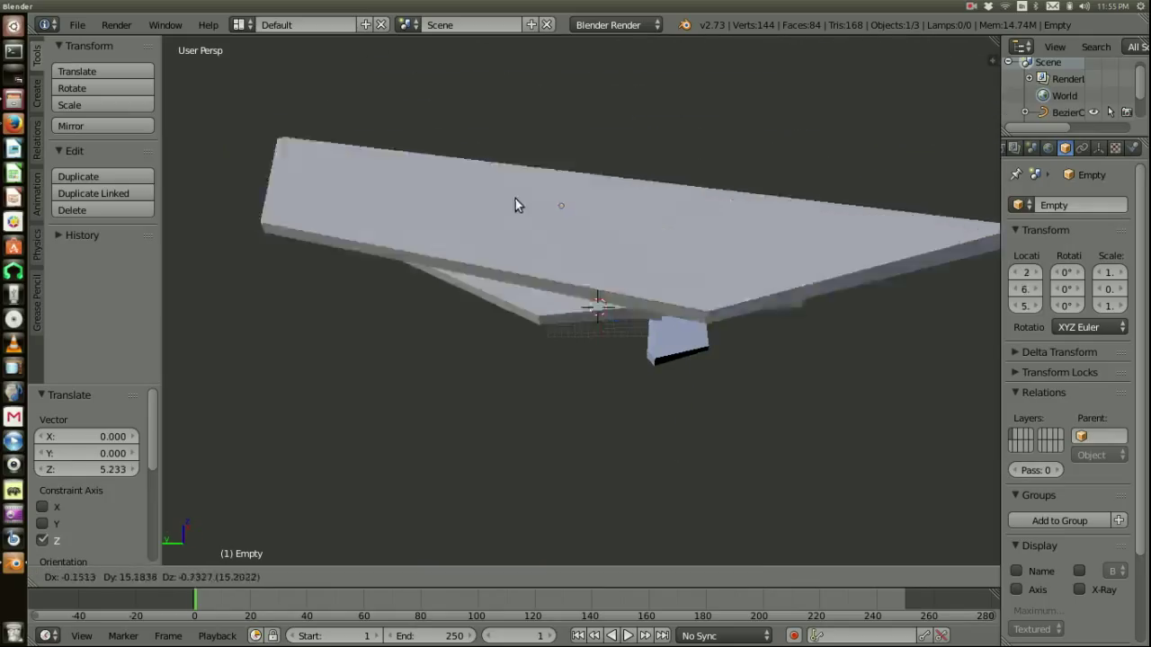
mouse_move(537, 217)
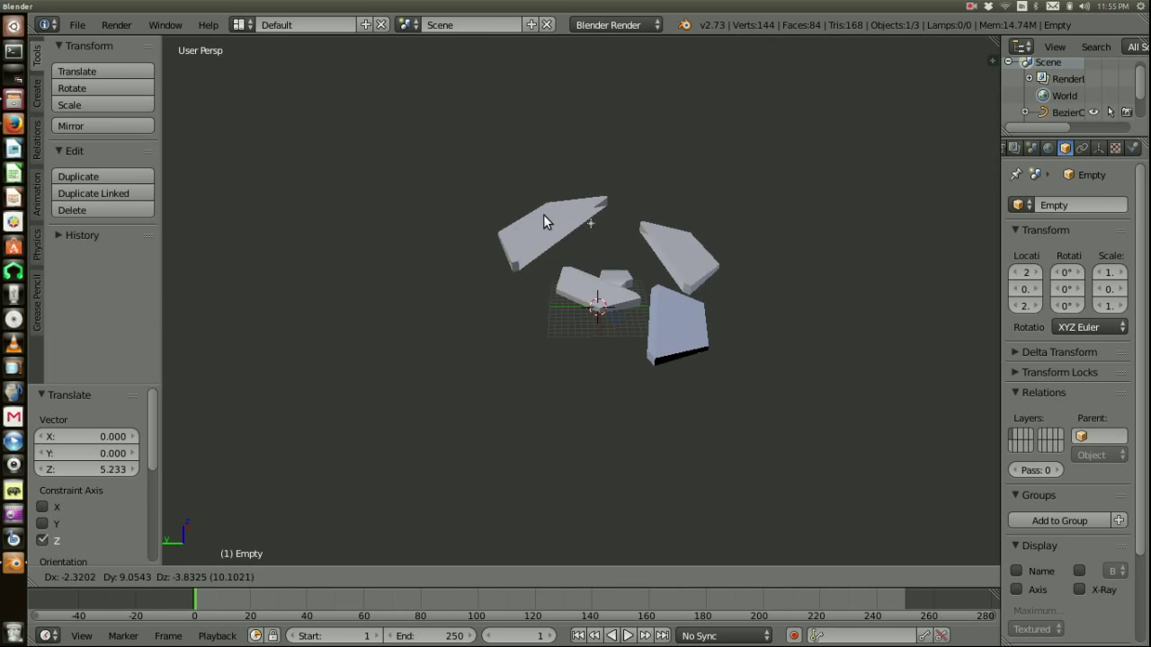
key("z")
right_click(561, 264)
Step: Lower the Empty about 4.2 units along Z
middle_click_drag(563, 262, 520, 173)
left_click_drag(534, 144, 596, 249)
middle_click_drag(597, 249, 644, 227)
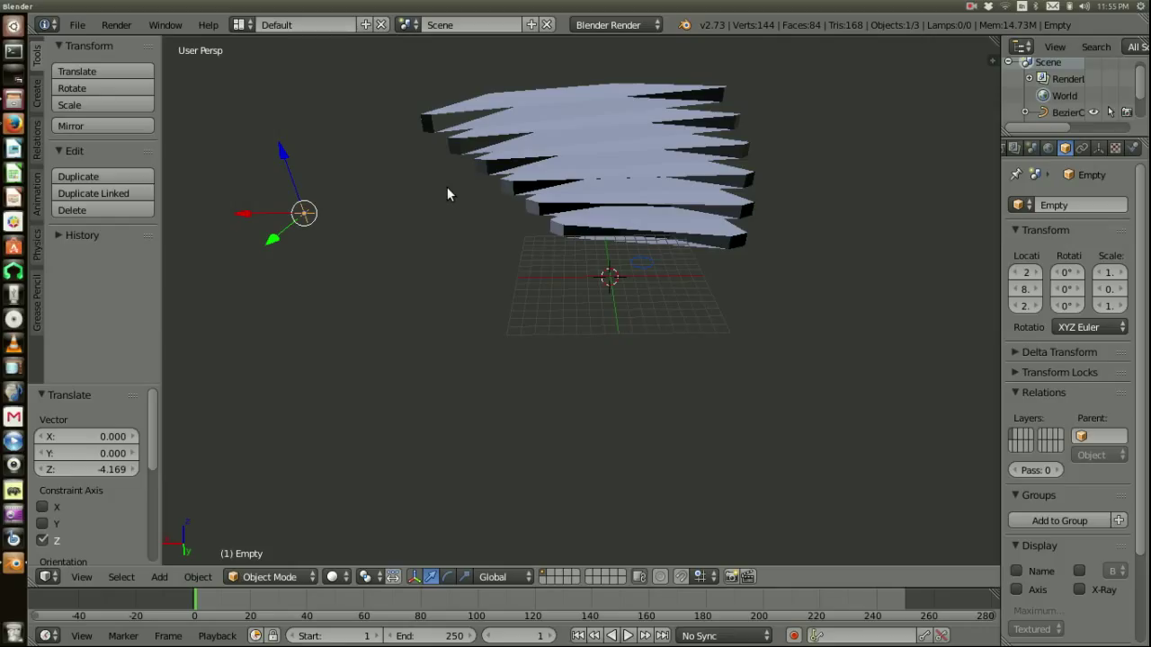
Step: Move the Empty further along Y and lower it about 2.2 units along Z
left_click_drag(273, 237, 216, 362)
middle_click_drag(417, 273, 663, 275)
scroll(589, 307, "down", 3)
middle_click_drag(584, 311, 842, 308)
mouse_move(879, 367)
left_mouse_down()
mouse_move(868, 367)
mouse_move(890, 384)
mouse_move(872, 375)
left_mouse_up()
middle_click_drag(795, 286, 721, 342)
left_click_drag(785, 389, 785, 434)
Step: Try repositioning the Empty freely and undo its latest move
key("g")
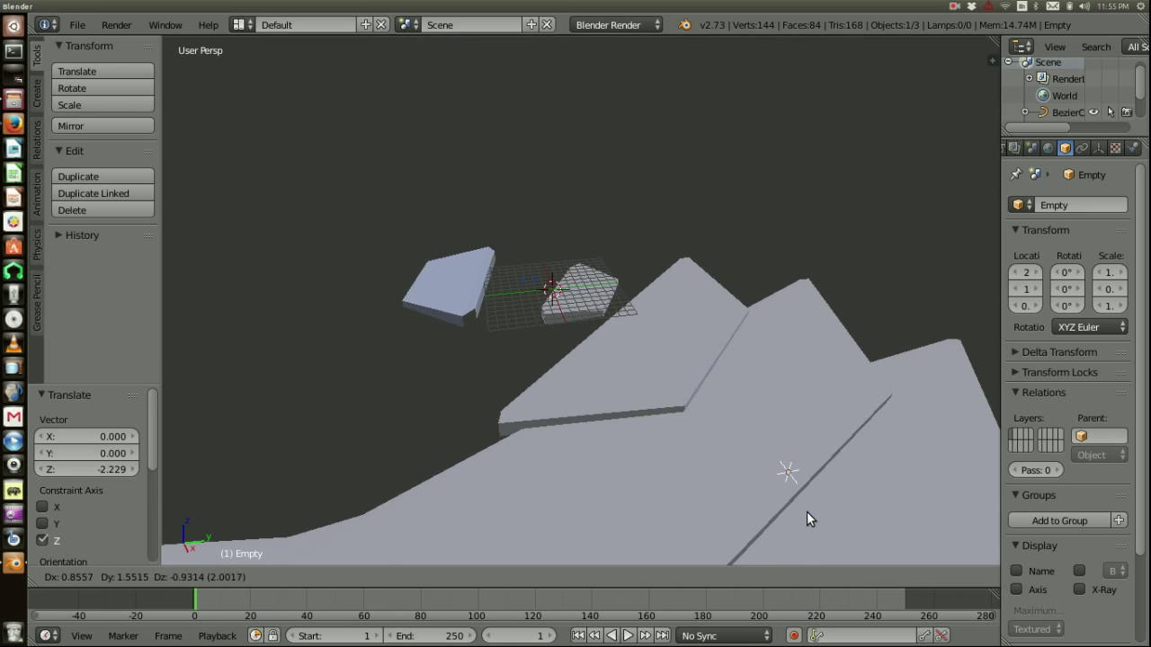
right_click(702, 338)
scroll(703, 338, "down", 7)
middle_click_drag(635, 368, 663, 440)
left_click_drag(659, 379, 700, 434)
key("ctrl+z")
scroll(642, 385, "up", 10)
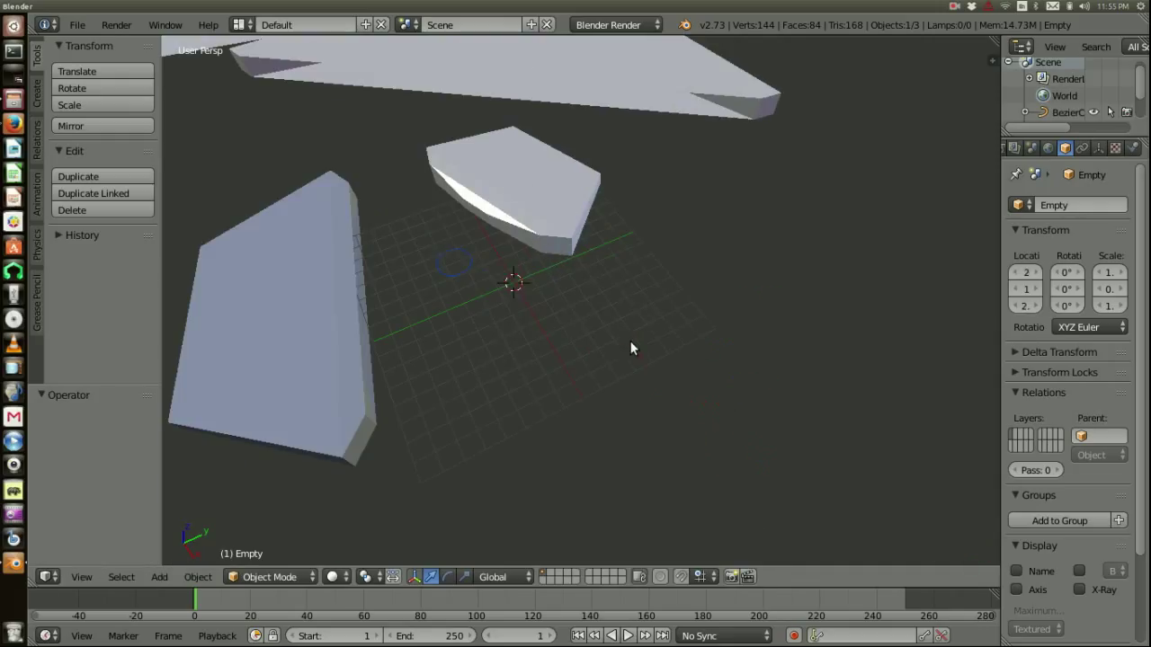
Step: Select the Bezier circle and move it slightly along negative X and about 2.6 units along Y
right_click(475, 267)
key("g")
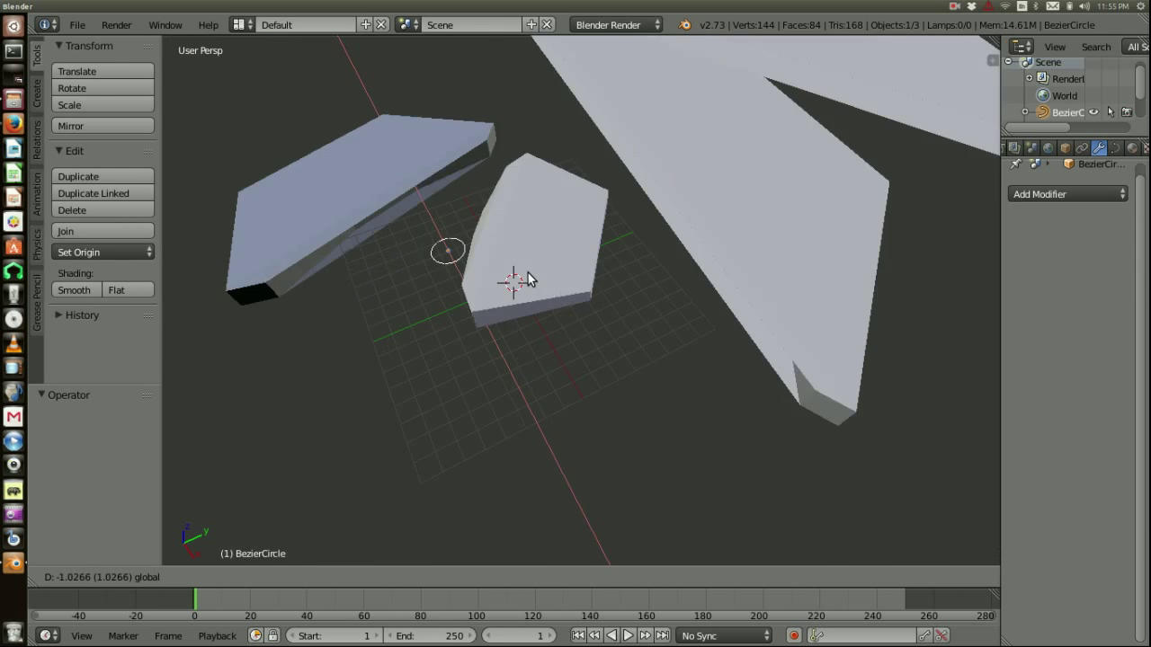
left_click(528, 274)
key("g")
key("y")
left_click_drag(536, 240, 535, 240)
scroll(537, 256, "down", 5)
middle_click_drag(549, 319, 558, 244)
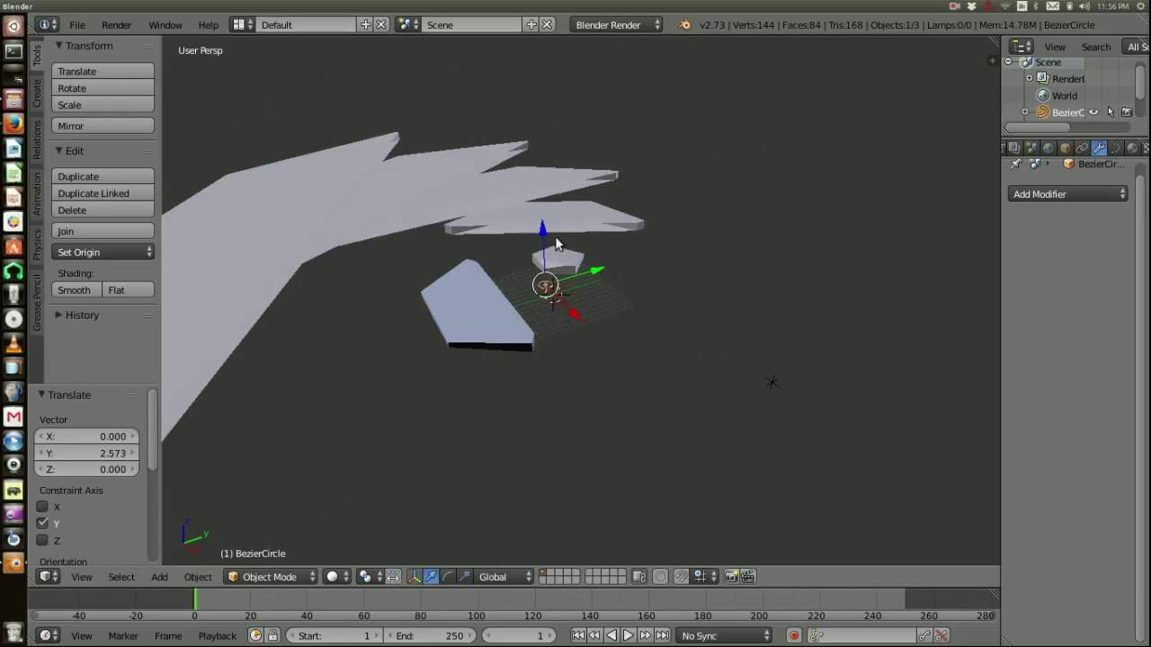
Step: Lower the Bezier circle about 4.1 units along Z and move it about 106 units along Y
key("g")
key("z")
left_click(544, 260)
key("g")
key("y")
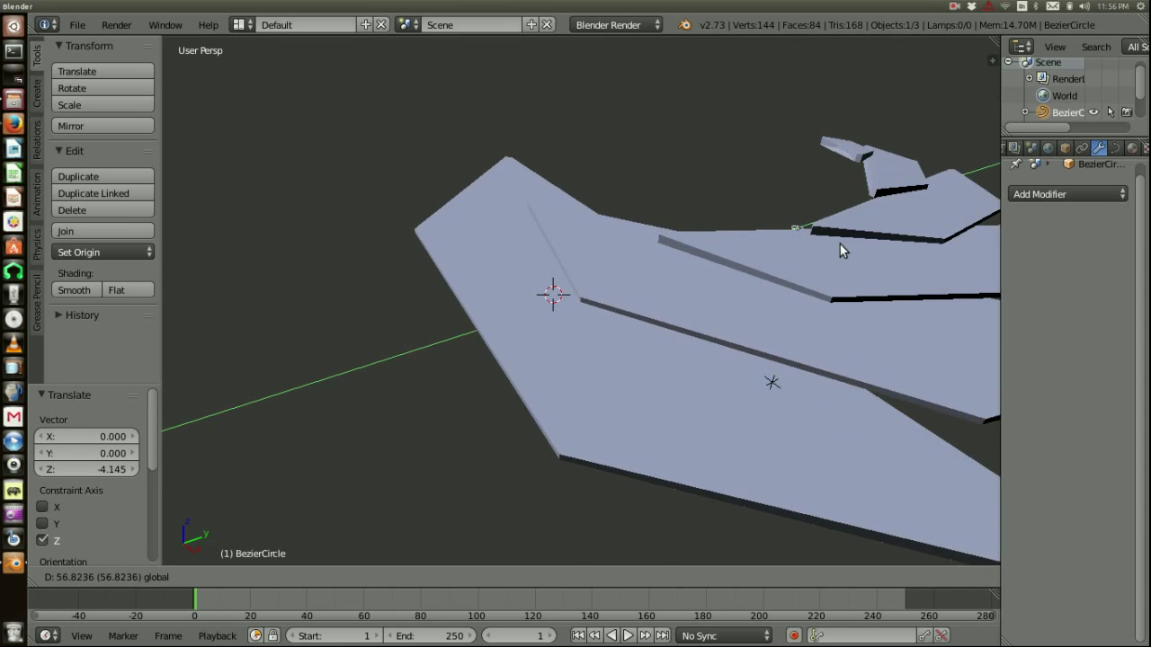
left_click(958, 200)
scroll(969, 189, "down", 5)
scroll(822, 219, "down", 2)
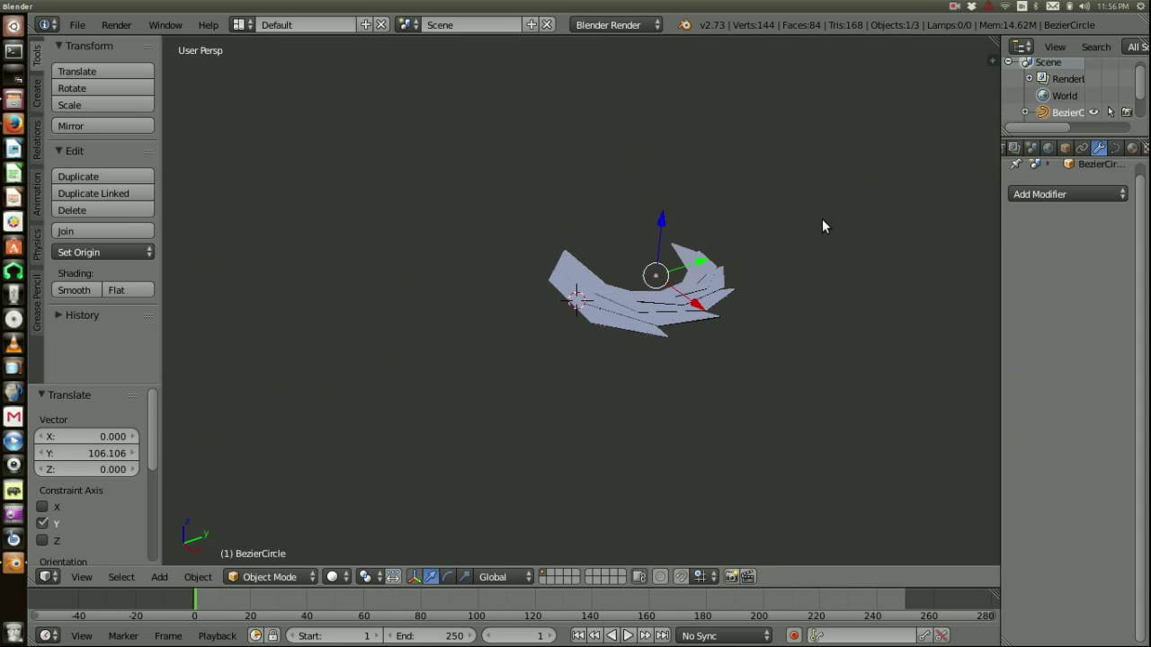
Step: Move the Bezier circle another 190 units or so along Y and about -124.6 units along X
key("g")
key("y")
left_click(815, 233)
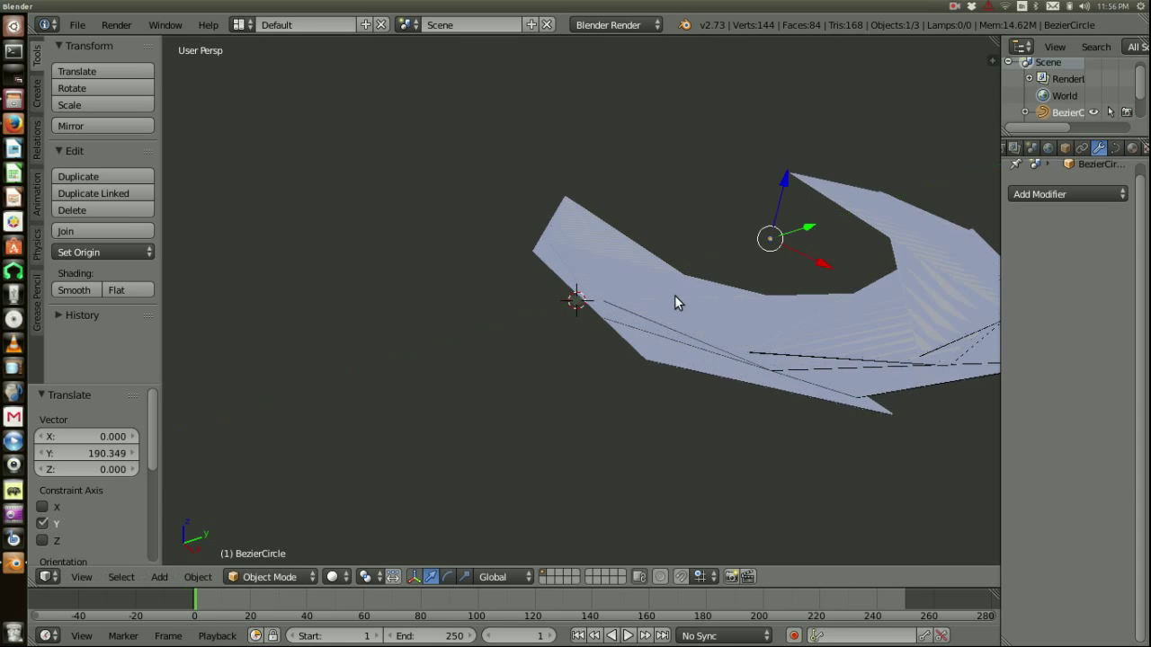
right_click(674, 293)
right_click(769, 241)
key("g")
key("x")
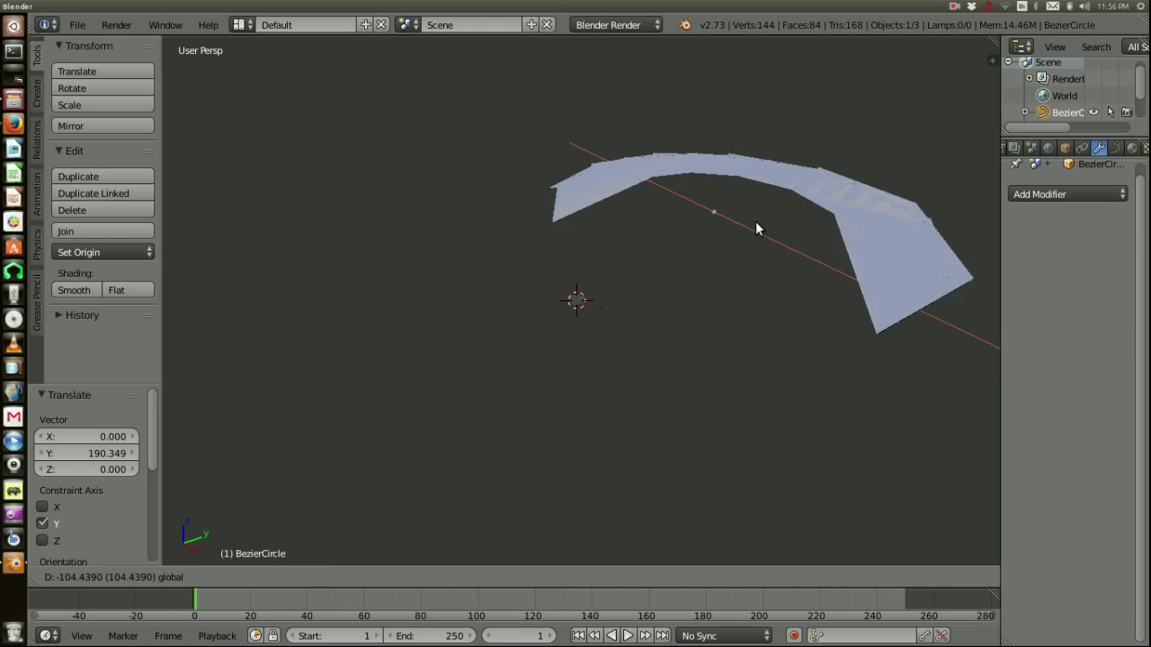
left_click(747, 218)
middle_click_drag(727, 232, 608, 306)
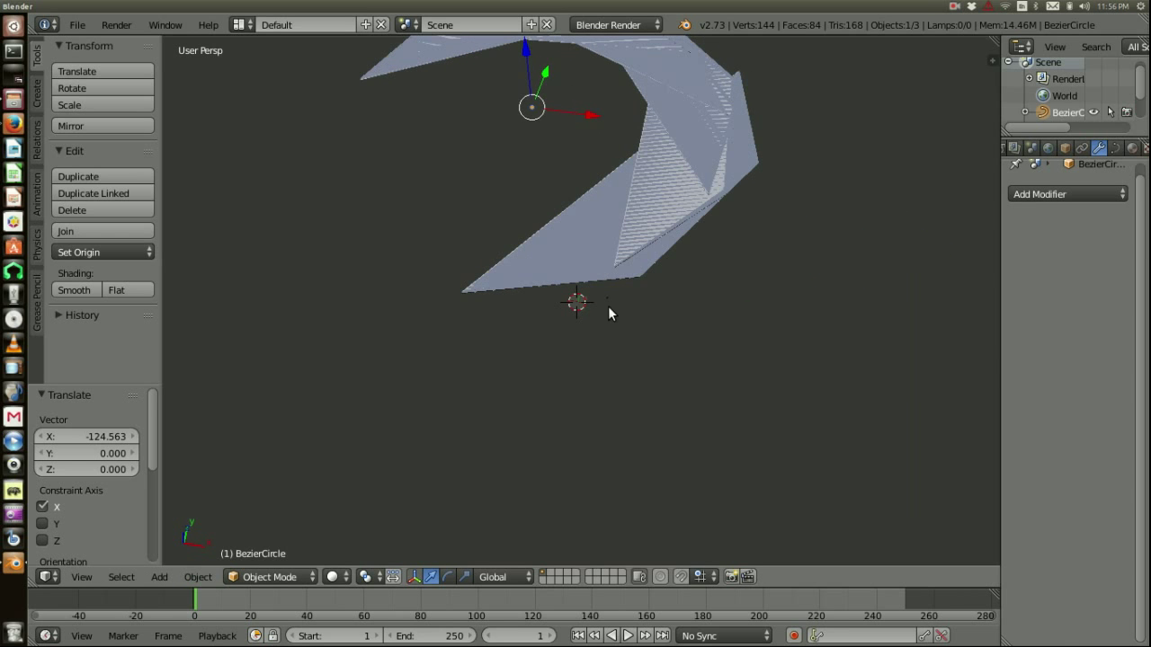
Step: Try moving the Empty far along negative X and undo back to the selected Bezier circle
right_click(608, 307)
key("g")
key("x")
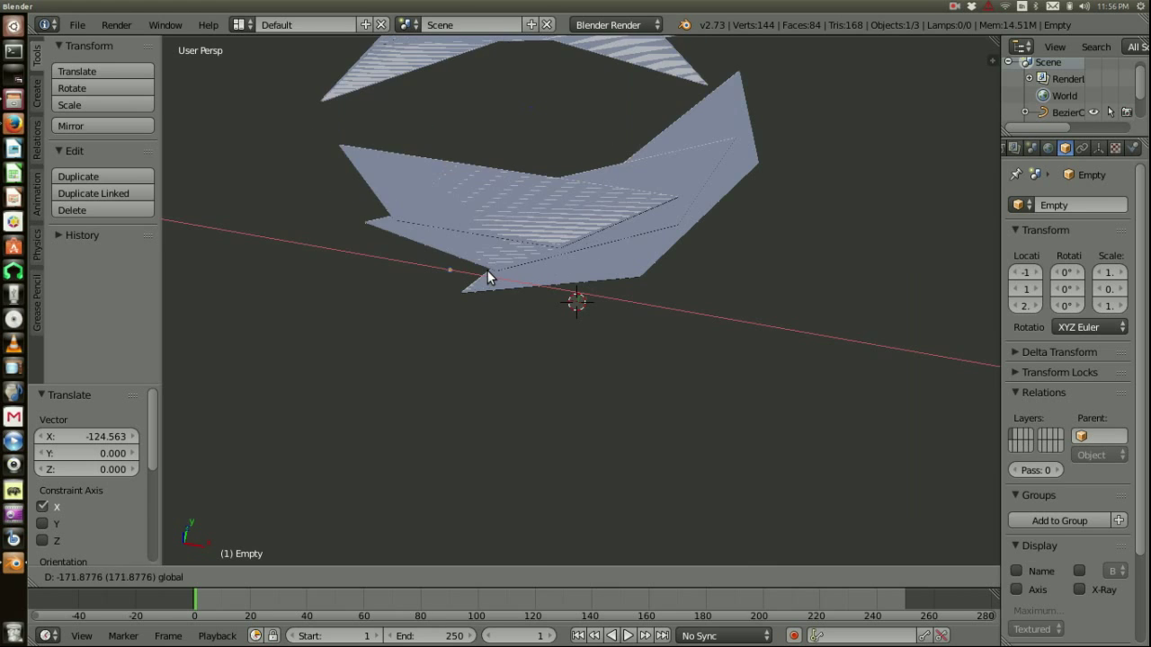
left_click(487, 270)
right_click(634, 193)
key("ctrl+z")
scroll(682, 349, "down", 5)
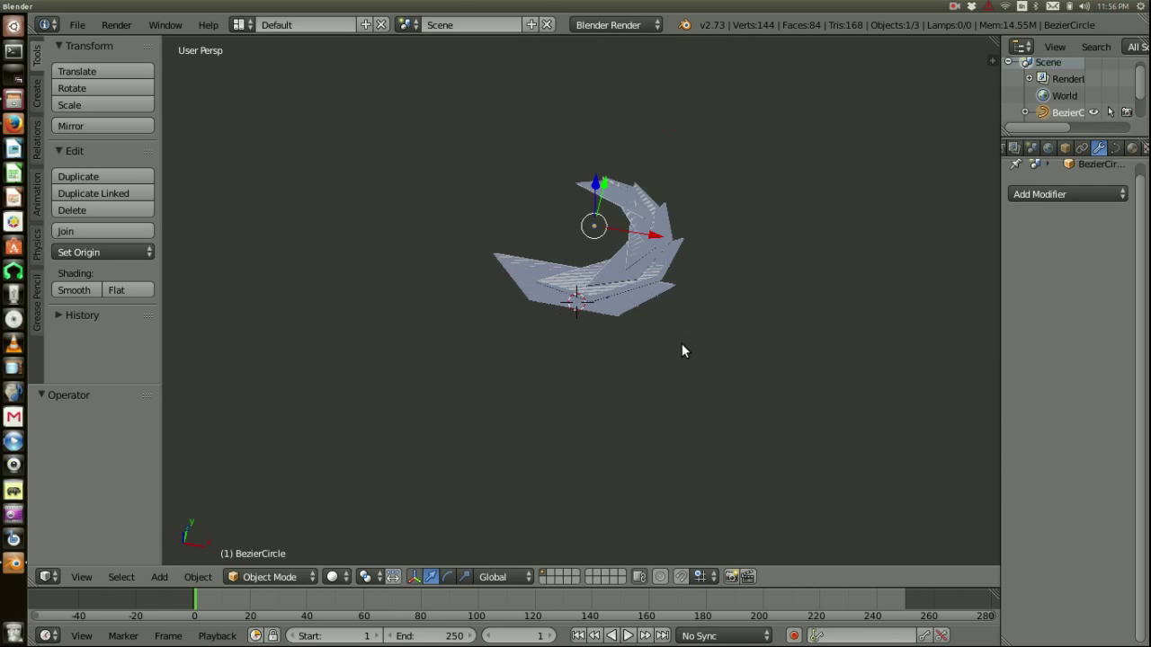
Step: Move the Bezier circle about -55.3 units along Y
middle_click_drag(536, 421, 648, 364)
scroll(649, 364, "up", 5)
middle_click_drag(512, 322, 591, 340)
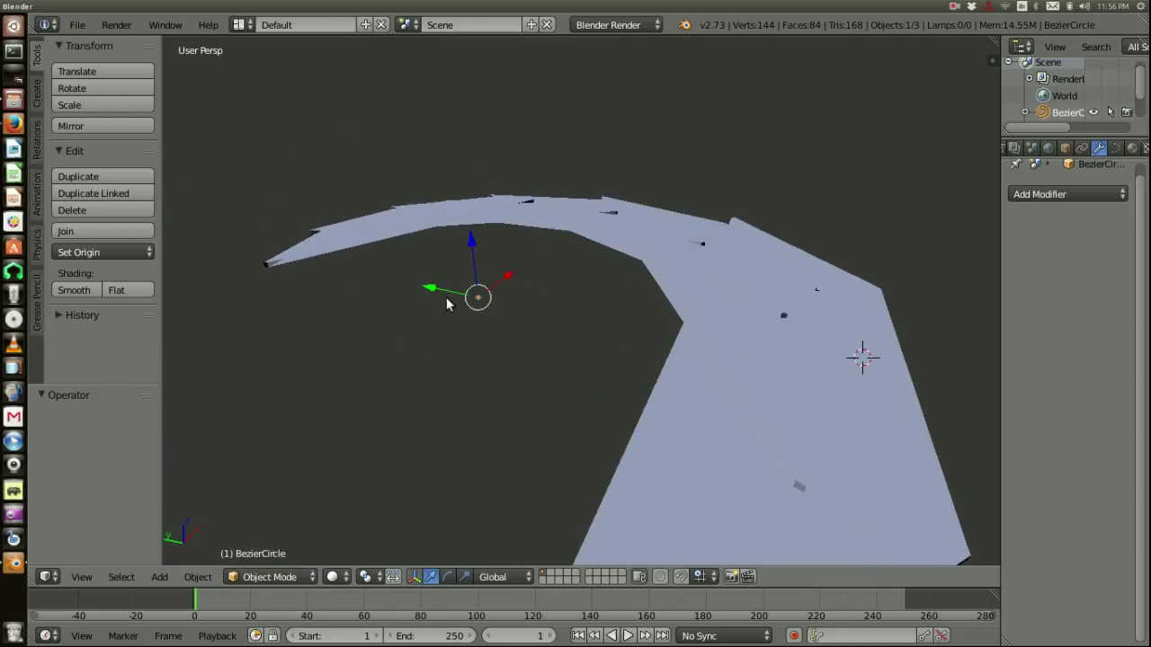
key("g")
key("y")
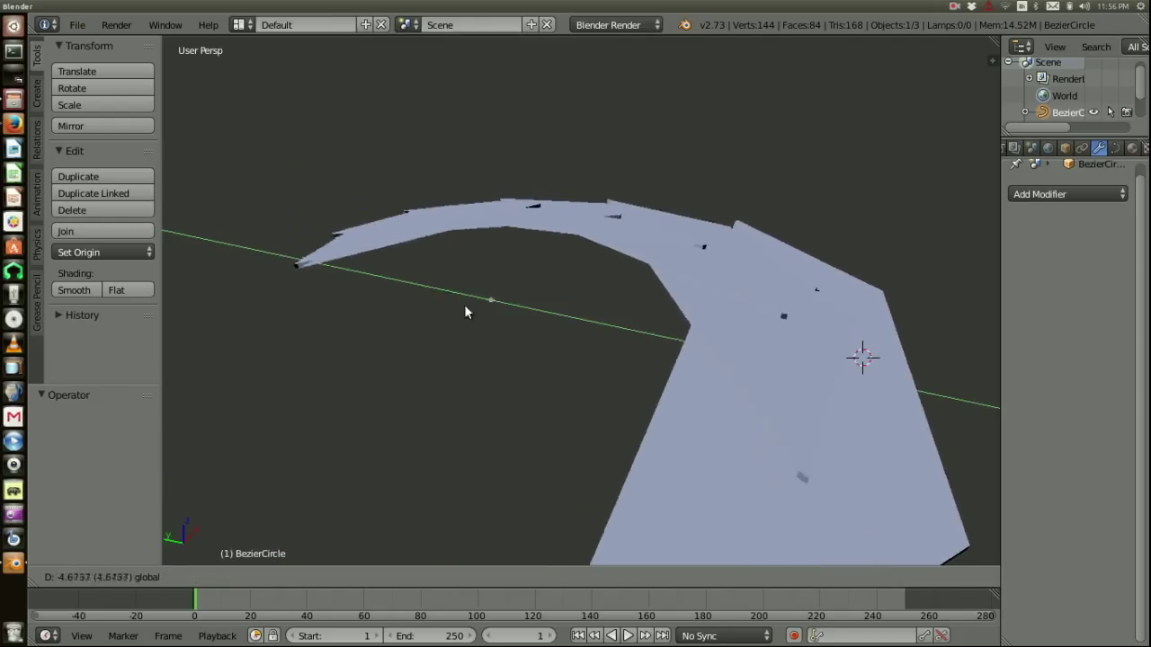
left_click(609, 357)
Step: Scale the Bezier circle up by about 4.85 and move it about 8.6 units along Y
key("s")
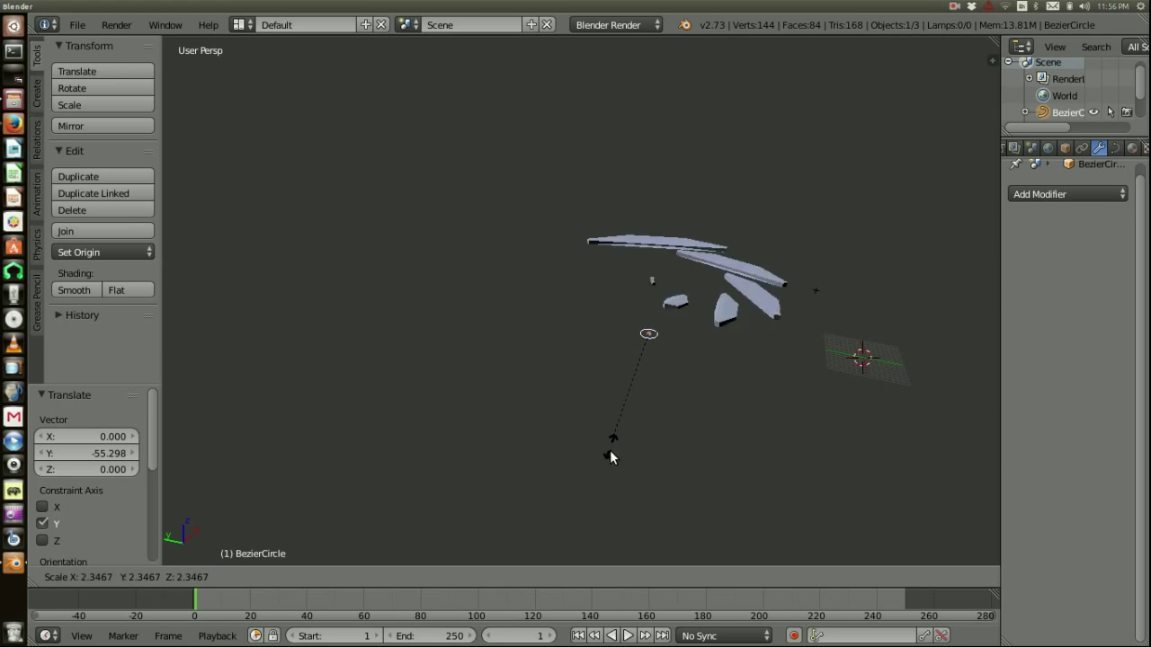
left_click(592, 59)
scroll(569, 177, "up", 6)
middle_click_drag(673, 248, 589, 300)
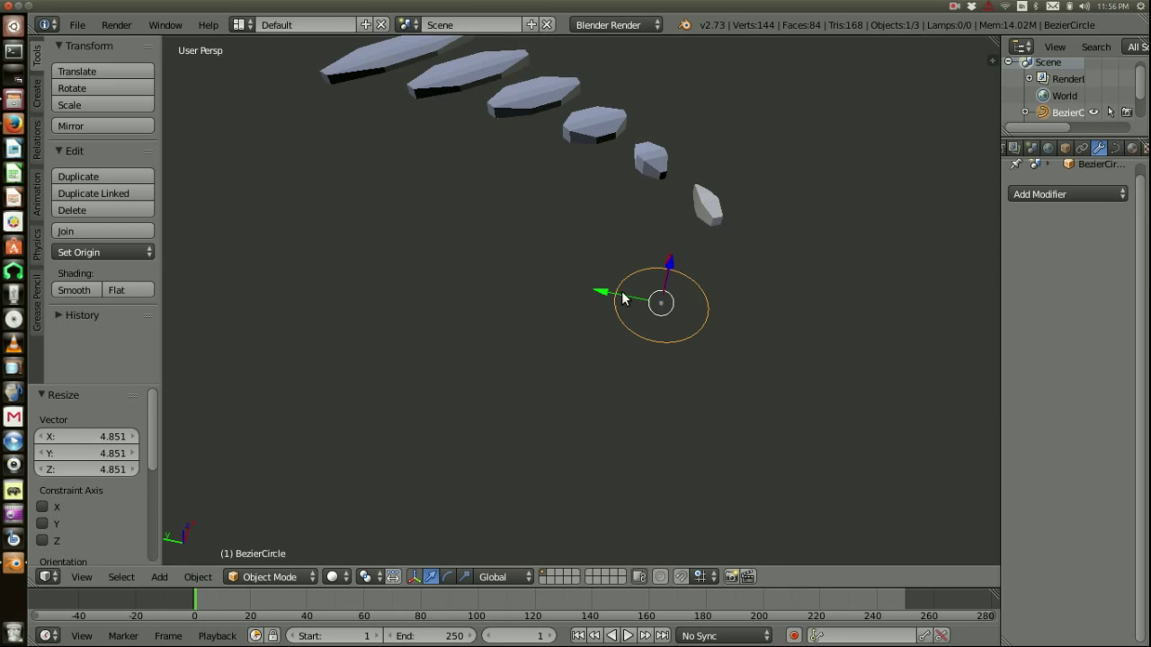
left_click_drag(633, 301, 554, 270)
scroll(548, 255, "down", 3)
middle_click_drag(545, 250, 676, 267)
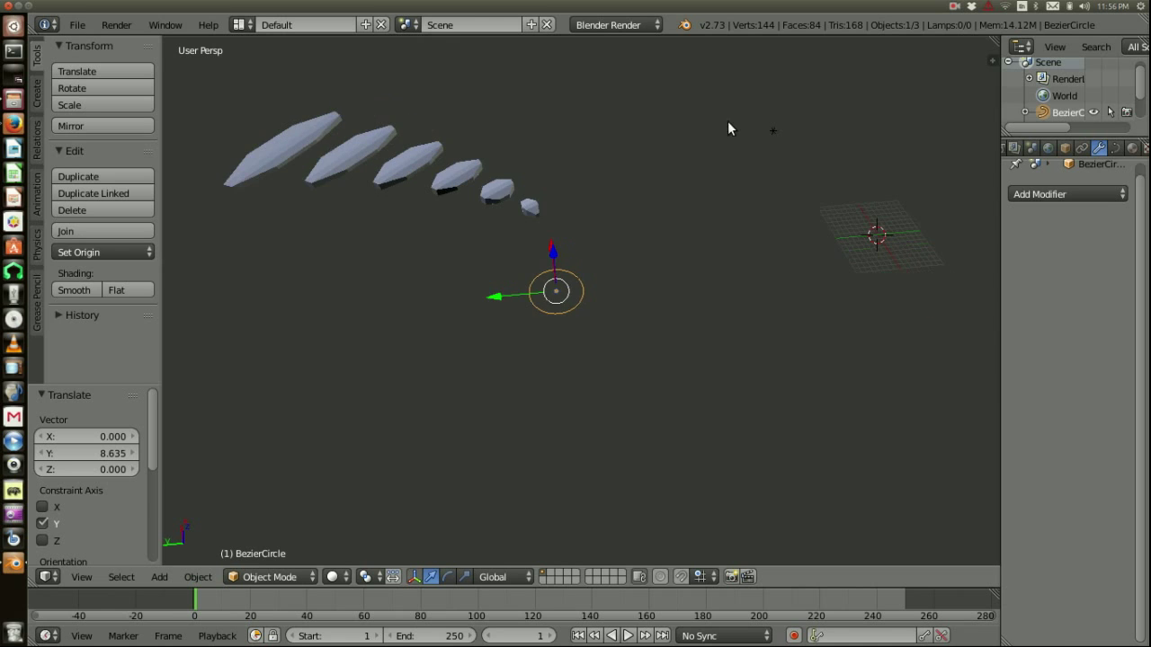
Step: Scale the Empty up by about 1.18 and back down by about 0.85
right_click(770, 133)
key("s")
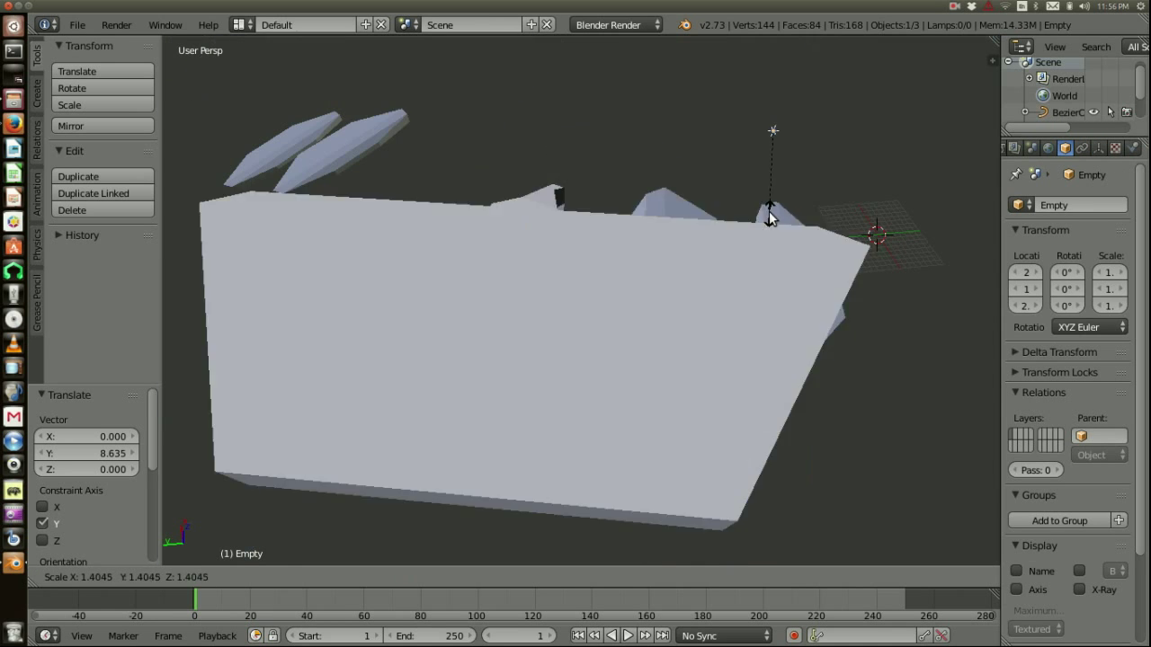
left_click(767, 205)
key("s")
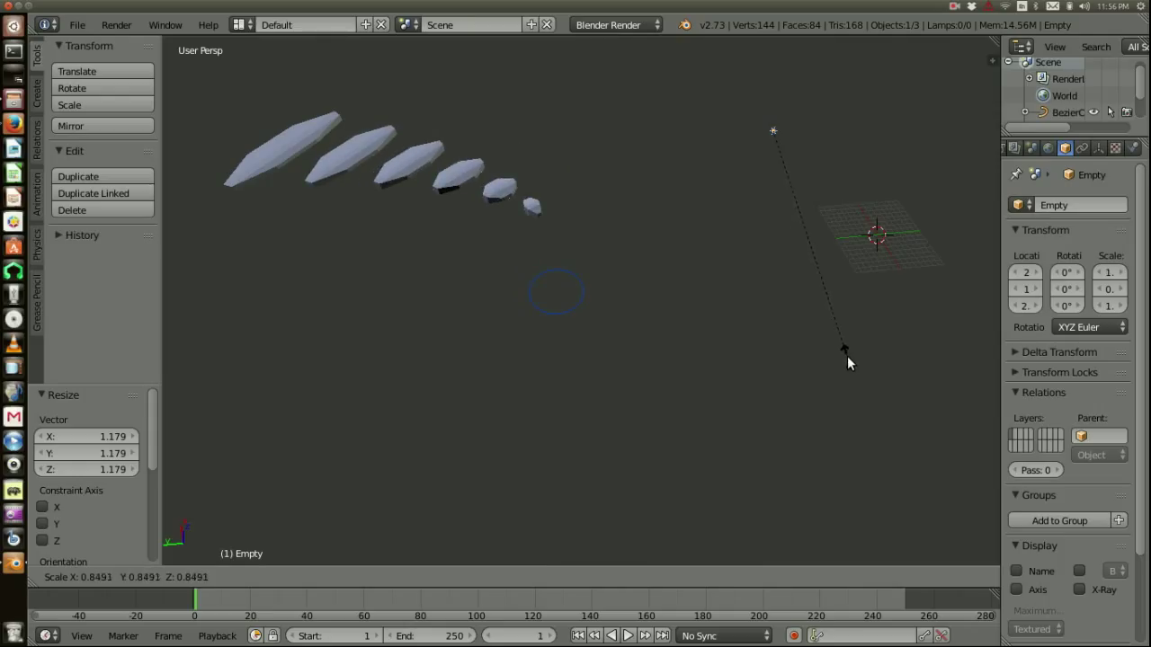
left_click(847, 356)
Step: Shift the Empty along negative Y and about 2.2 units along X
left_click_drag(737, 135, 746, 191)
mouse_move(764, 100)
left_mouse_down()
mouse_move(771, 91)
mouse_move(774, 119)
mouse_move(775, 90)
left_mouse_up()
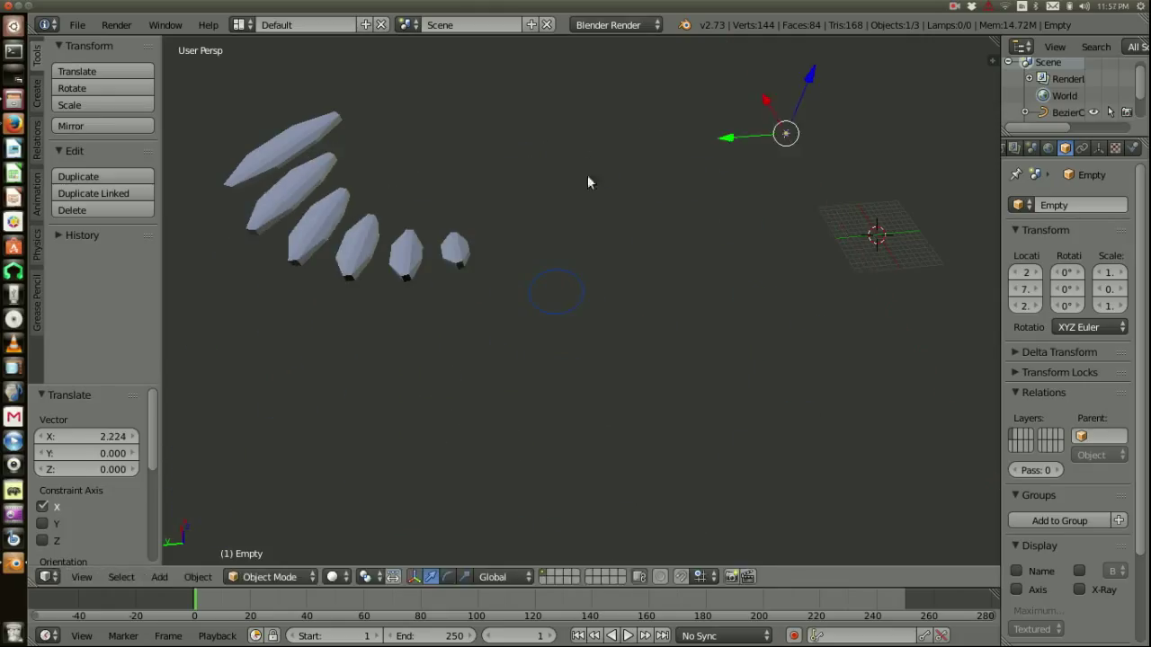
Step: Move the Bezier circle about -4.1 units along Y and about 20 units along X
right_click(582, 286)
left_click_drag(508, 303, 532, 311)
middle_click_drag(567, 241, 629, 275)
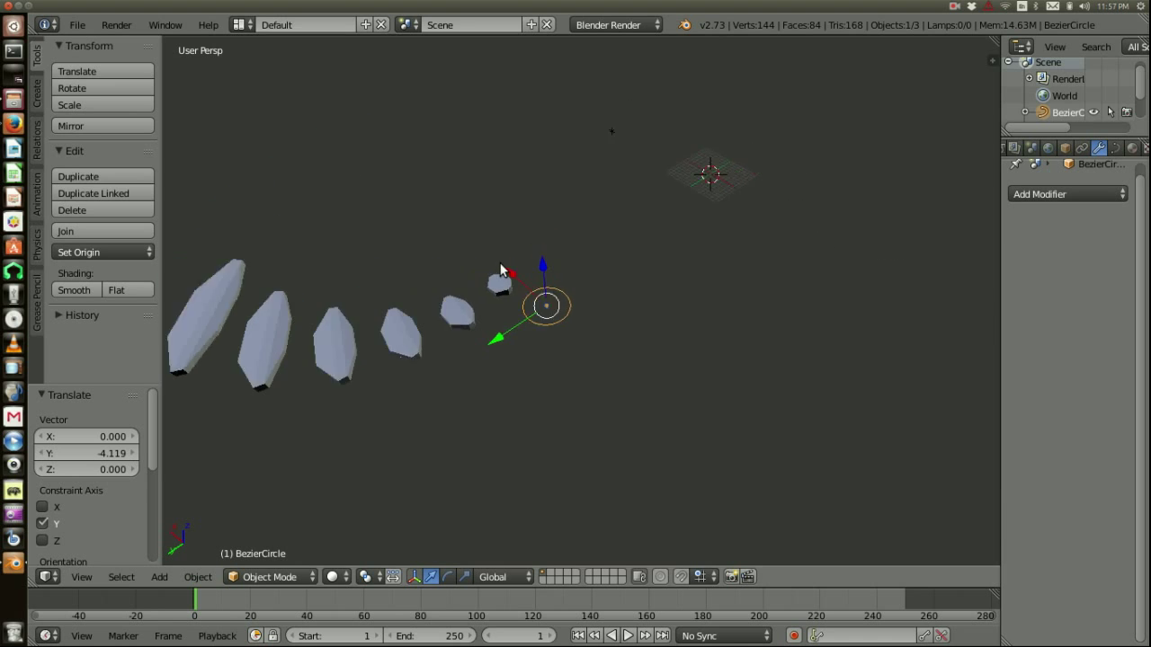
middle_click_drag(501, 266, 620, 250, "shift")
scroll(620, 250, "down", 1)
scroll(612, 269, "up", 3)
left_click_drag(653, 277, 573, 185)
middle_click_drag(573, 185, 598, 258)
Step: Switch to the top view, maximize the 3D viewport and hide the tool shelf
scroll(598, 258, "down", 2)
key("KP_7")
scroll(598, 258, "down", 4)
middle_click_drag(614, 300, 548, 205, "shift")
key("ctrl+Up")
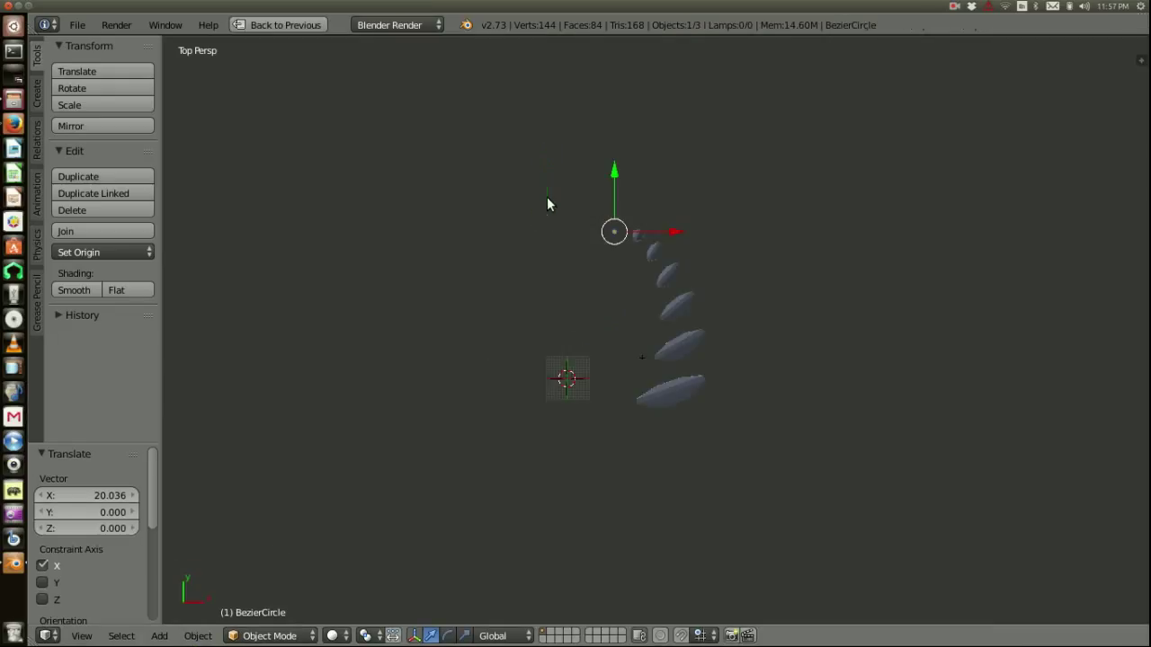
key("t")
Step: Reposition the Bezier circle freely in the top view, mainly toward negative X
left_click_drag(601, 224, 611, 226)
key("g")
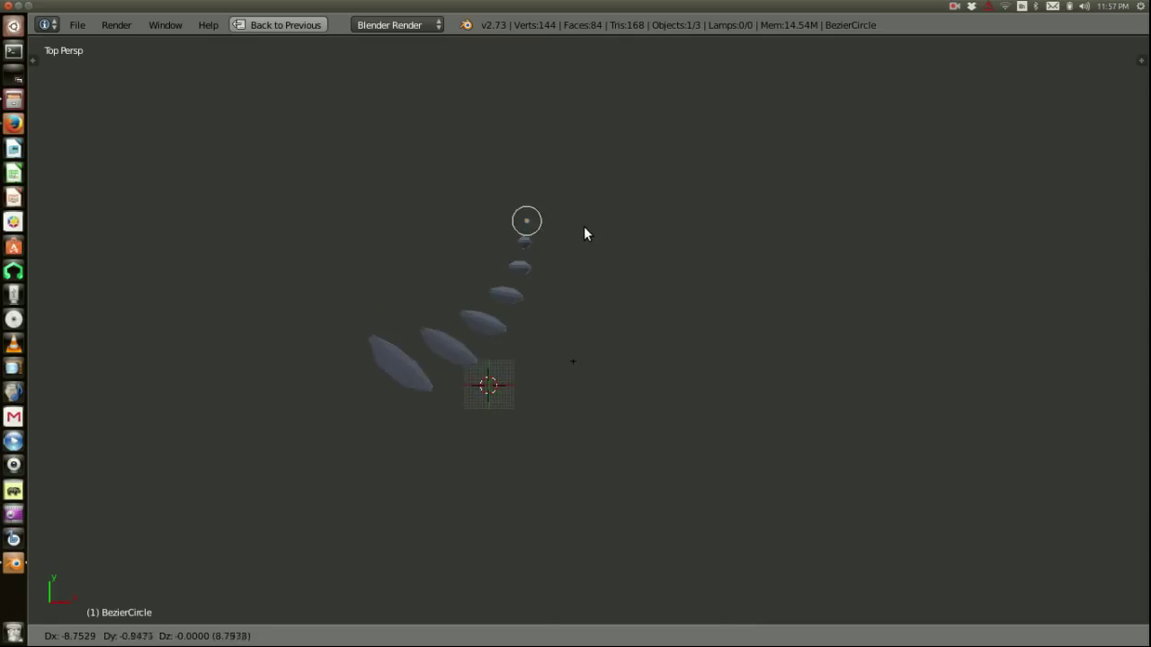
left_click(583, 226)
scroll(575, 233, "up", 2)
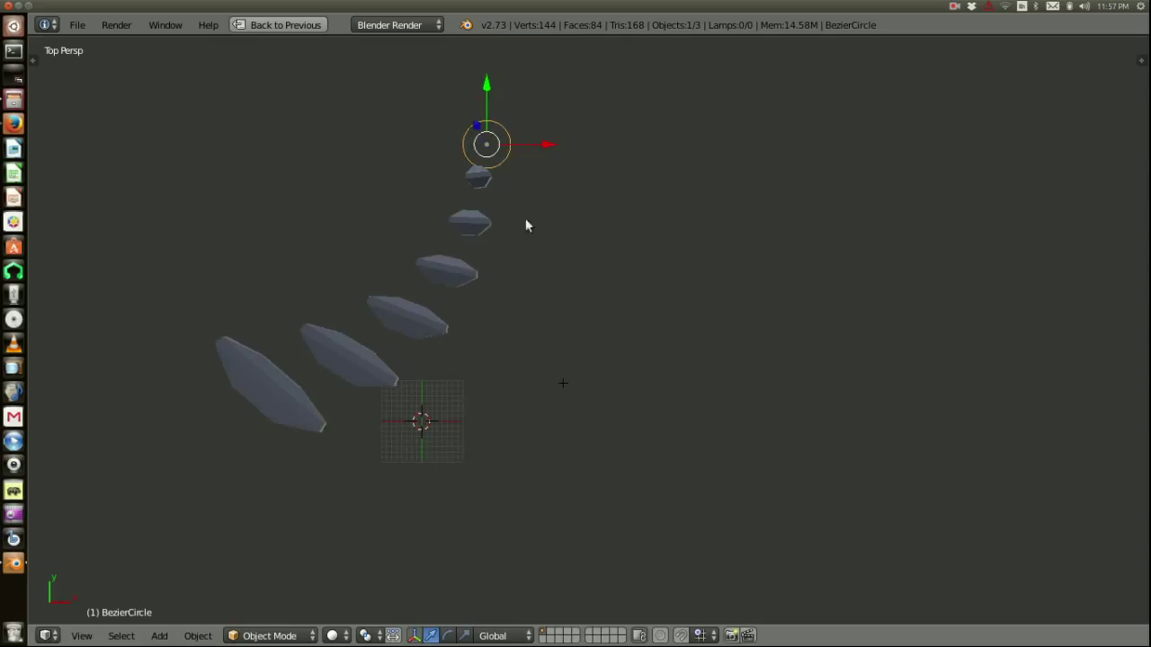
Step: Select the Empty and shift it slightly along positive X
right_click(466, 230)
right_click(567, 383)
key("g")
key("x")
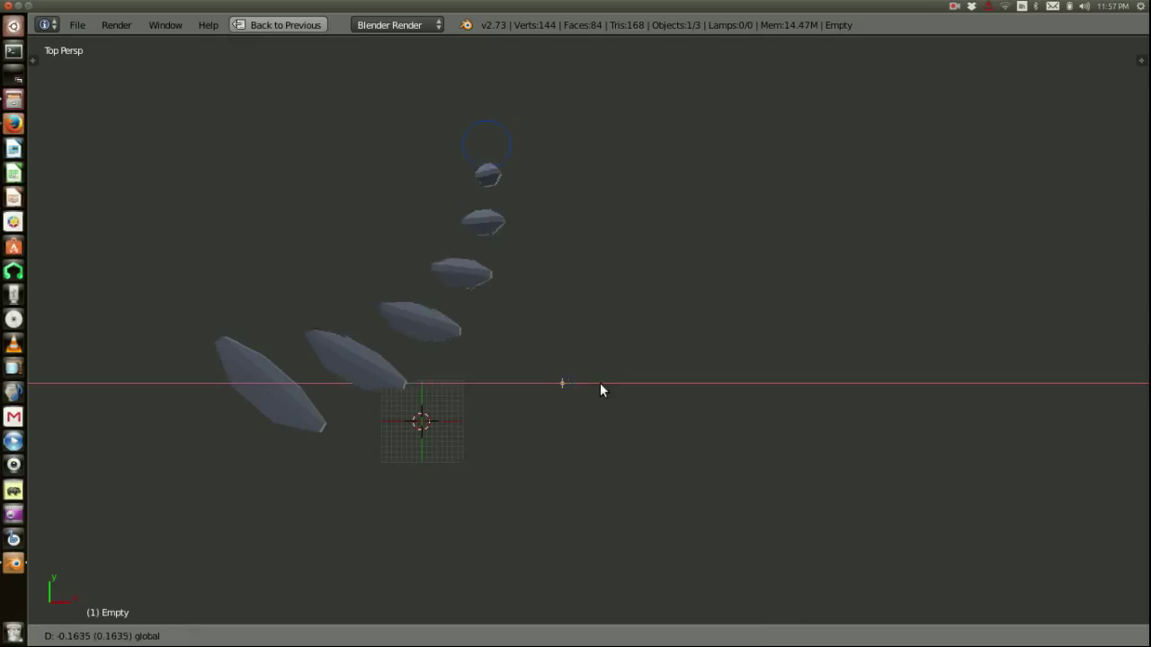
left_click(606, 386)
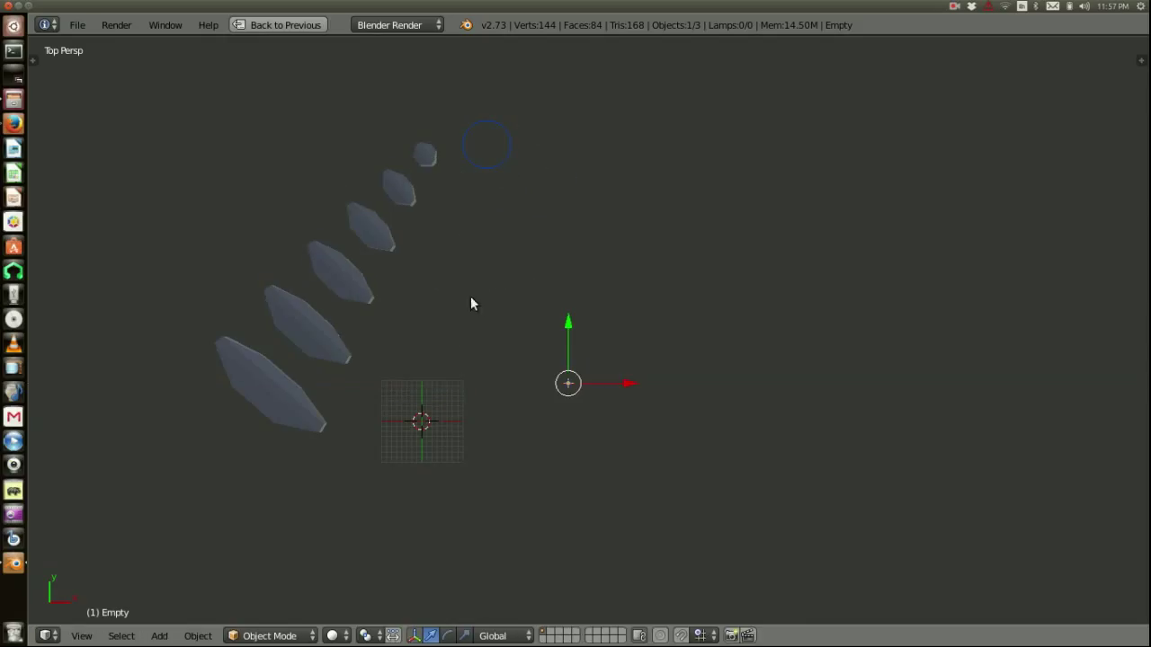
Step: Move the Bezier circle along negative Y to below the grid and nudge the Empty slightly along X
right_click(500, 179)
left_click_drag(490, 90, 493, 128)
left_click_drag(539, 184, 538, 210)
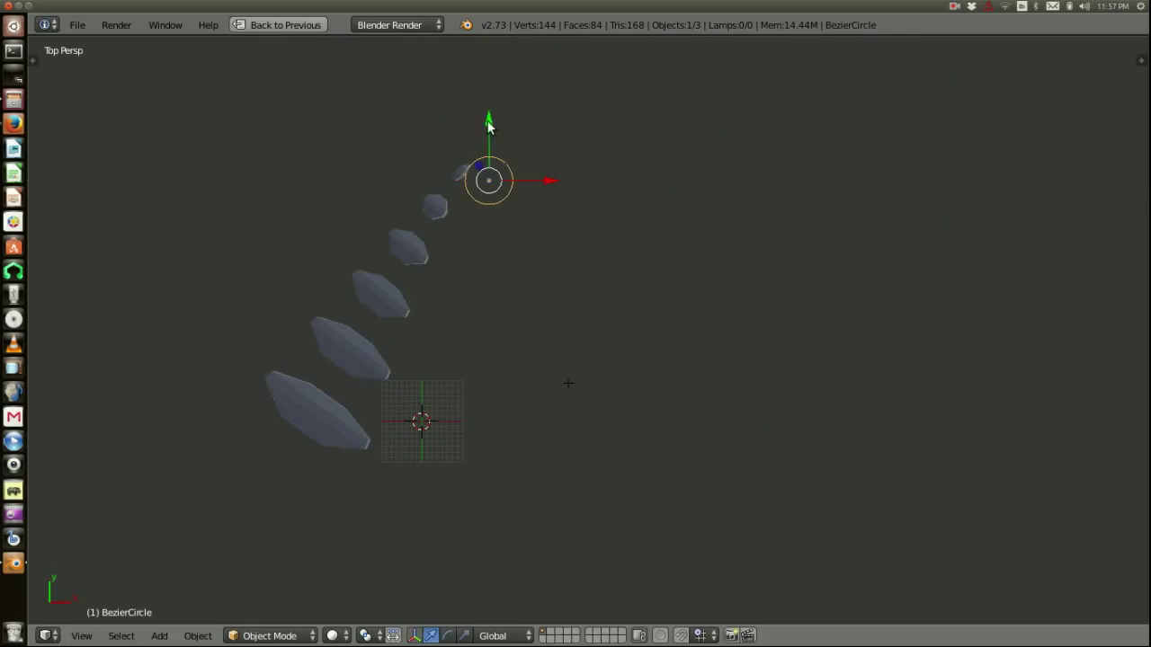
left_click_drag(495, 150, 474, 461)
mouse_move(588, 386)
left_mouse_down()
mouse_move(570, 385)
mouse_move(596, 393)
mouse_move(583, 391)
left_mouse_up()
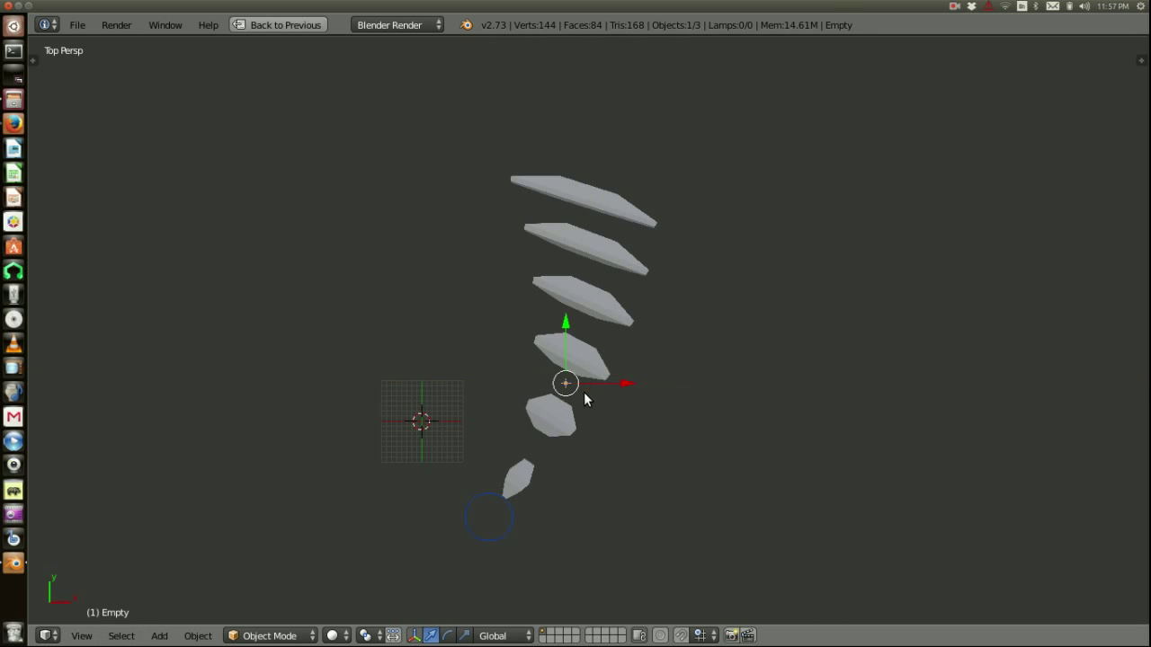
scroll(584, 392, "down", 2)
Step: Scale the Bezier circle up to nearly three times its size
right_click(514, 479)
middle_click_drag(514, 480, 549, 332, "shift")
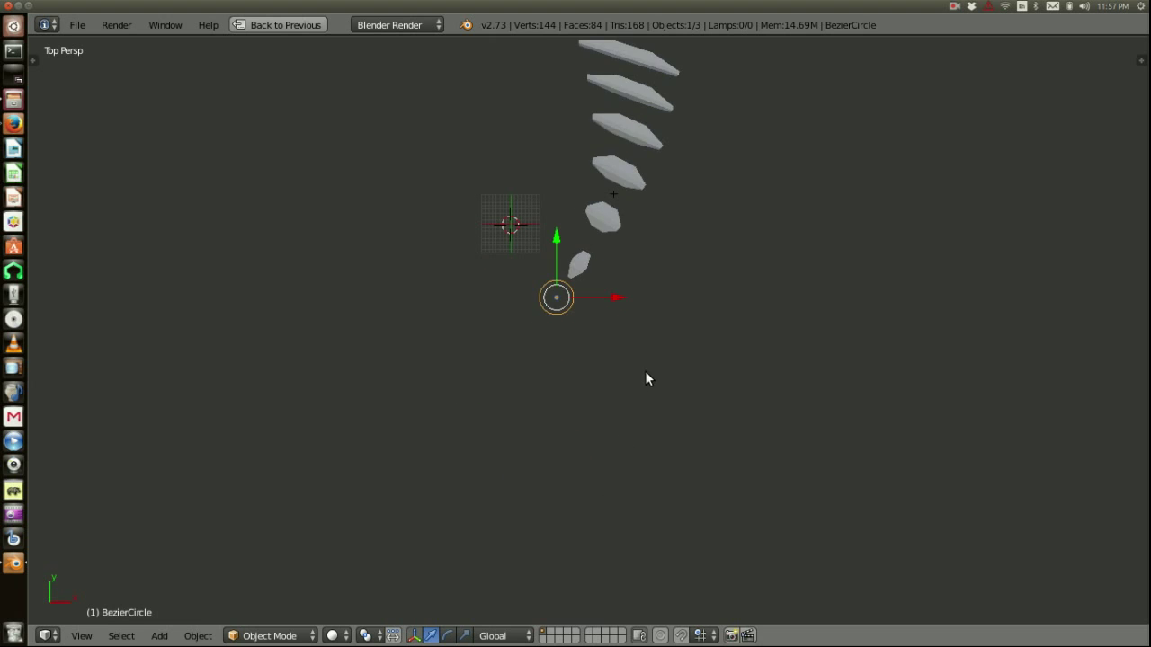
key("s")
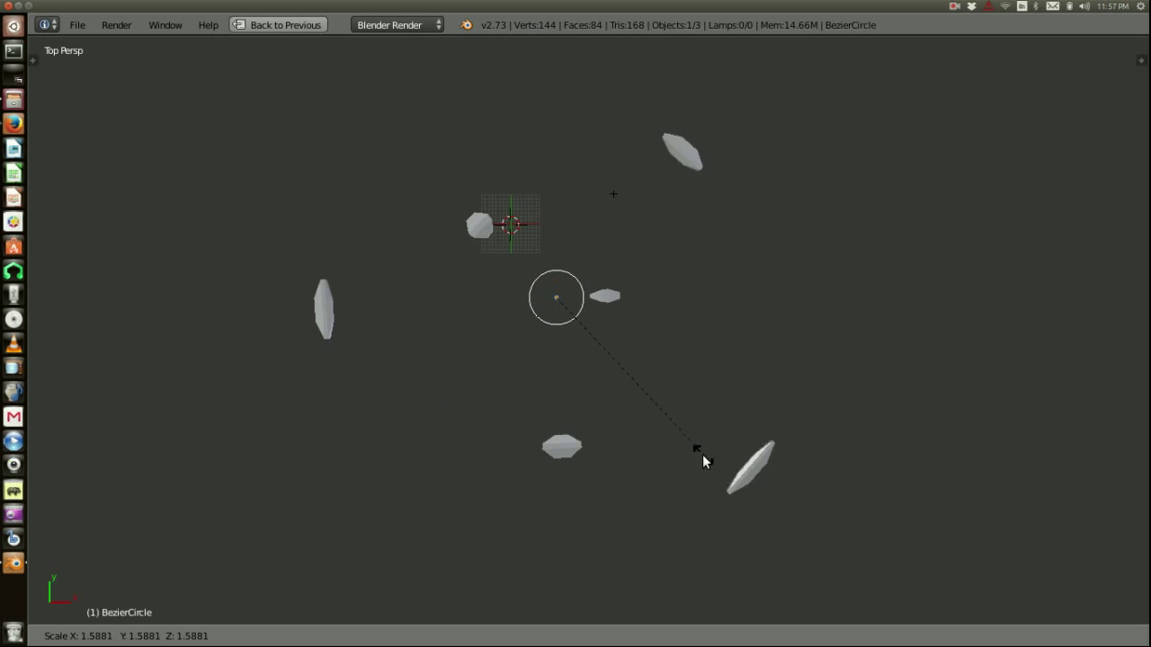
left_click(813, 576)
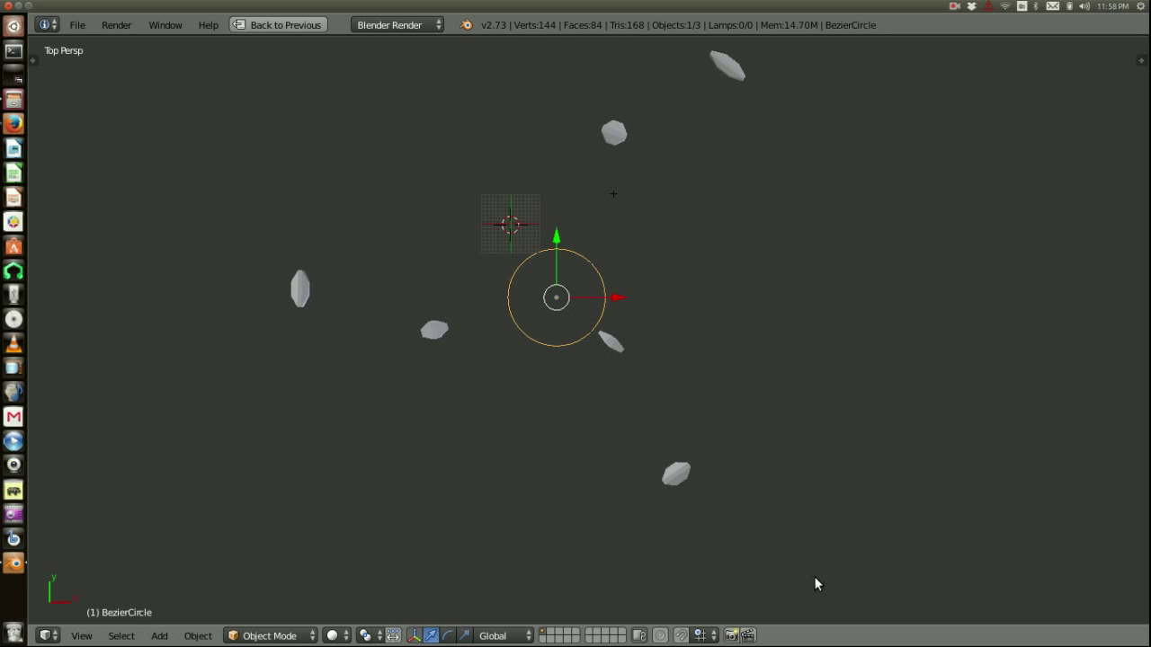
Step: Move the Empty along negative Y beside the Bezier circle and nudge the circle slightly along X
left_click_drag(615, 147, 615, 207)
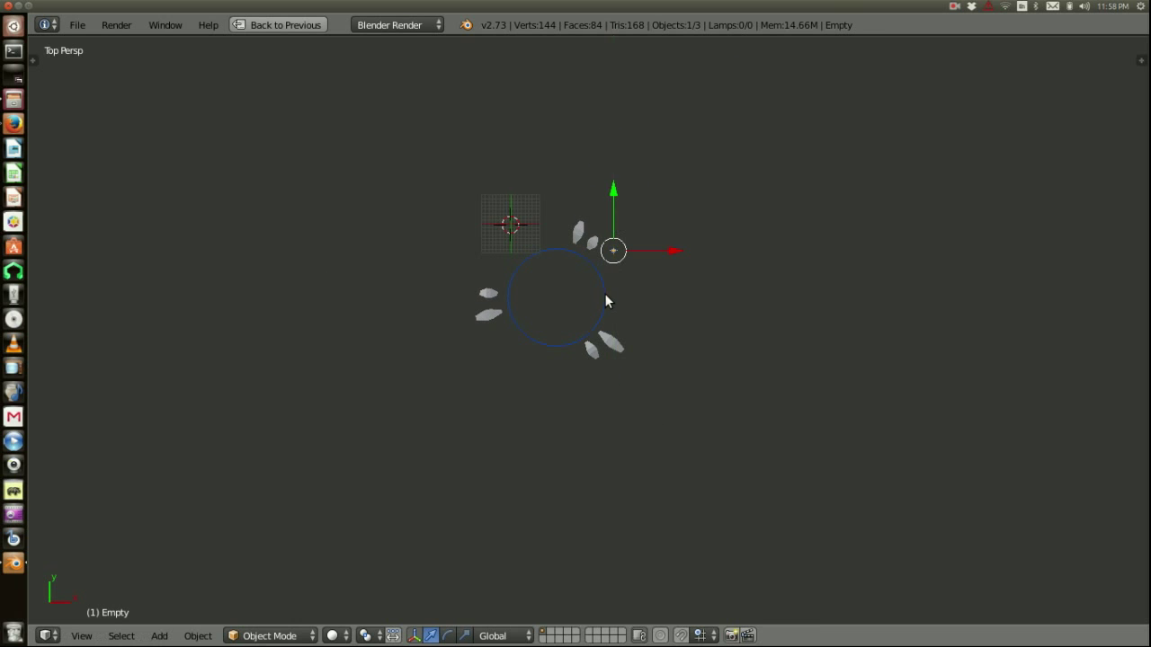
right_click(601, 303)
left_click_drag(620, 298, 625, 336)
Step: Move the Empty along Y and negative X to just below the grid, on the far side of the Bezier circle
right_click(613, 252)
mouse_move(616, 213)
left_mouse_down()
mouse_move(617, 190)
mouse_move(619, 213)
left_mouse_up()
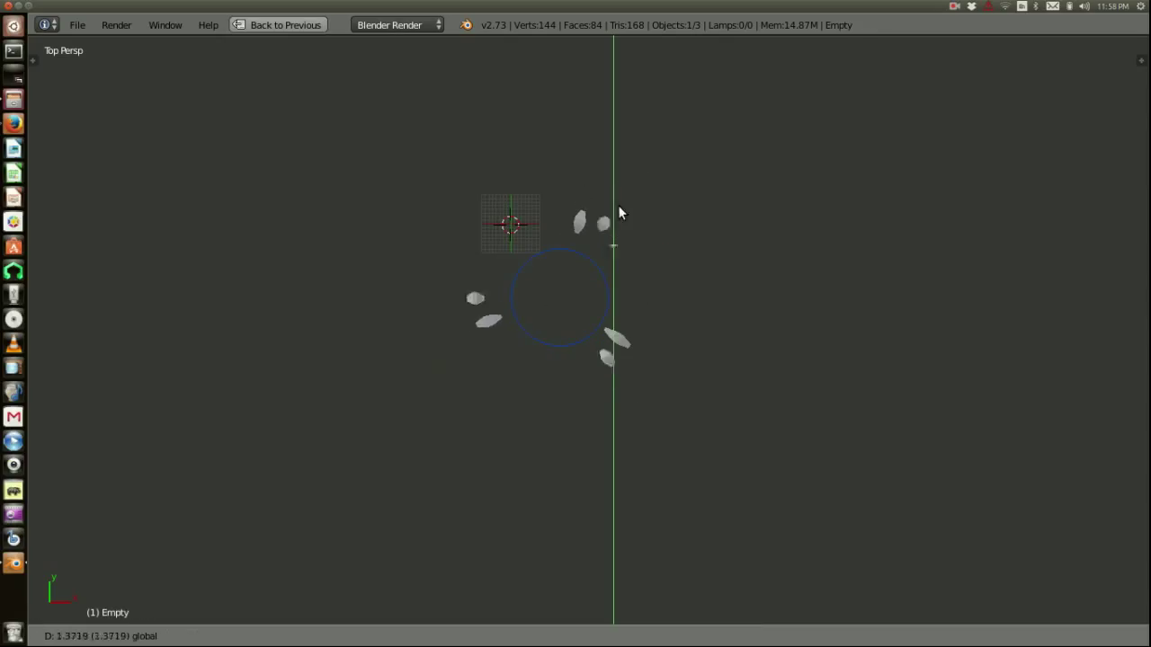
mouse_move(612, 286)
left_mouse_down()
mouse_move(610, 331)
mouse_move(617, 271)
left_mouse_up()
left_click_drag(626, 214, 528, 267)
scroll(530, 261, "up", 5)
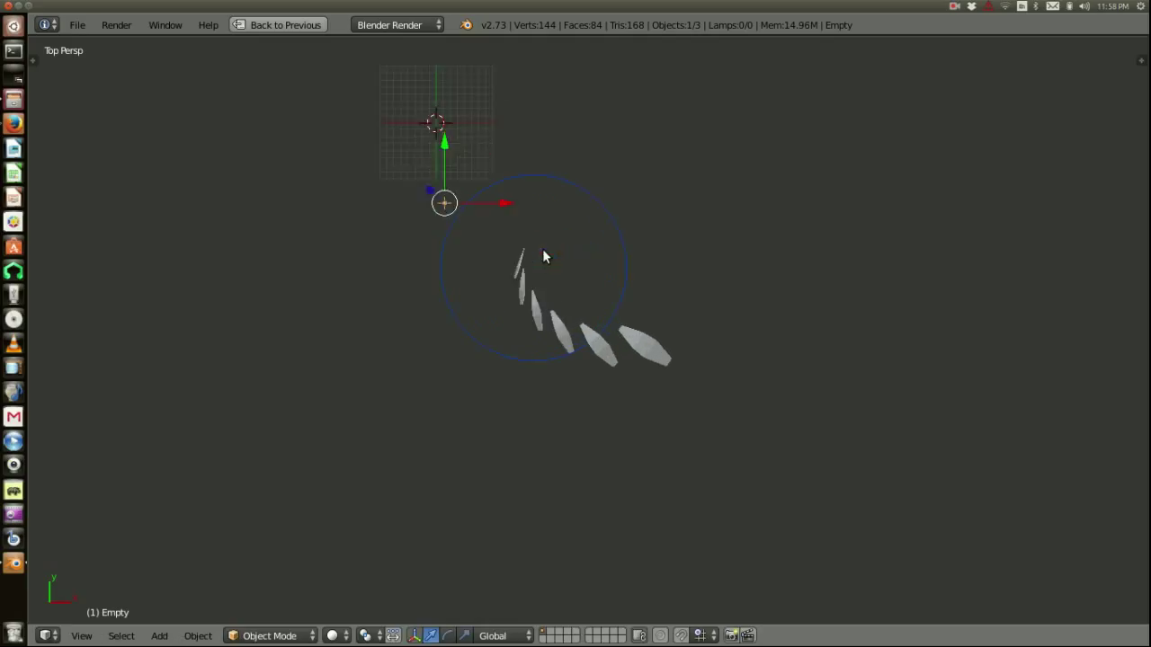
mouse_move(389, 106)
left_mouse_down()
mouse_move(396, 73)
mouse_move(404, 99)
left_mouse_up()
scroll(403, 227, "down", 1)
middle_click_drag(374, 204, 465, 238)
left_click_drag(464, 238, 464, 245)
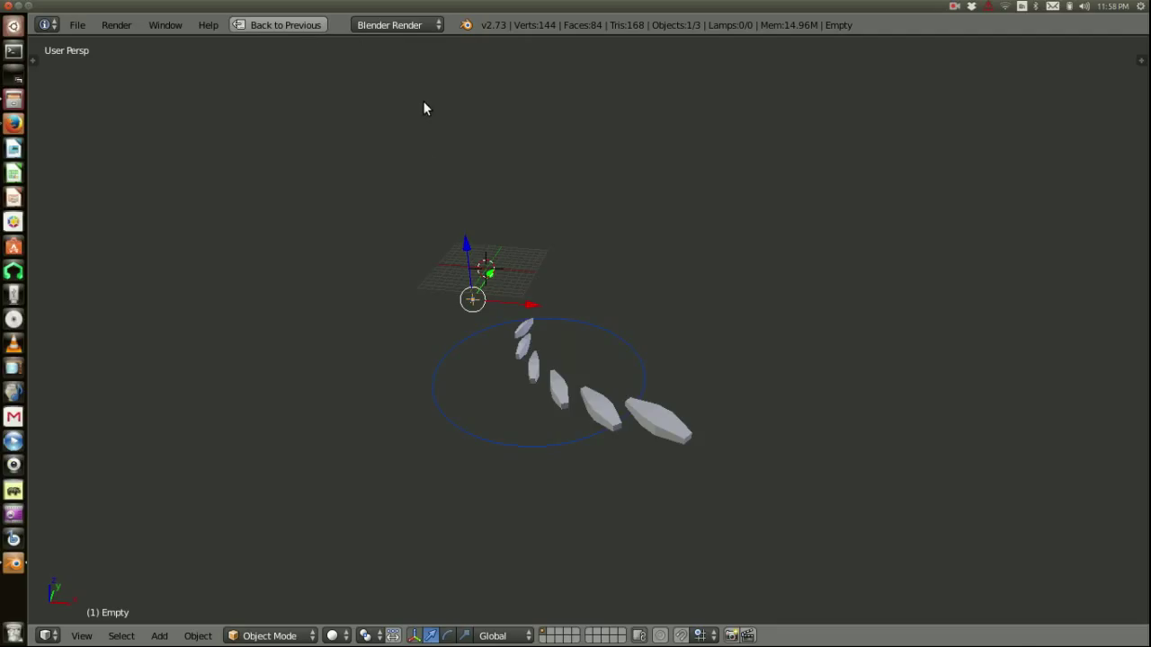
Step: Restore the full window layout, select the cube and raise its array modifier's count to 198
key("ctrl+Up")
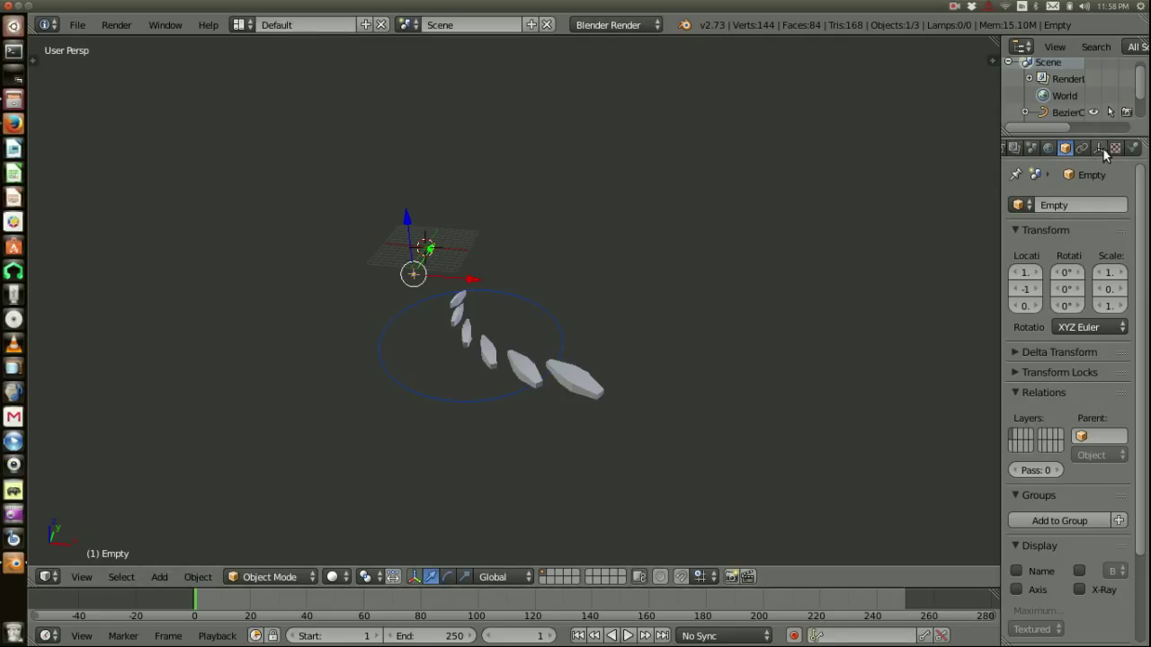
right_click(571, 398)
left_click(1118, 292)
left_click(1118, 293)
left_click(1119, 292)
left_click(1119, 292)
left_click(1118, 293)
left_click(1118, 292)
left_click_drag(1092, 291, 1122, 294)
middle_click_drag(627, 170, 596, 332)
scroll(595, 332, "up", 5)
scroll(529, 284, "up", 8)
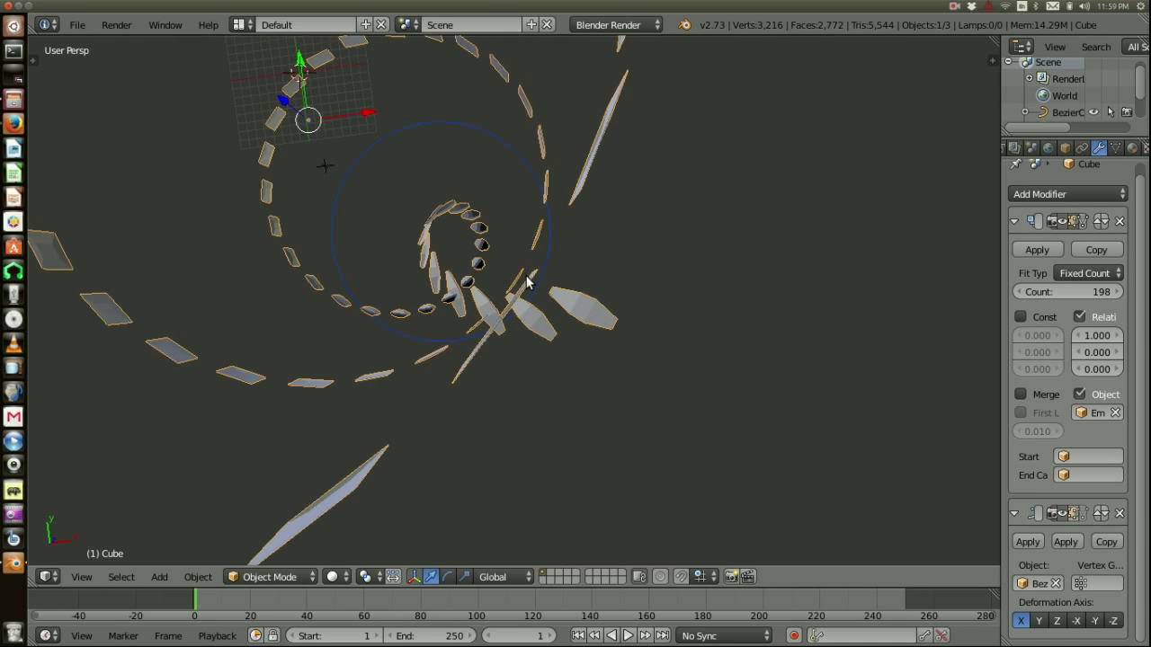
middle_click_drag(526, 282, 384, 204)
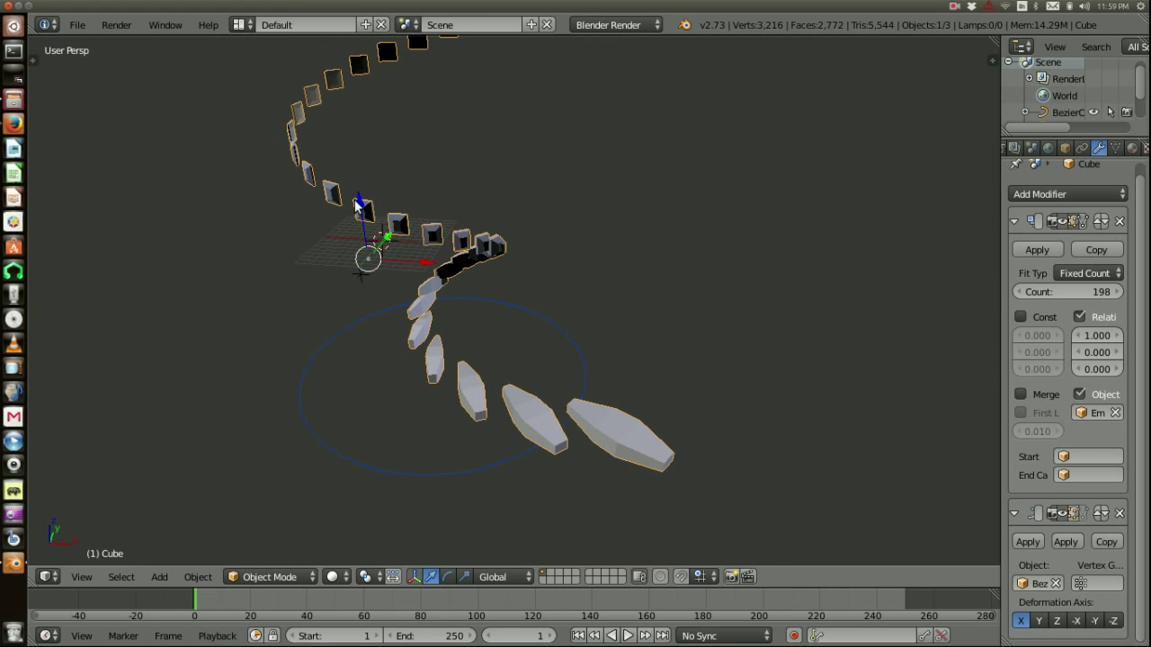
Step: Move the cube slightly up along the Z axis so its arrayed copies wind into a tall cylindrical spiral
key("g")
key("z")
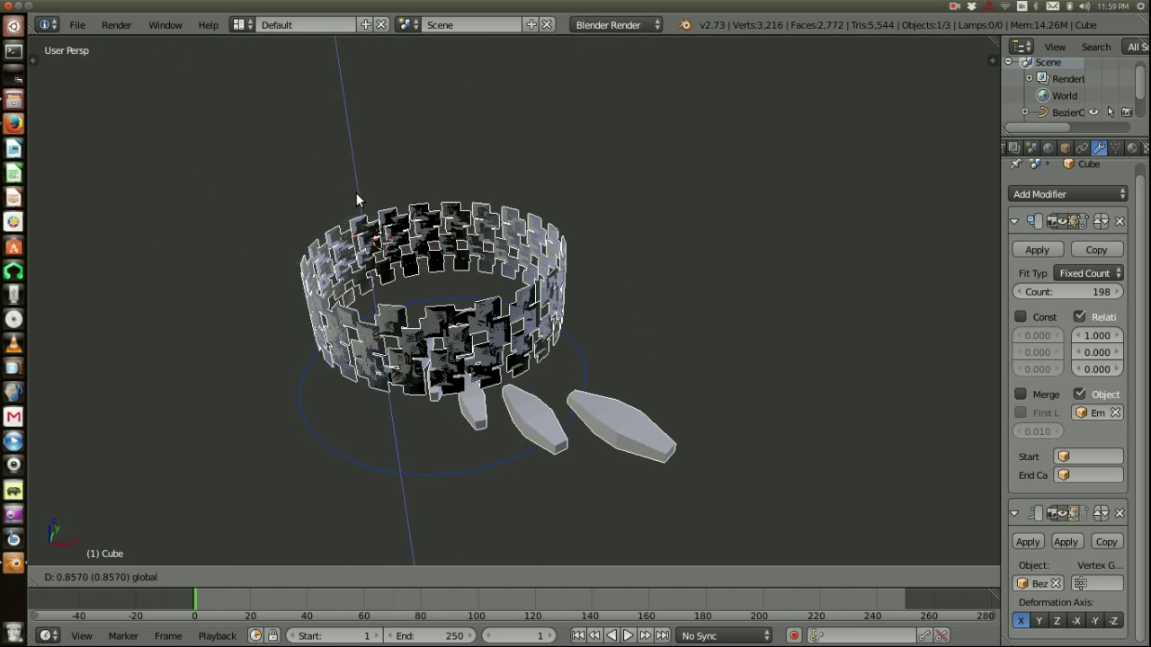
left_click(356, 192)
middle_click_drag(455, 285, 529, 243)
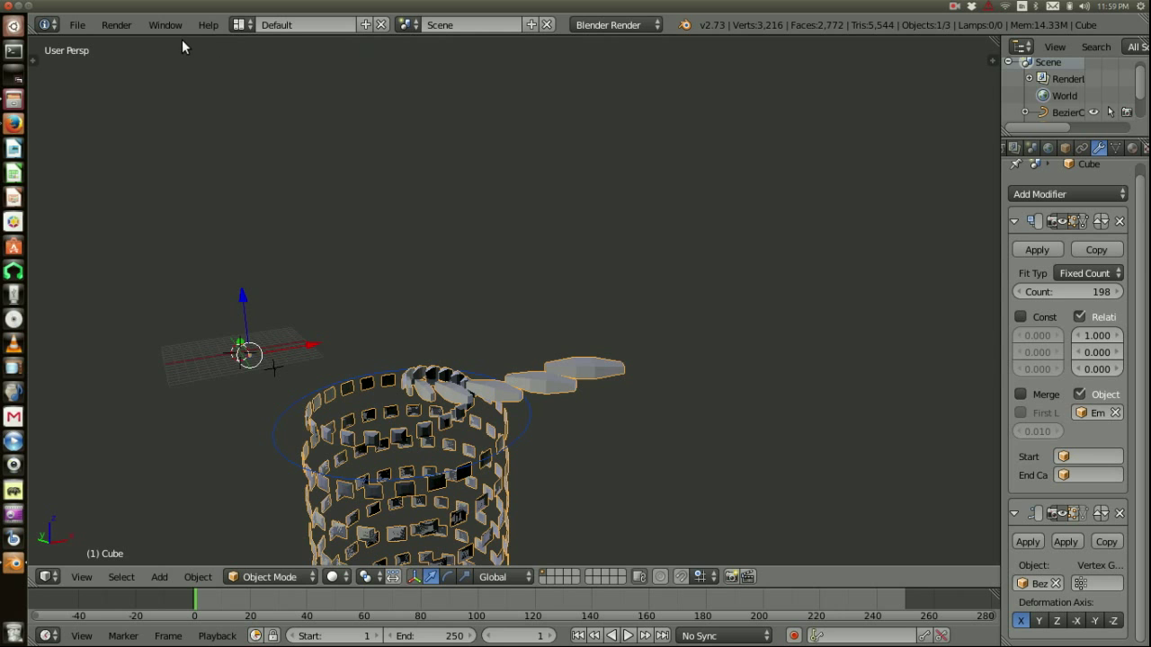
middle_click_drag(469, 369, 416, 461)
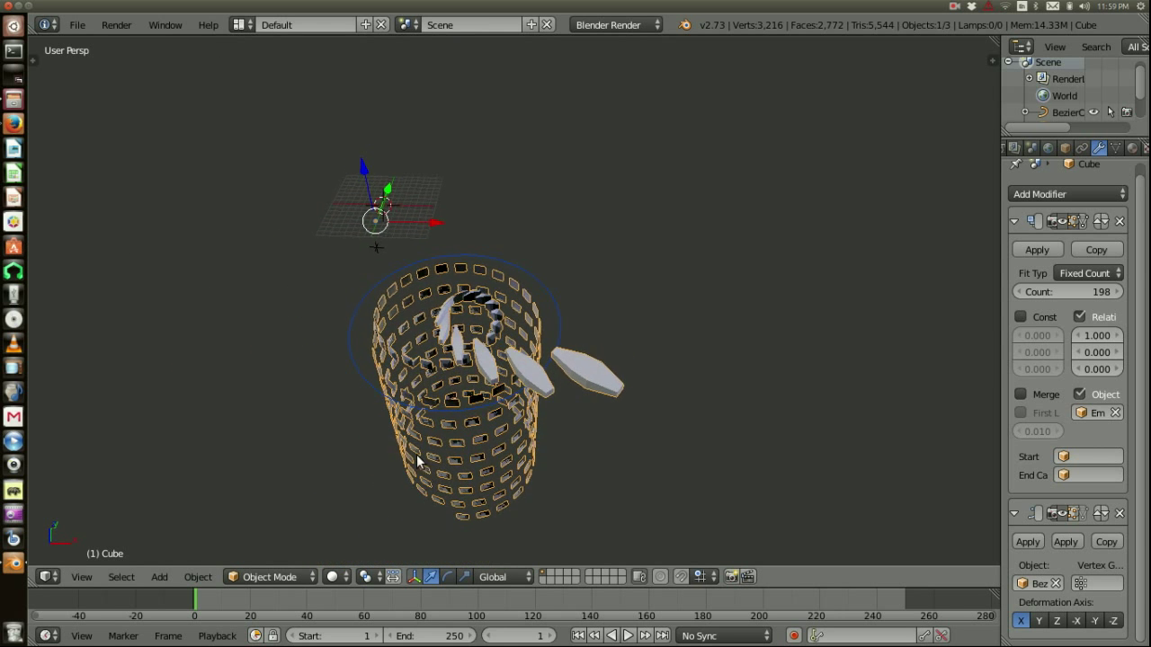
middle_click_drag(496, 250, 427, 396)
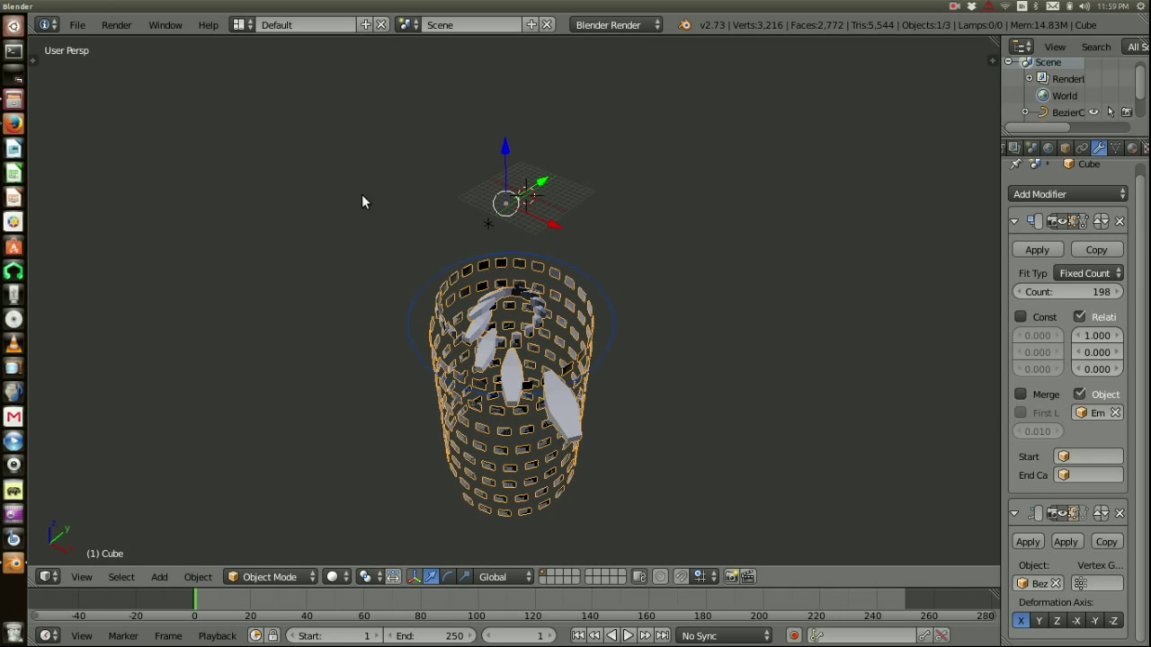
middle_click_drag(445, 317, 427, 230, "shift")
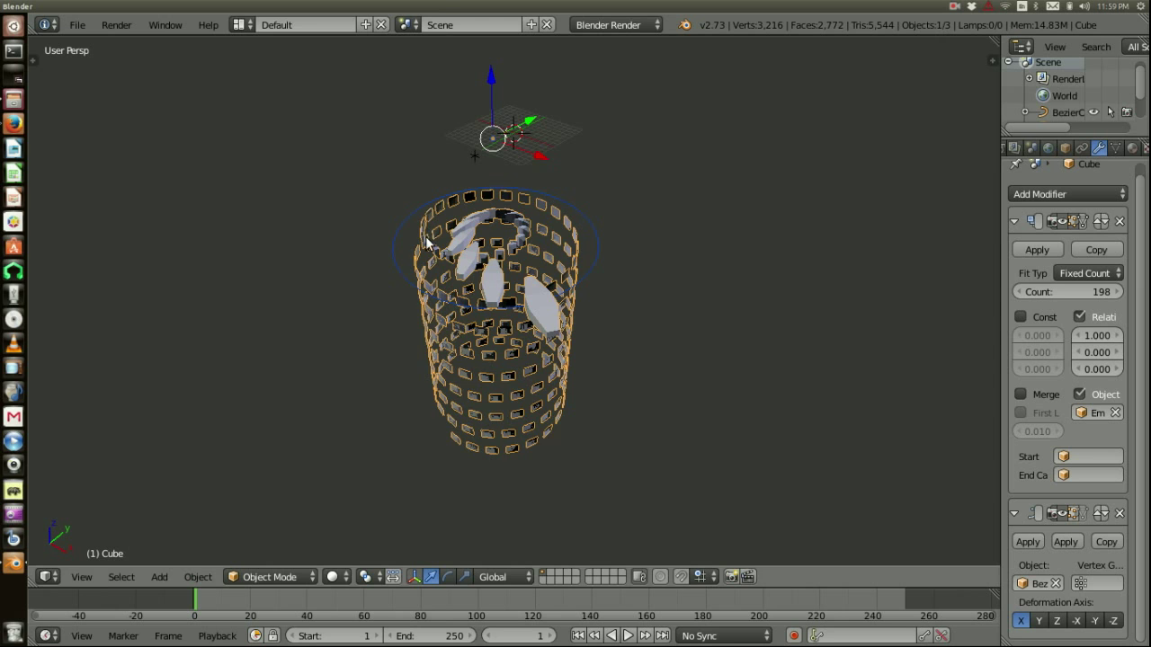
scroll(428, 241, "up", 2)
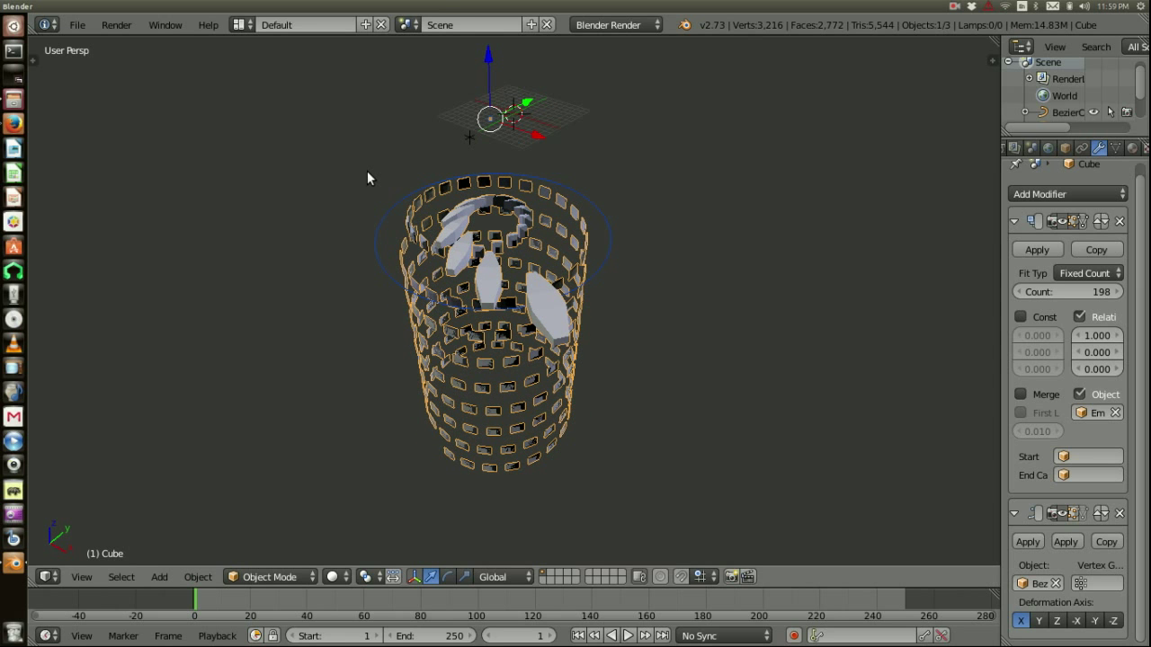
left_click(955, 7)
left_click(955, 7)
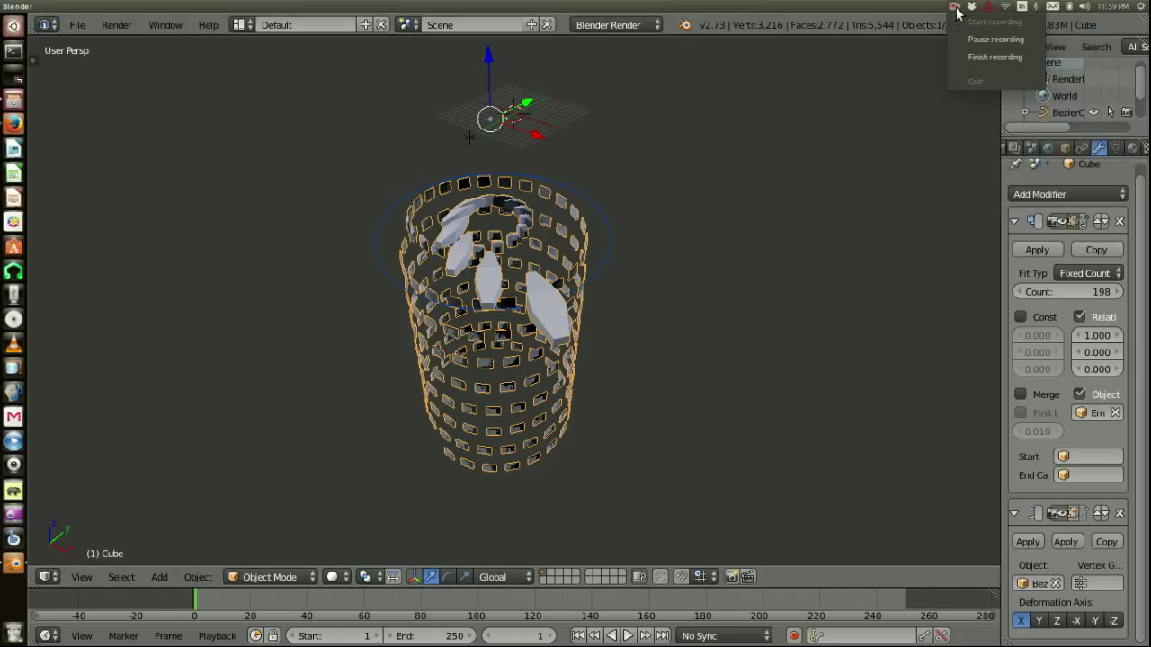